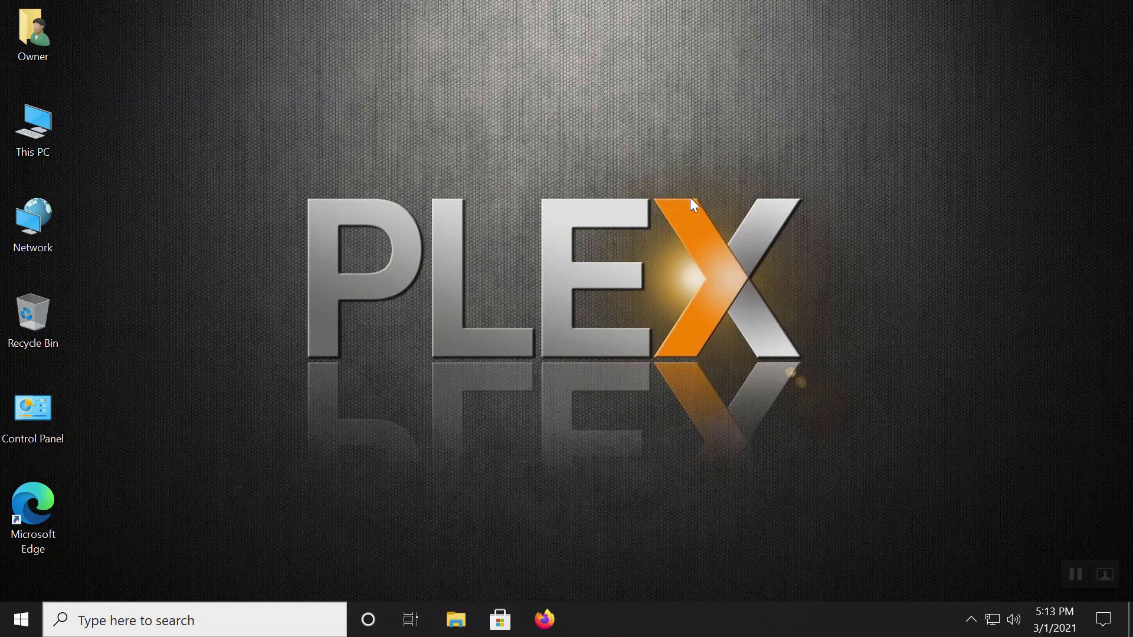
# Step: Launch Microsoft Edge from the desktop shortcut
pyautogui.doubleClick(37, 509)
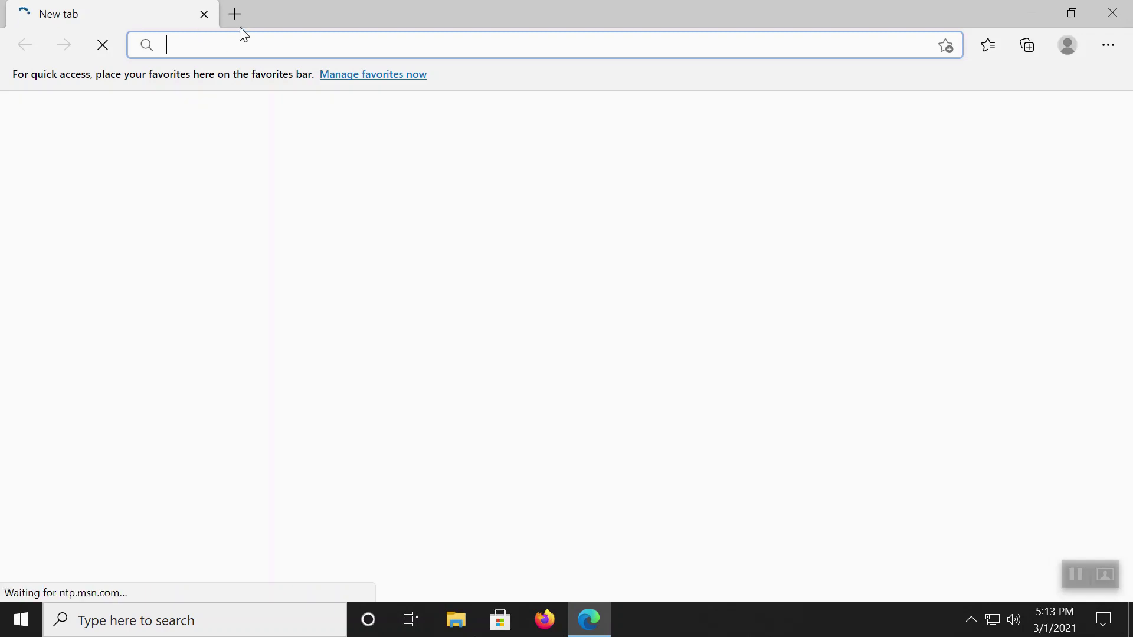
# Step: Go to tdarr.io and open the Tdarr documentation
pyautogui.click(235, 13)
pyautogui.click(208, 12)
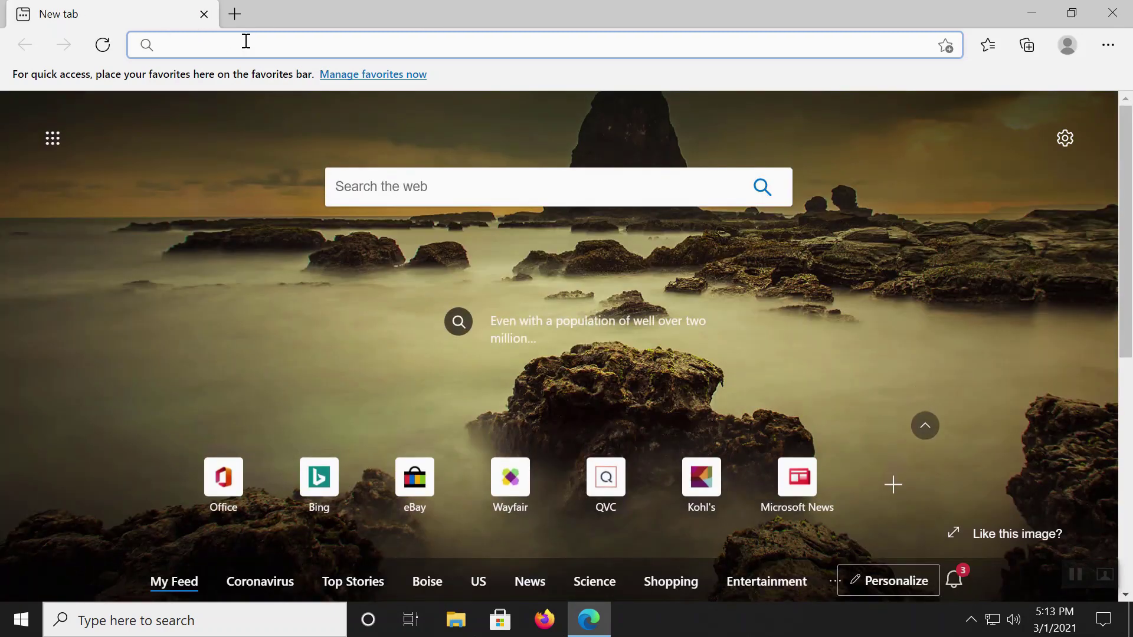
pyautogui.write('tdarr.io')
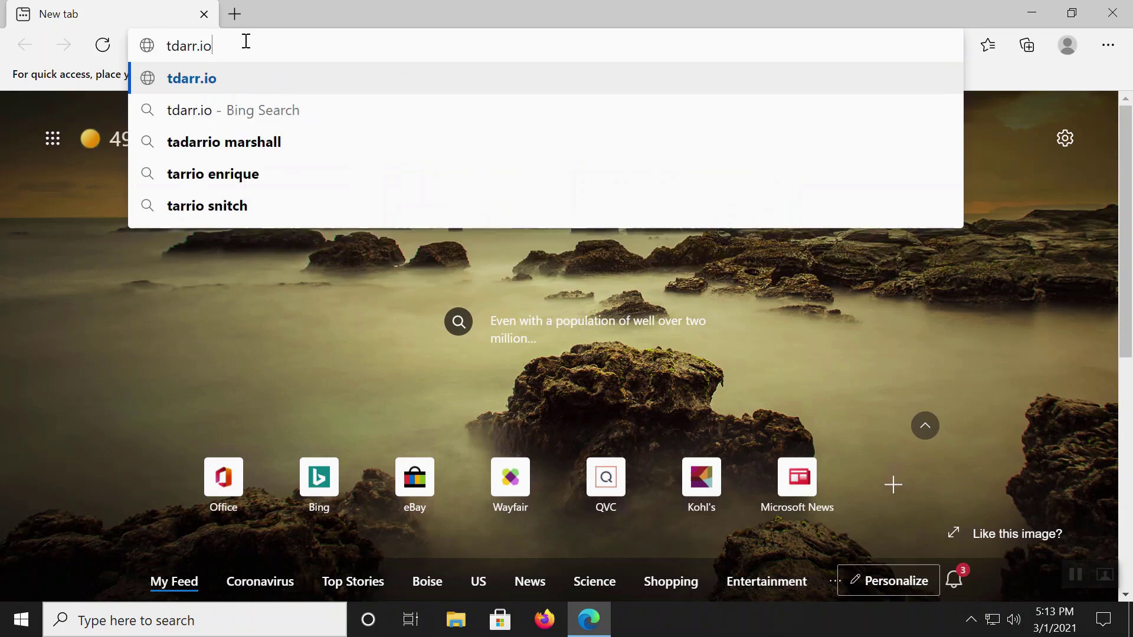
pyautogui.press('Return')
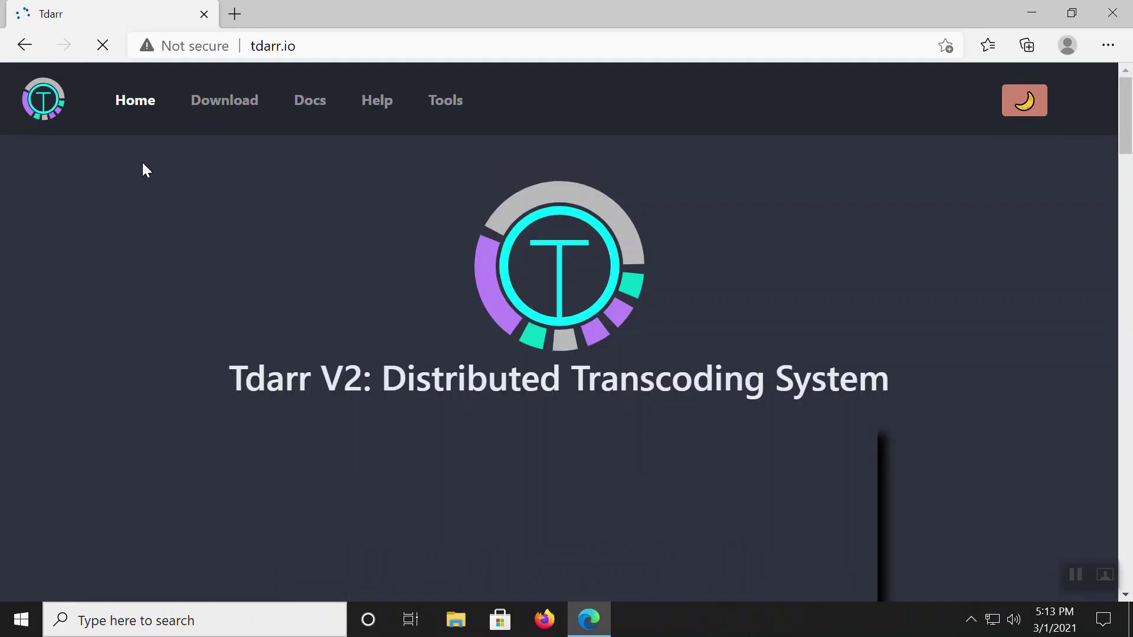
pyautogui.click(311, 107)
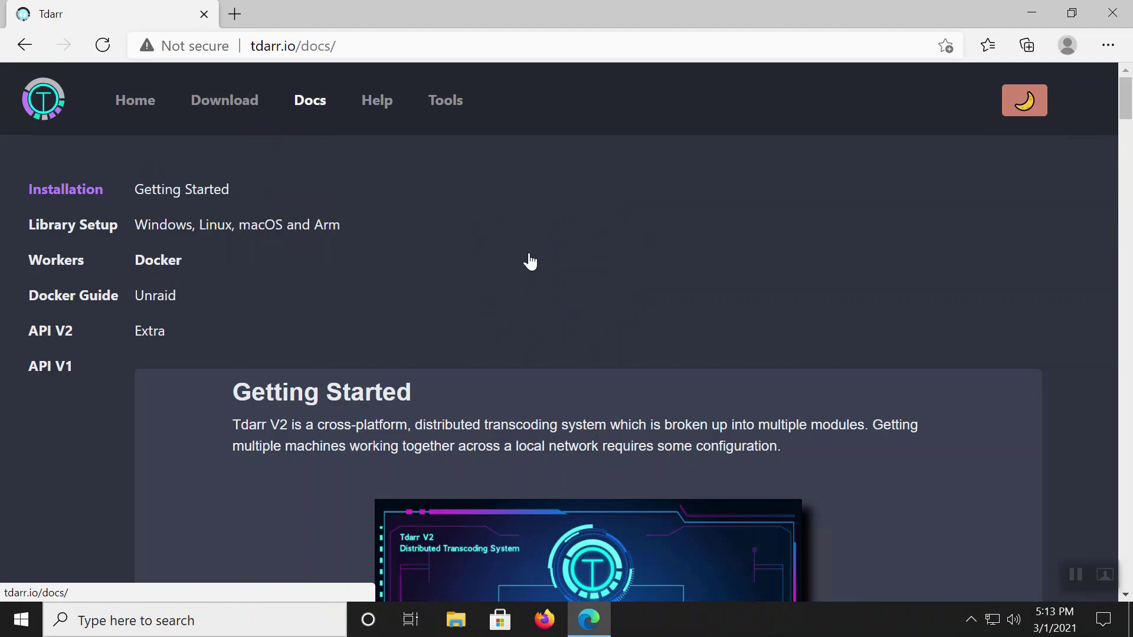
# Step: Download the Windows x64 Tdarr_Updater and open the downloaded zip
pyautogui.scroll(-15, 530, 261)
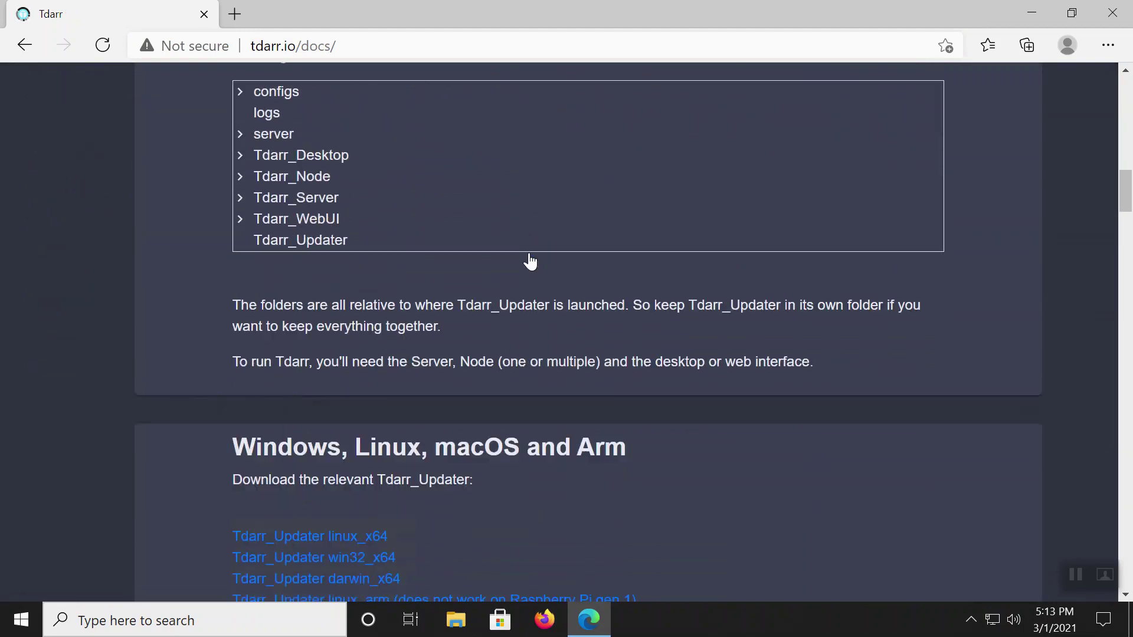
pyautogui.scroll(-4, 530, 261)
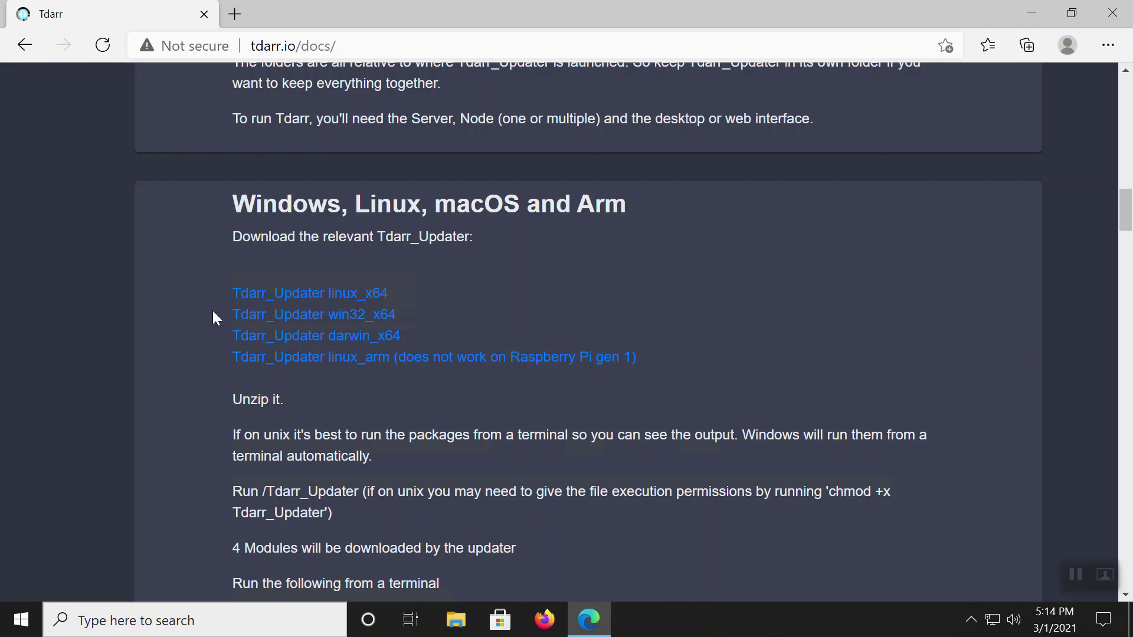
pyautogui.click(292, 318)
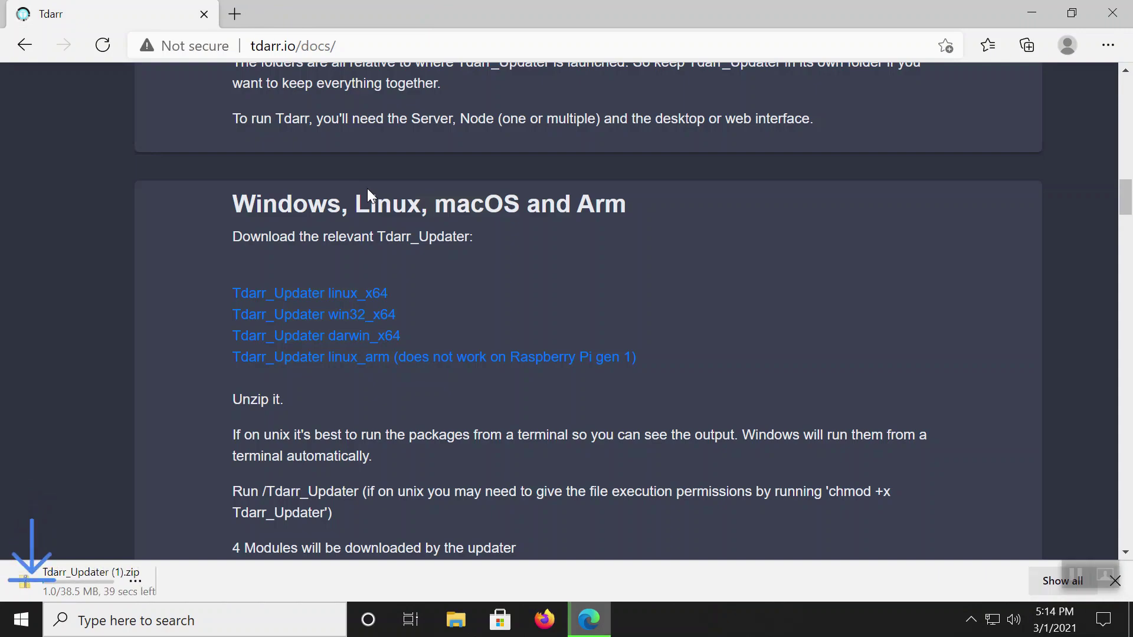
pyautogui.click(151, 578)
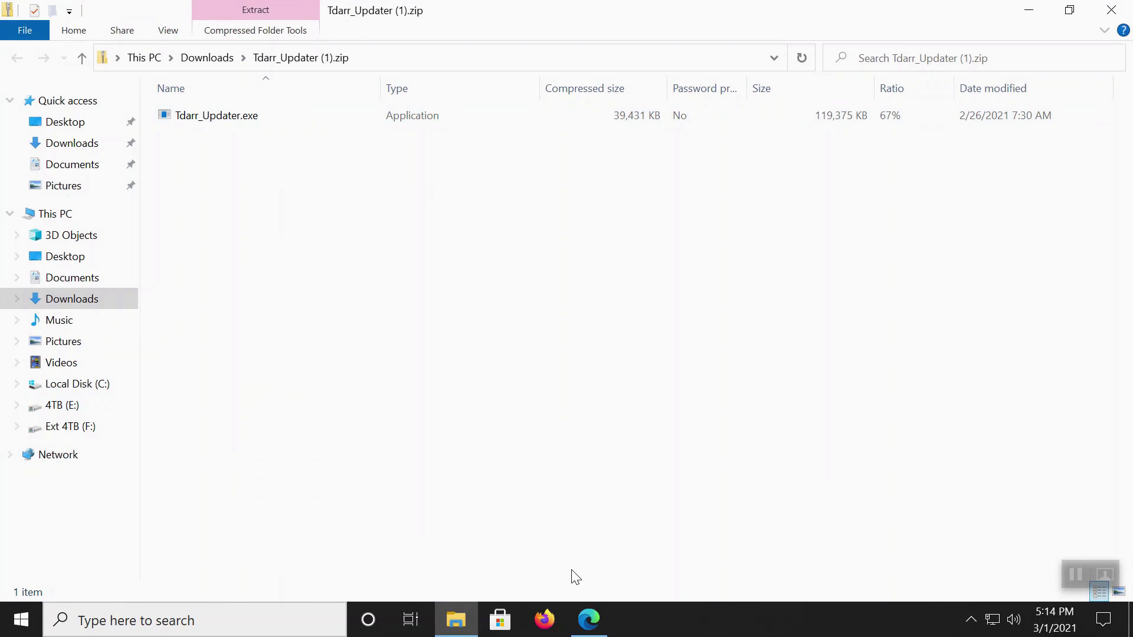
# Step: Close Edge, extract Tdarr_Updater (1).zip in Downloads, and open the extracted folder
pyautogui.click(605, 619)
pyautogui.click(1118, 9)
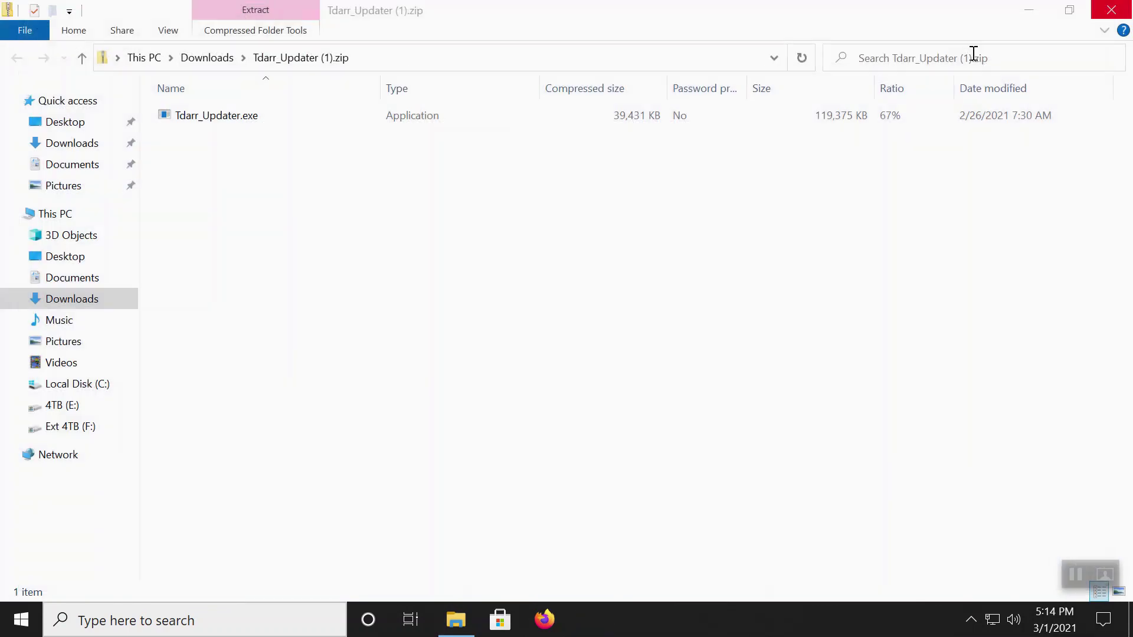
pyautogui.click(210, 57)
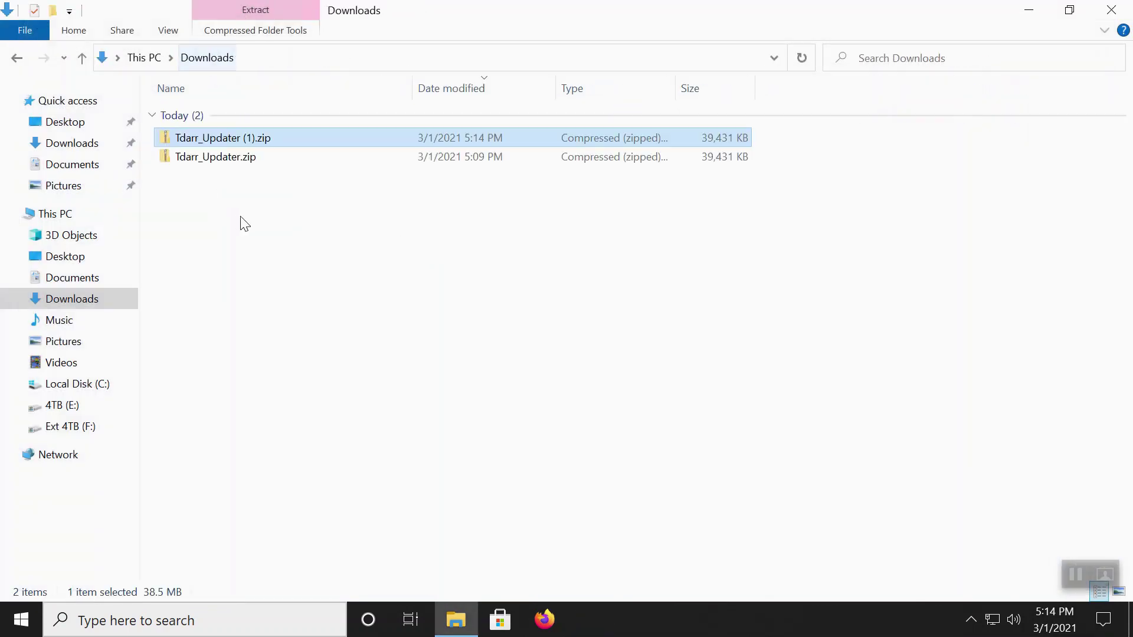
pyautogui.rightClick(209, 144)
pyautogui.click(289, 201)
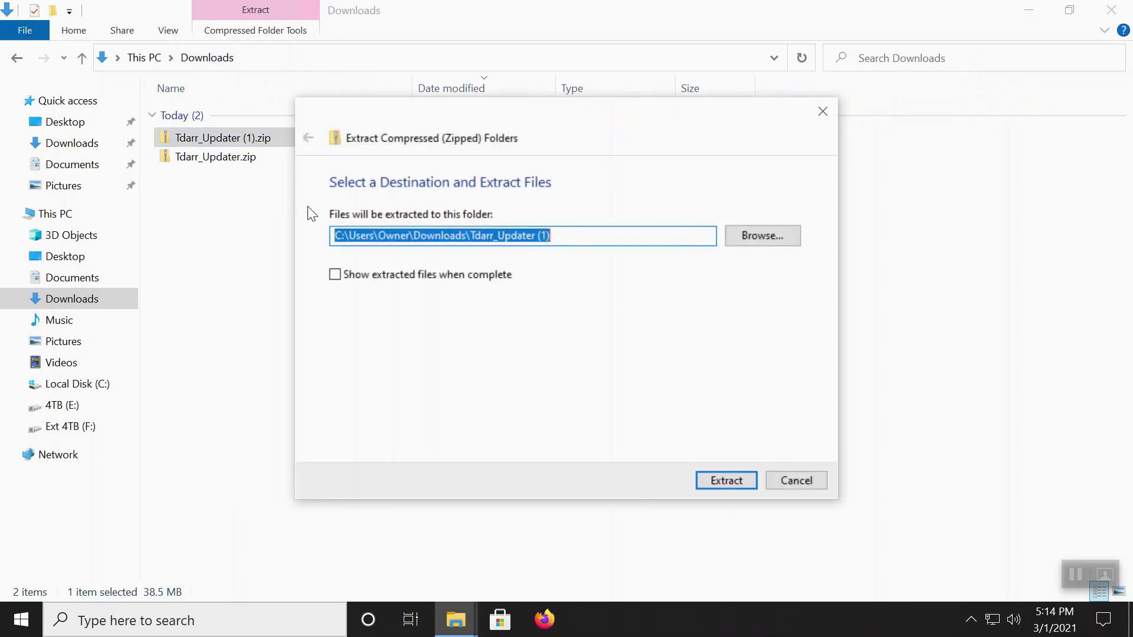
pyautogui.click(726, 479)
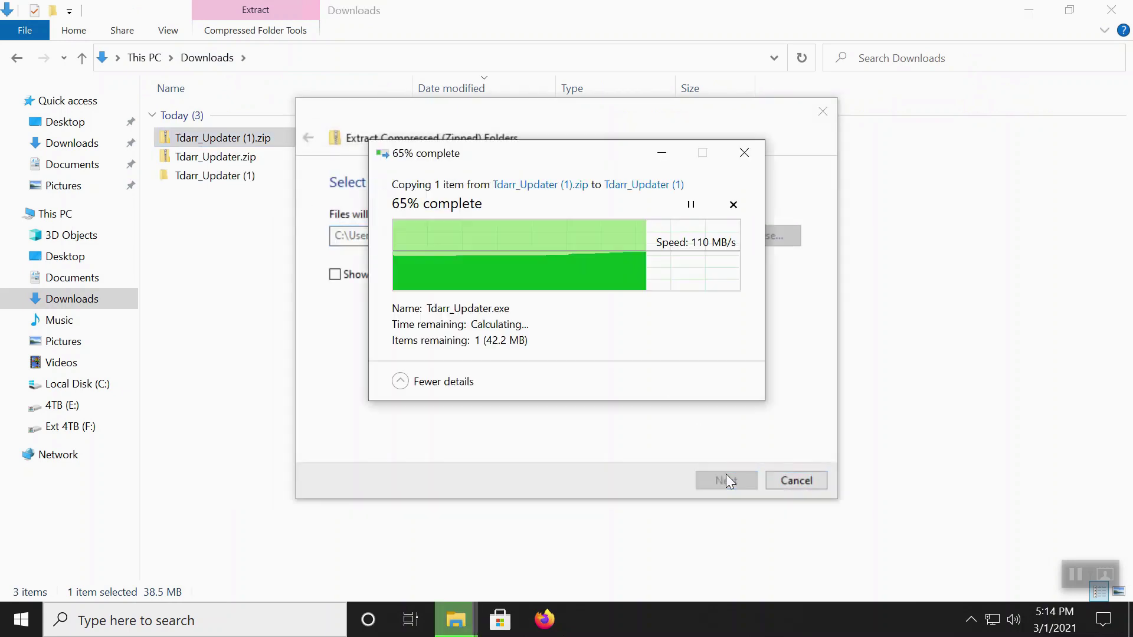
pyautogui.doubleClick(222, 176)
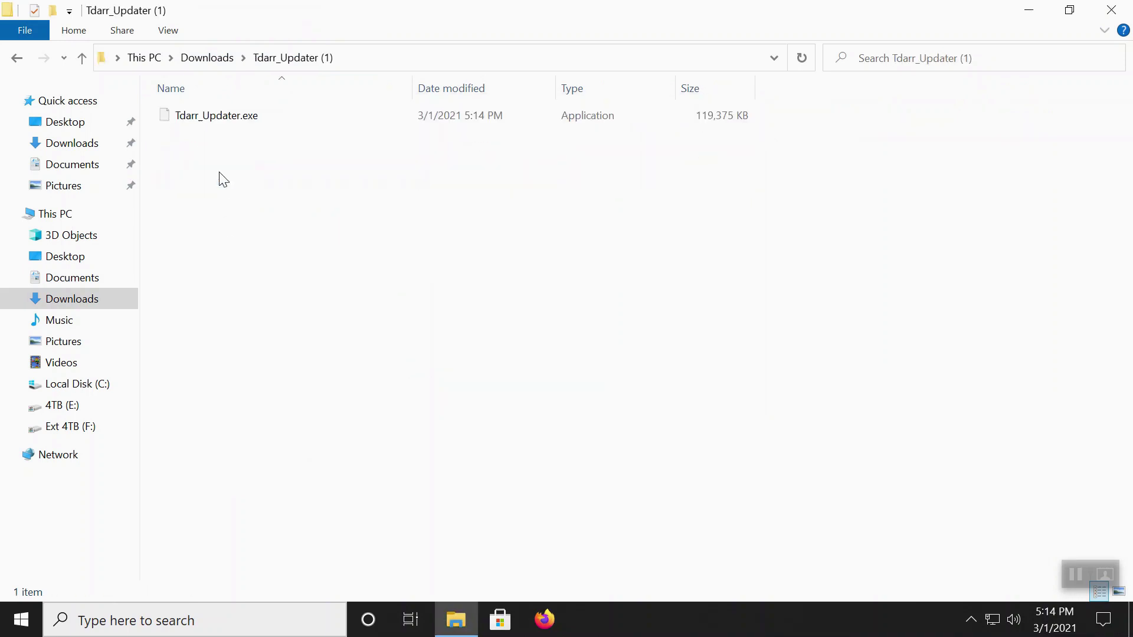
# Step: Run Tdarr_Updater.exe as administrator, getting past the SmartScreen warning and UAC prompt
pyautogui.click(234, 117)
pyautogui.doubleClick(231, 118)
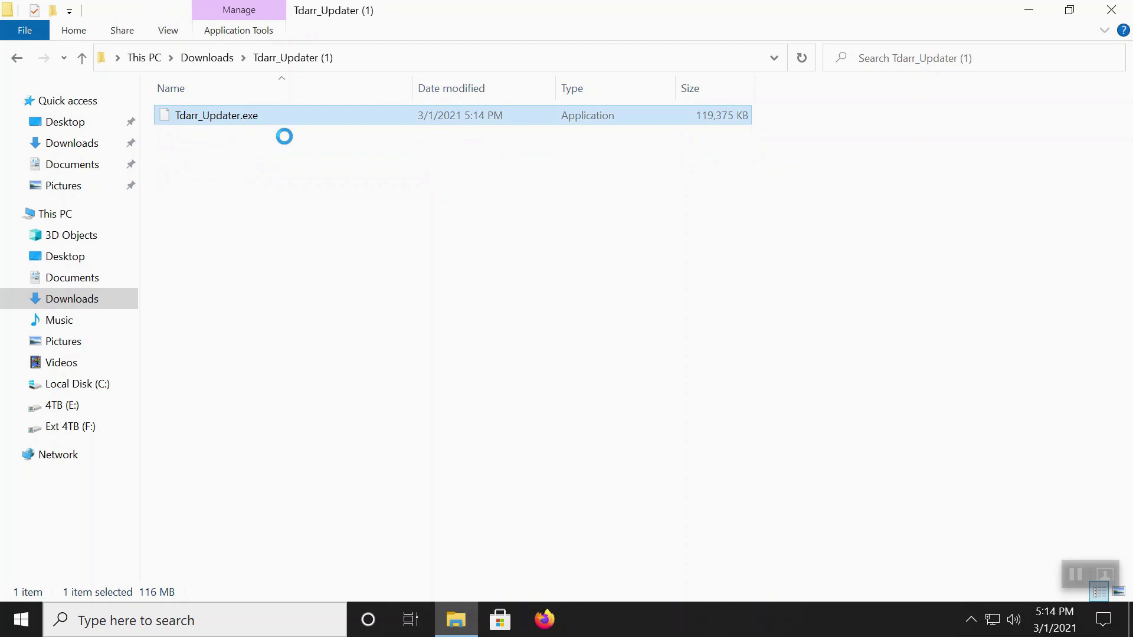
pyautogui.hotkey('shift', 'F10')
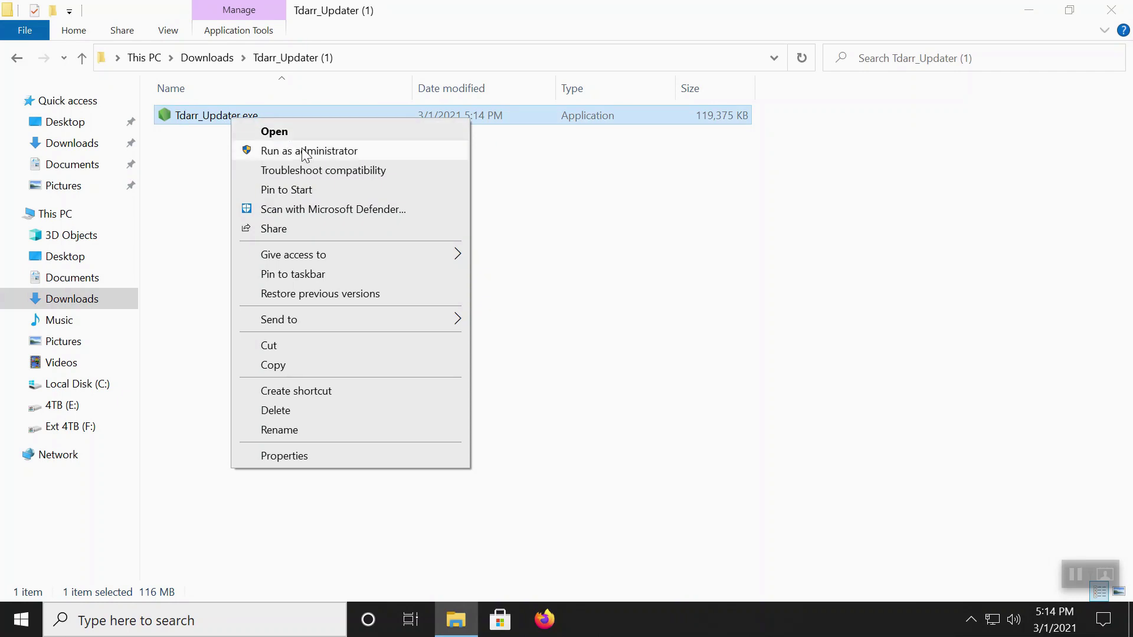
pyautogui.click(305, 152)
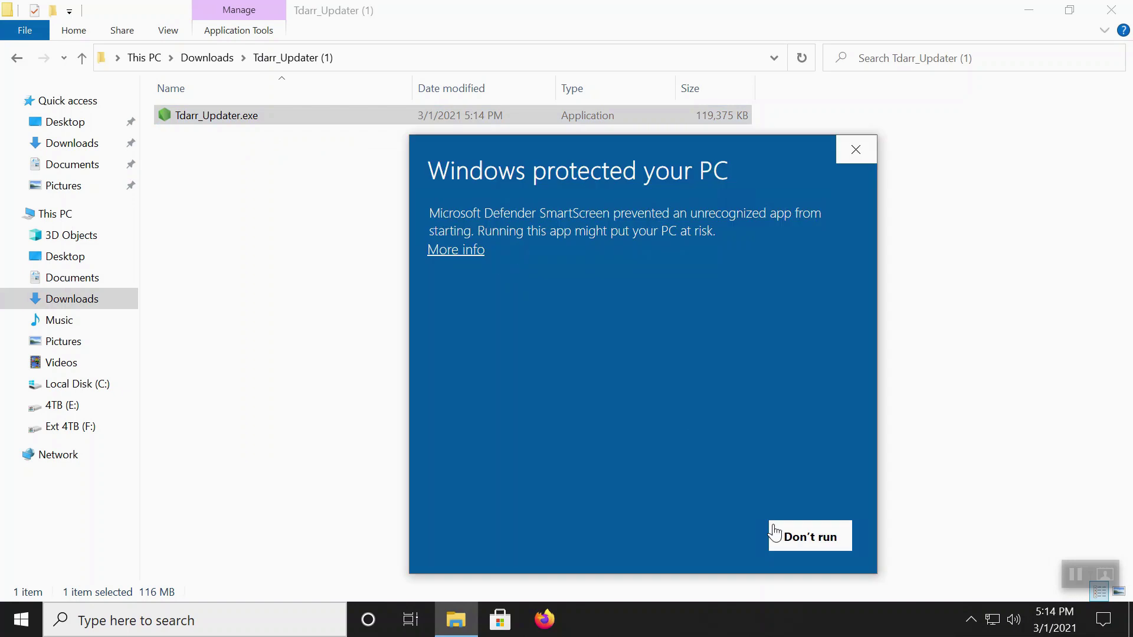
pyautogui.click(471, 250)
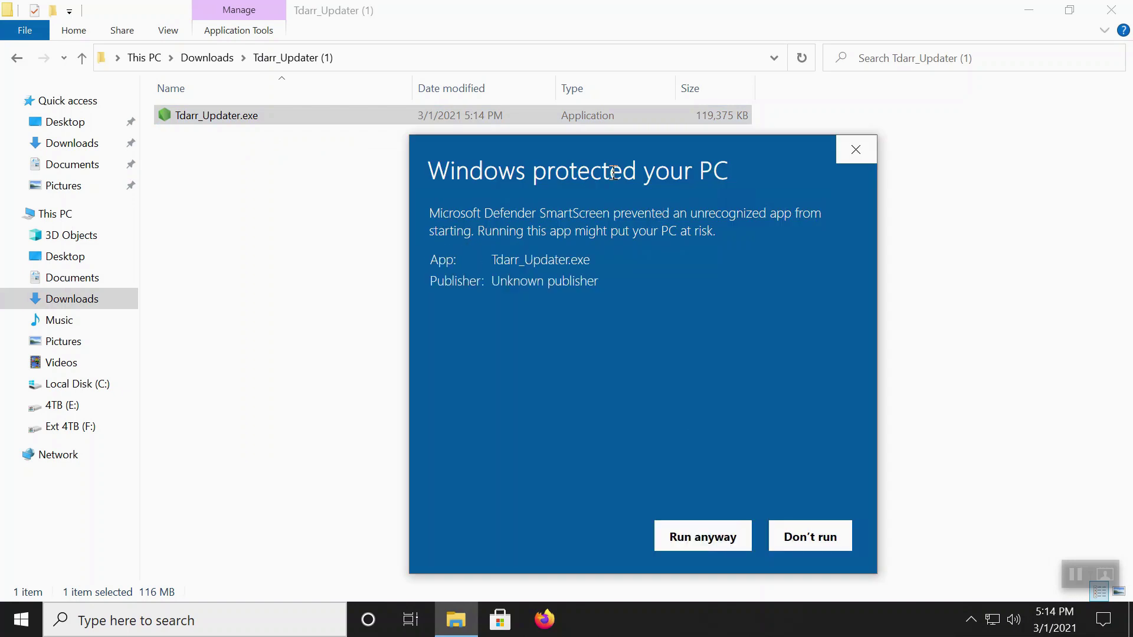
pyautogui.moveTo(593, 154); pyautogui.dragTo(504, 101)
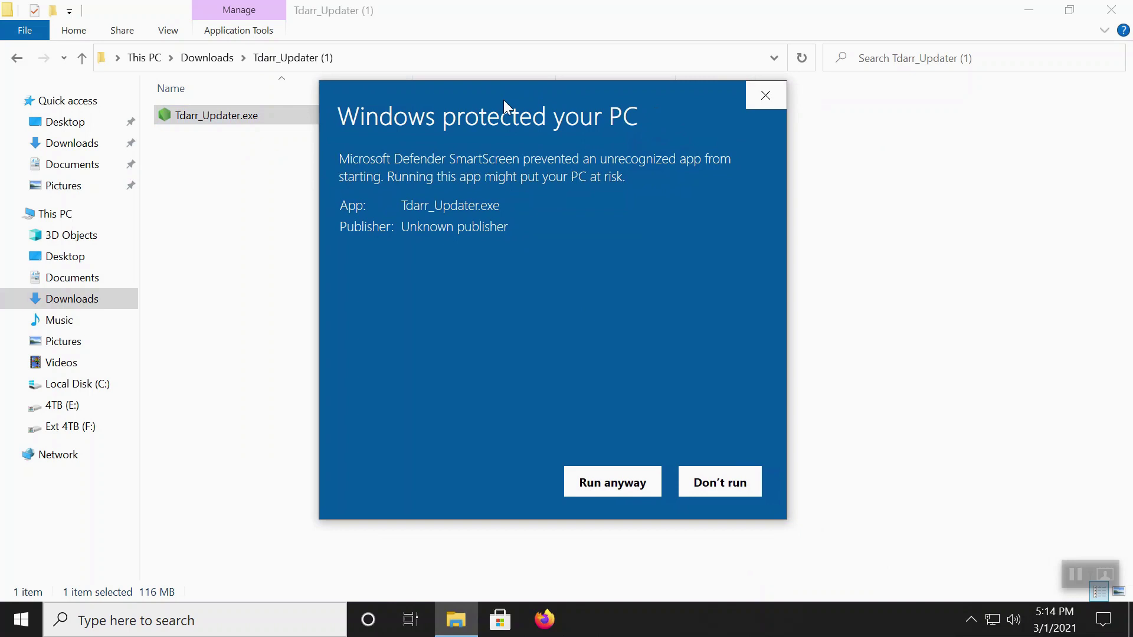
pyautogui.click(581, 481)
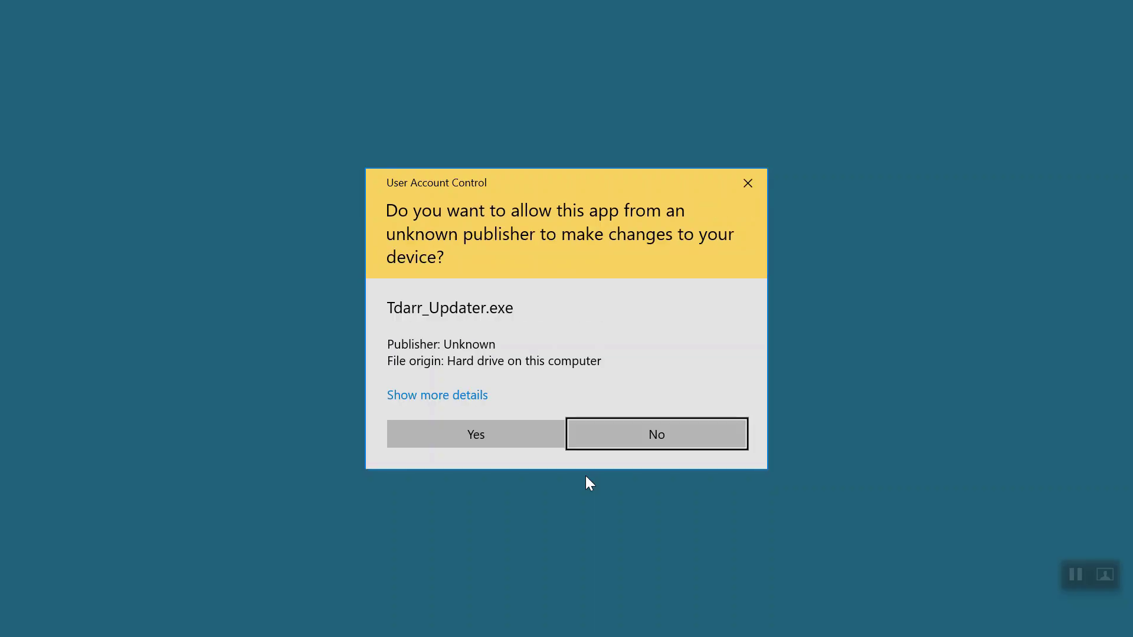
pyautogui.click(508, 441)
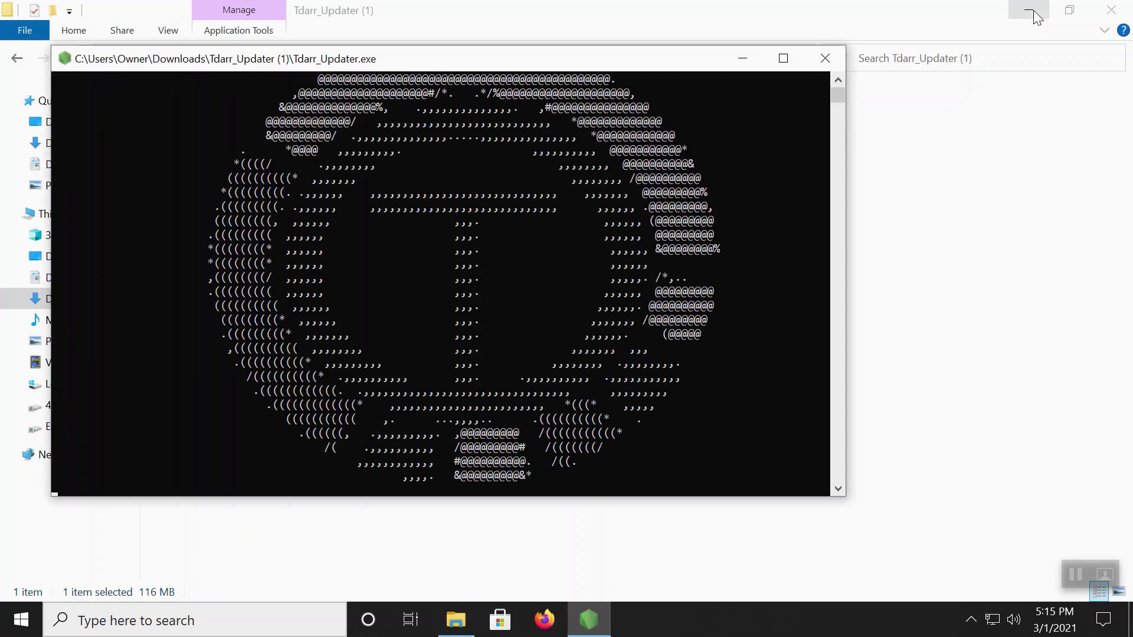
# Step: Let the updater console finish, then view the new Tdarr_Server, Tdarr_Node, Tdarr_WebUI and Tdarr_Desktop folders
pyautogui.click(1034, 11)
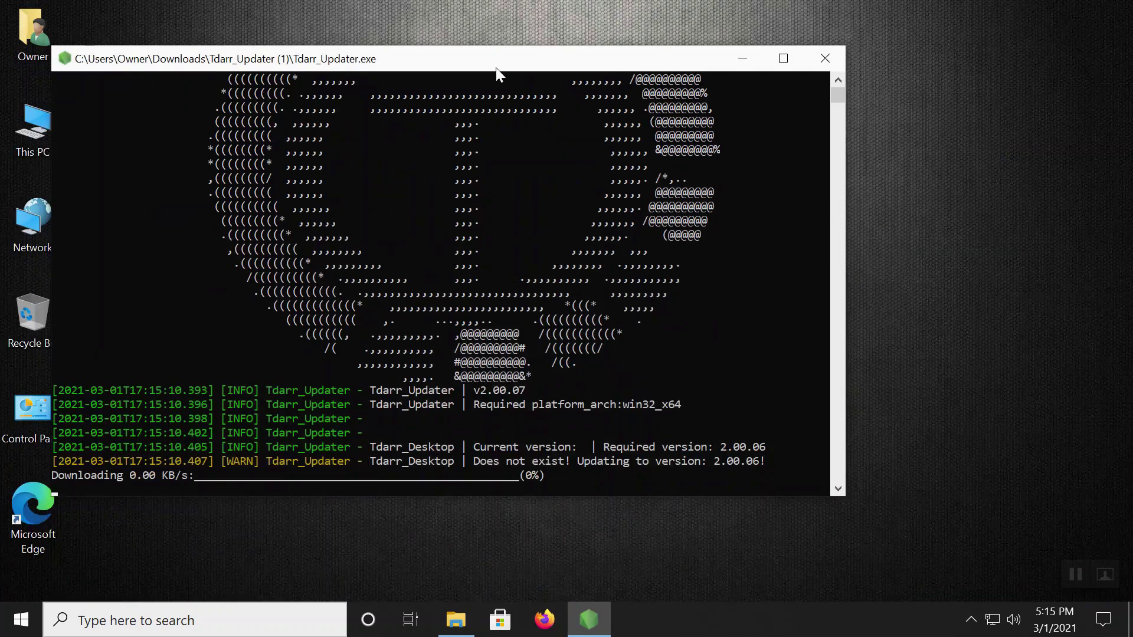
pyautogui.moveTo(496, 67); pyautogui.dragTo(628, 75)
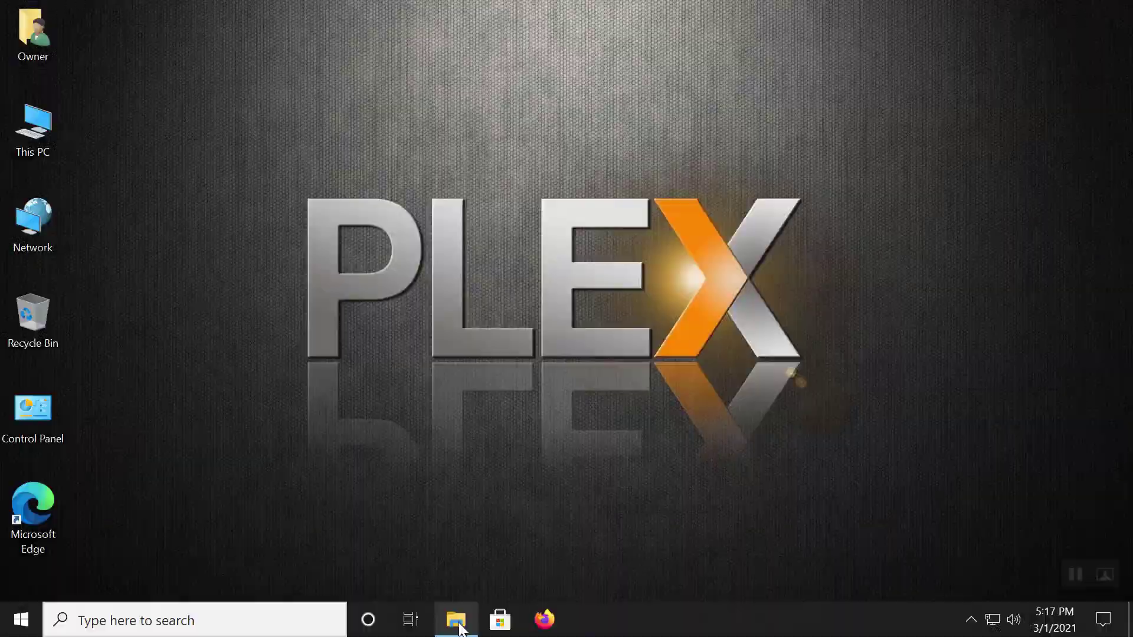
pyautogui.click(457, 620)
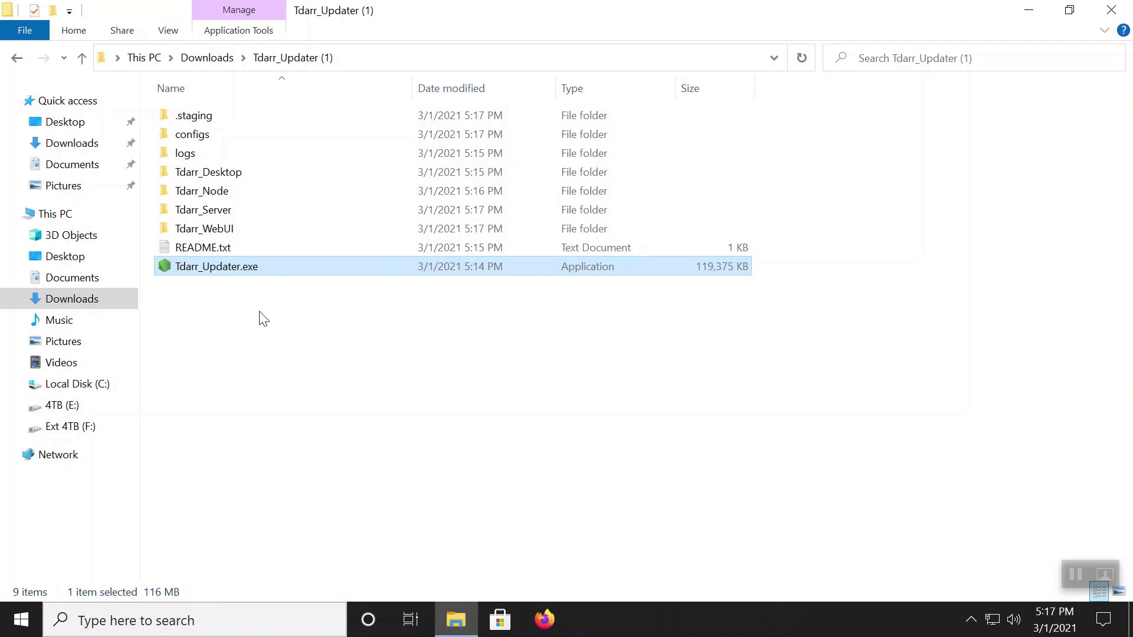
pyautogui.click(235, 287)
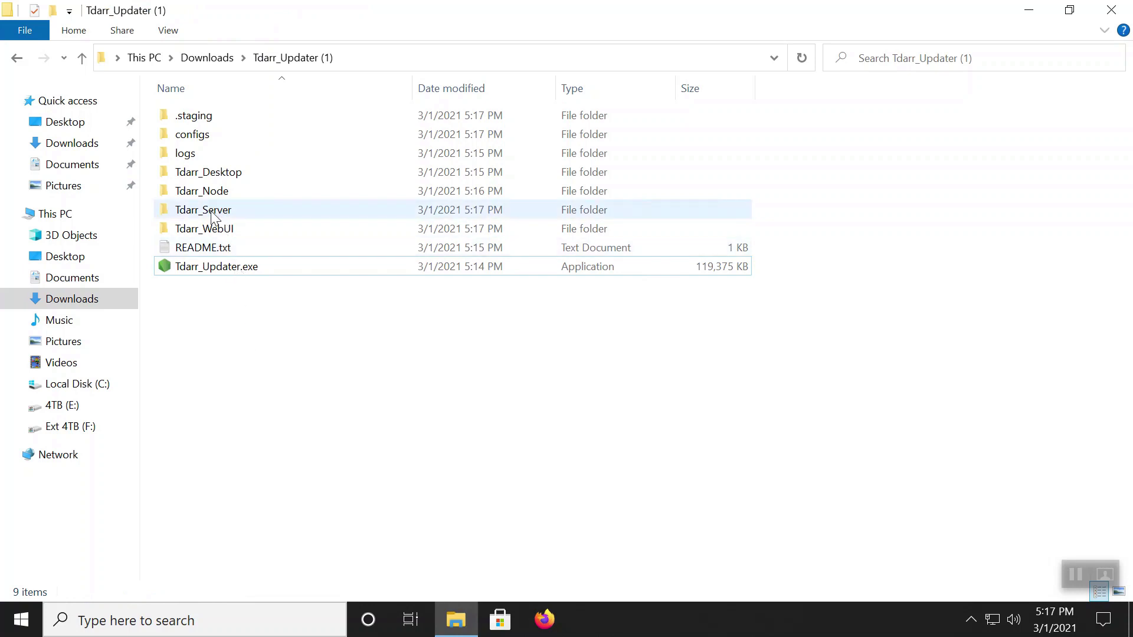
pyautogui.moveTo(212, 217)
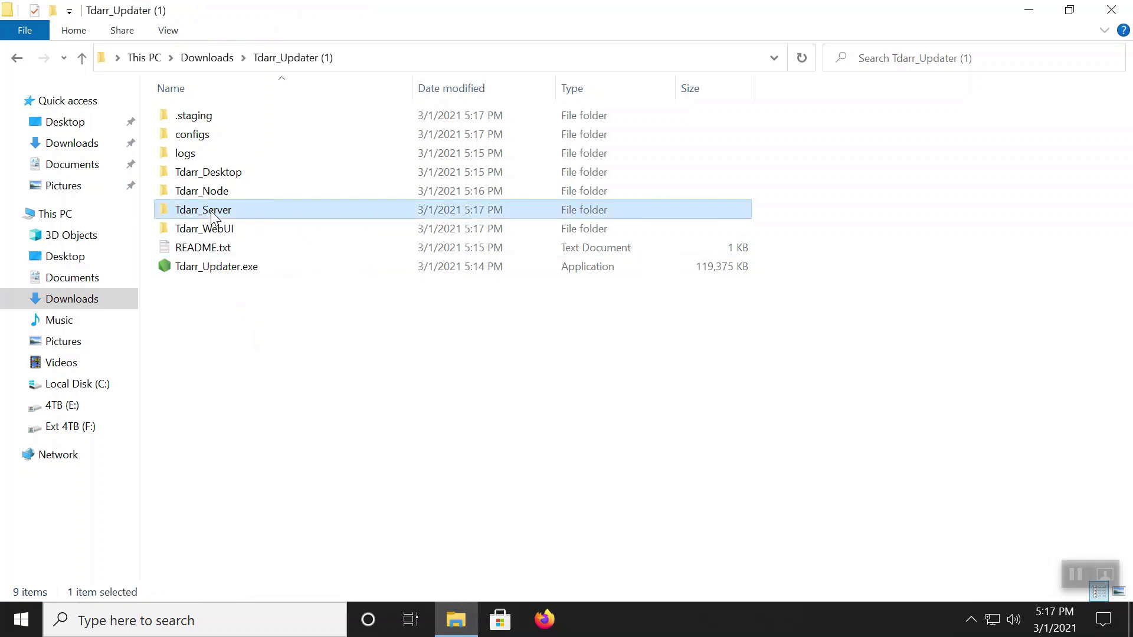
# Step: Launch Tdarr_Server.exe from the Tdarr_Server folder
pyautogui.doubleClick(213, 217)
pyautogui.click(220, 142)
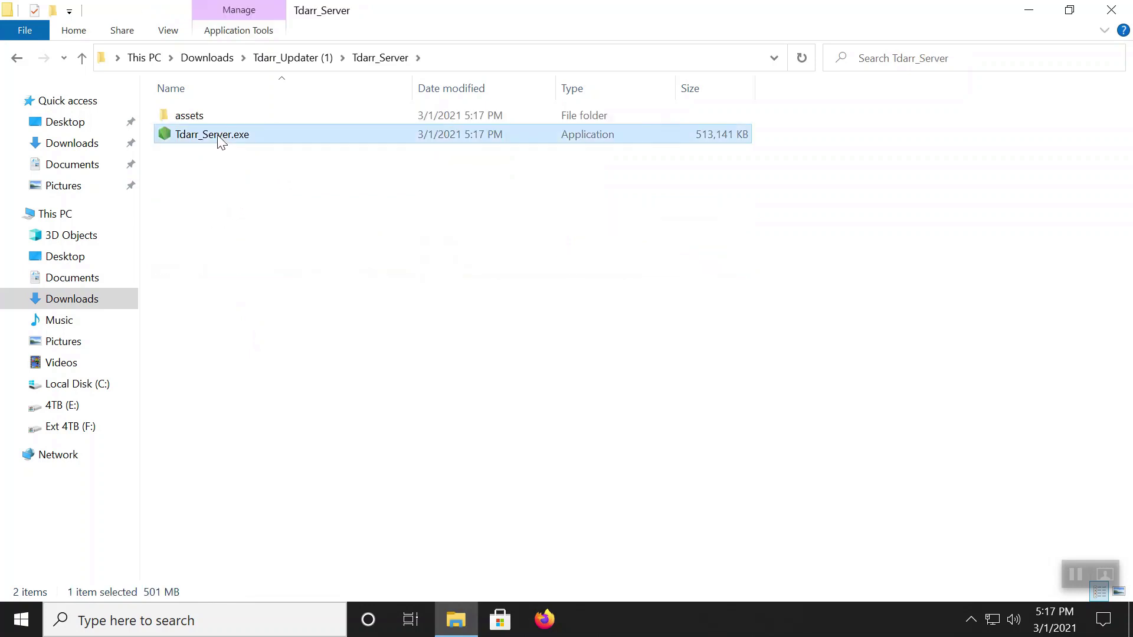
pyautogui.doubleClick(218, 136)
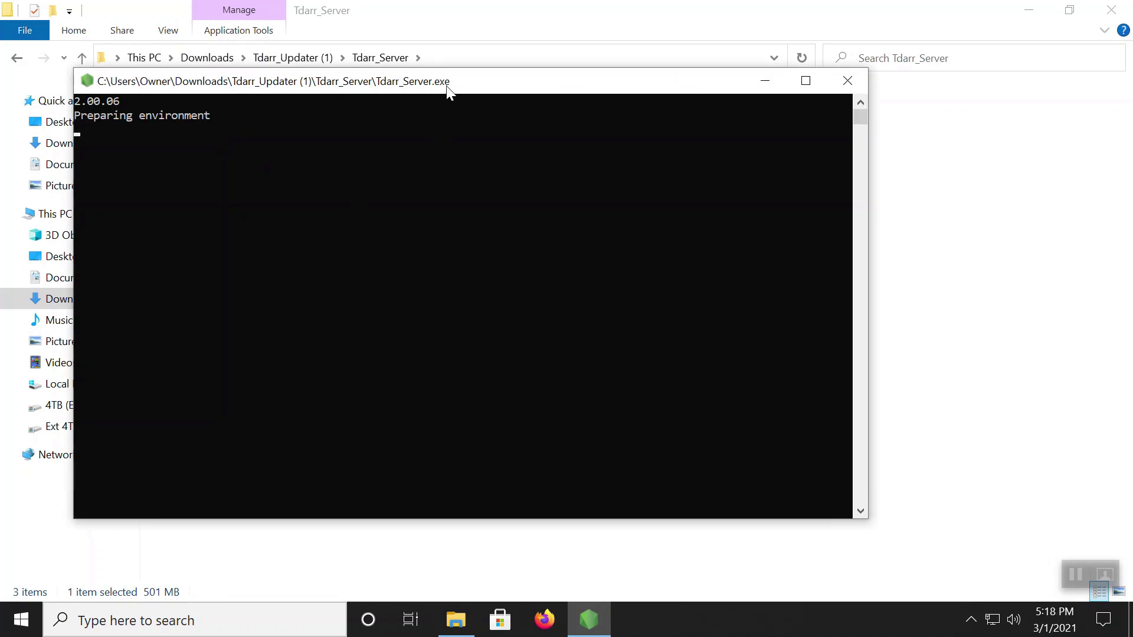
pyautogui.moveTo(446, 93); pyautogui.dragTo(584, 82)
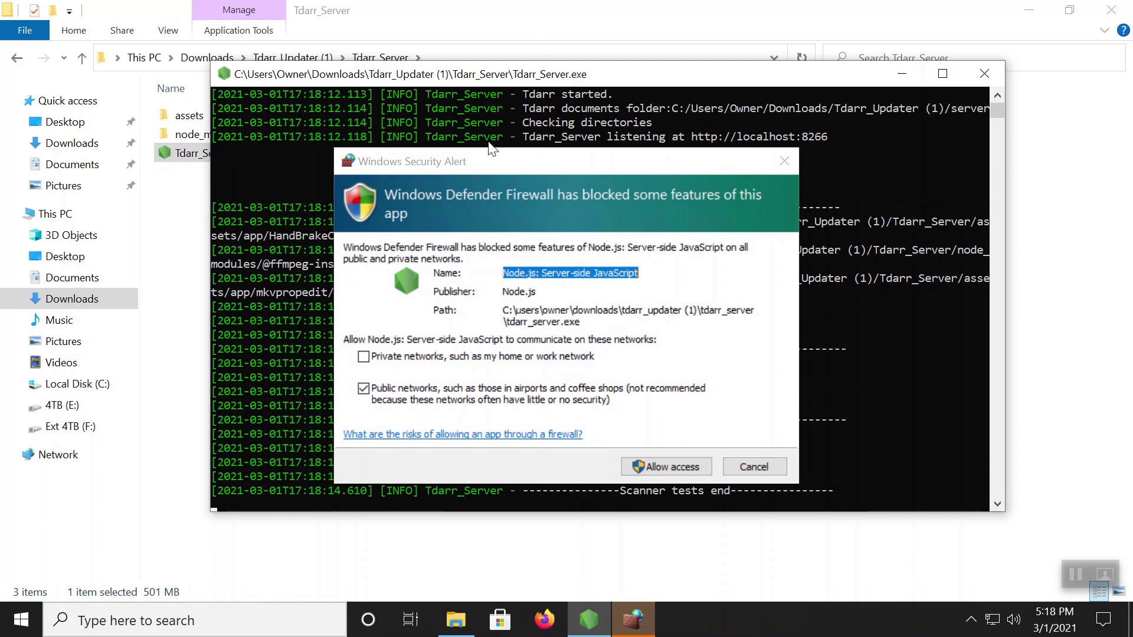
# Step: Allow Tdarr_Server through the firewall on private networks and check its log
pyautogui.click(362, 357)
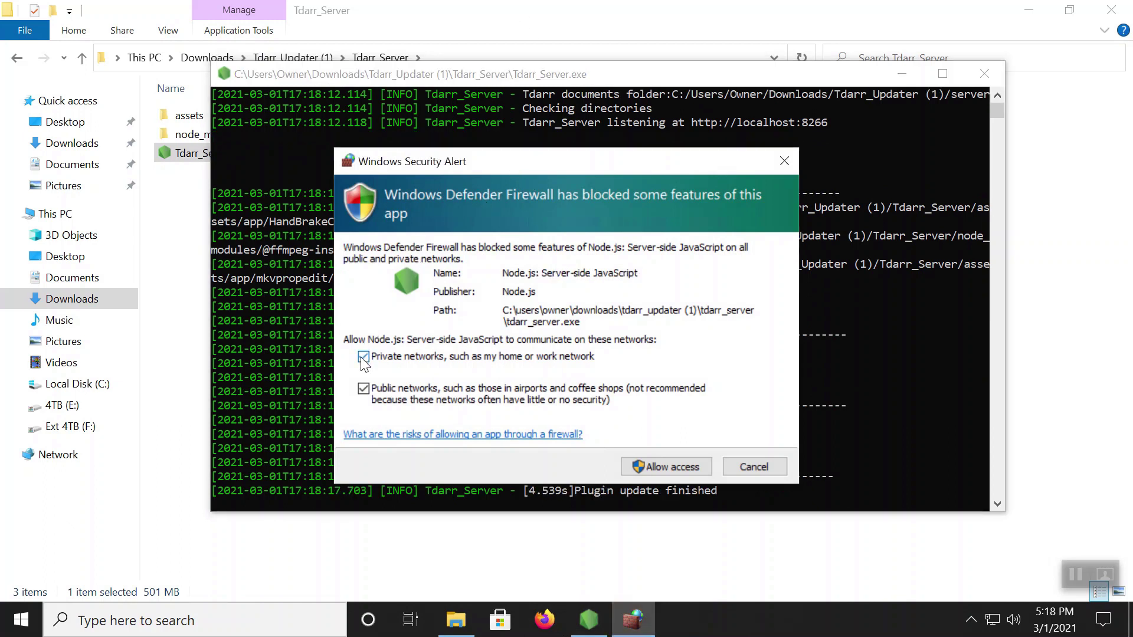
pyautogui.click(645, 466)
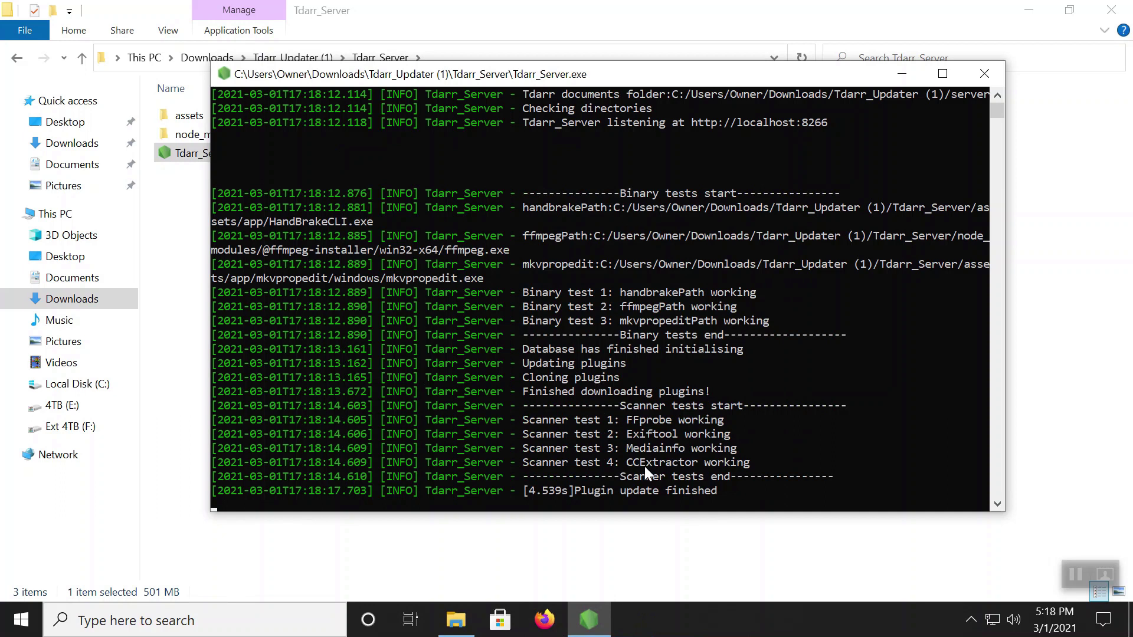
pyautogui.scroll(-1, 694, 398)
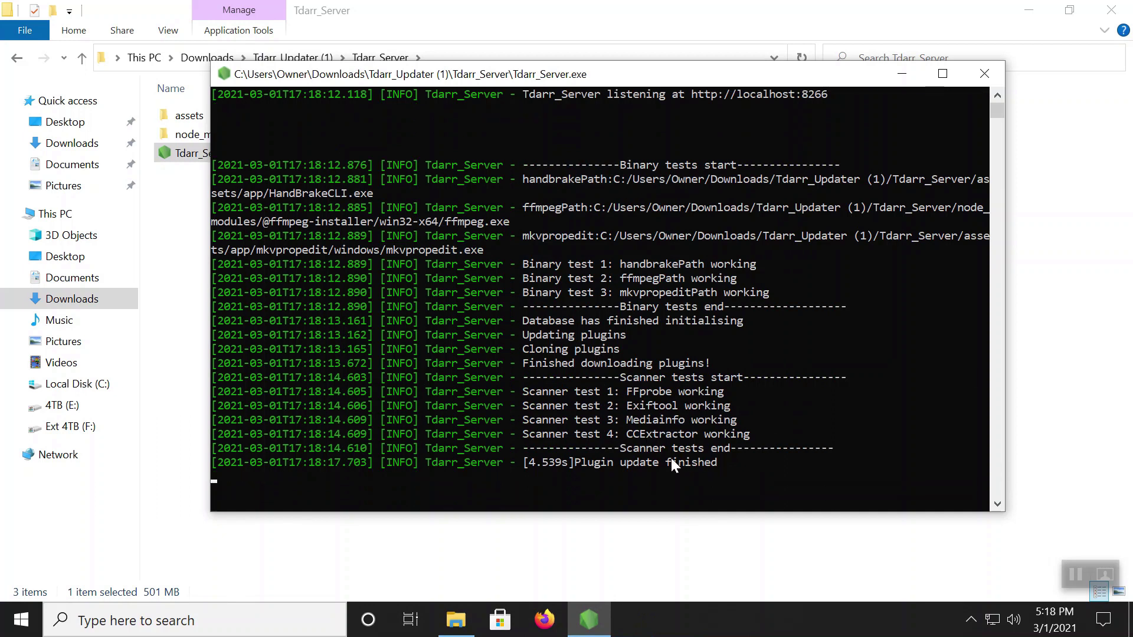
pyautogui.click(1028, 351)
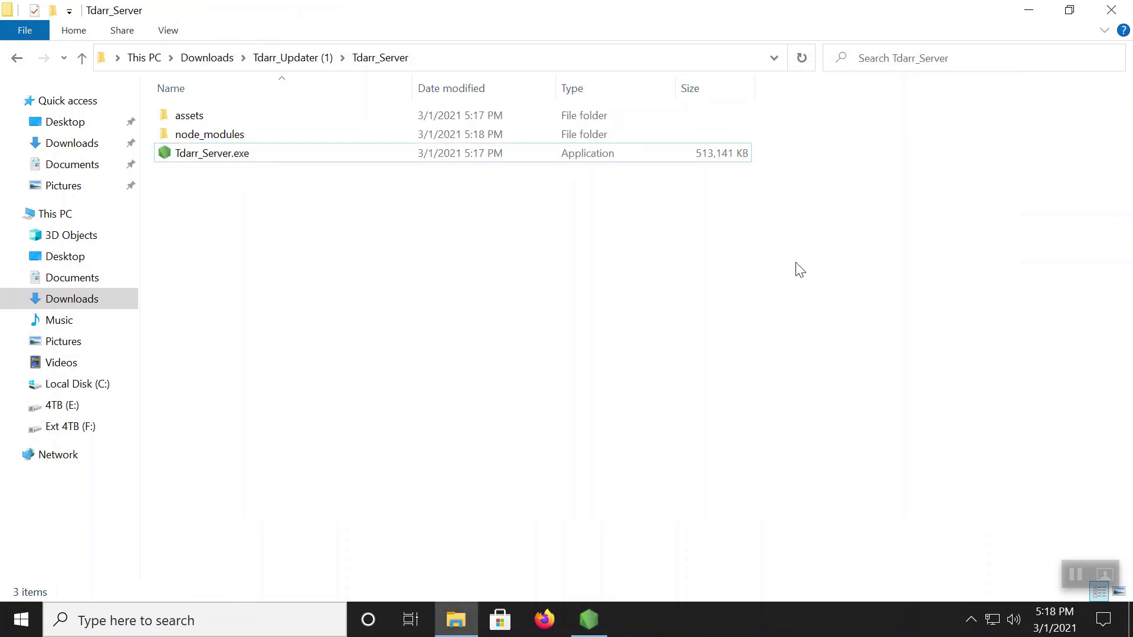
# Step: Launch Tdarr_Node.exe, allow it through the firewall, and return to Tdarr_Updater (1)
pyautogui.click(302, 58)
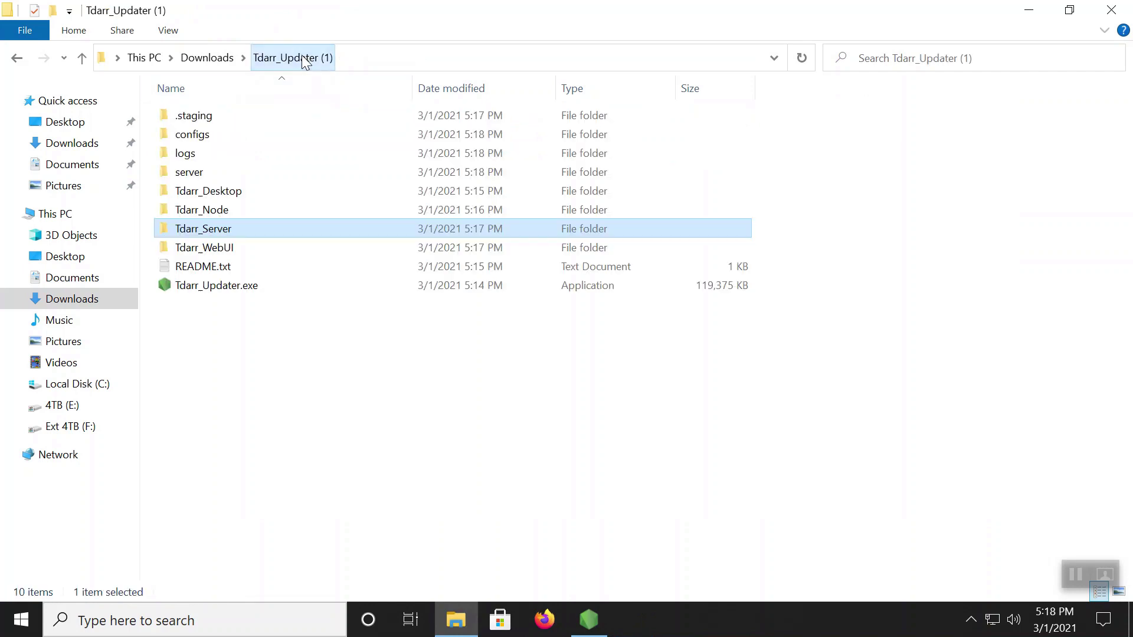
pyautogui.doubleClick(200, 210)
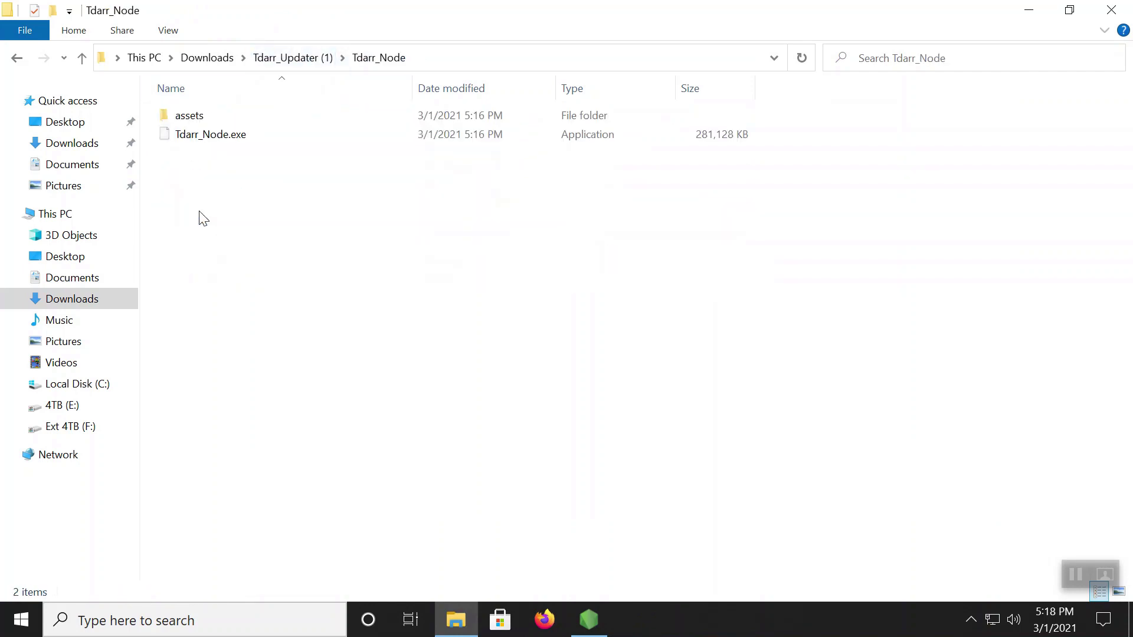
pyautogui.click(206, 137)
pyautogui.doubleClick(206, 137)
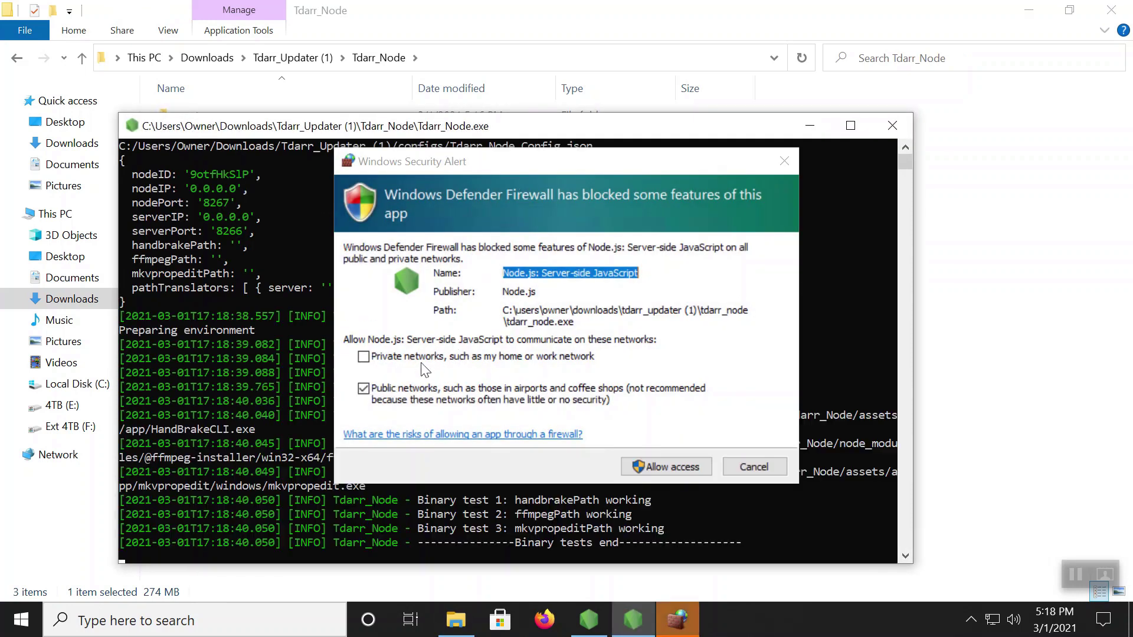
pyautogui.click(660, 465)
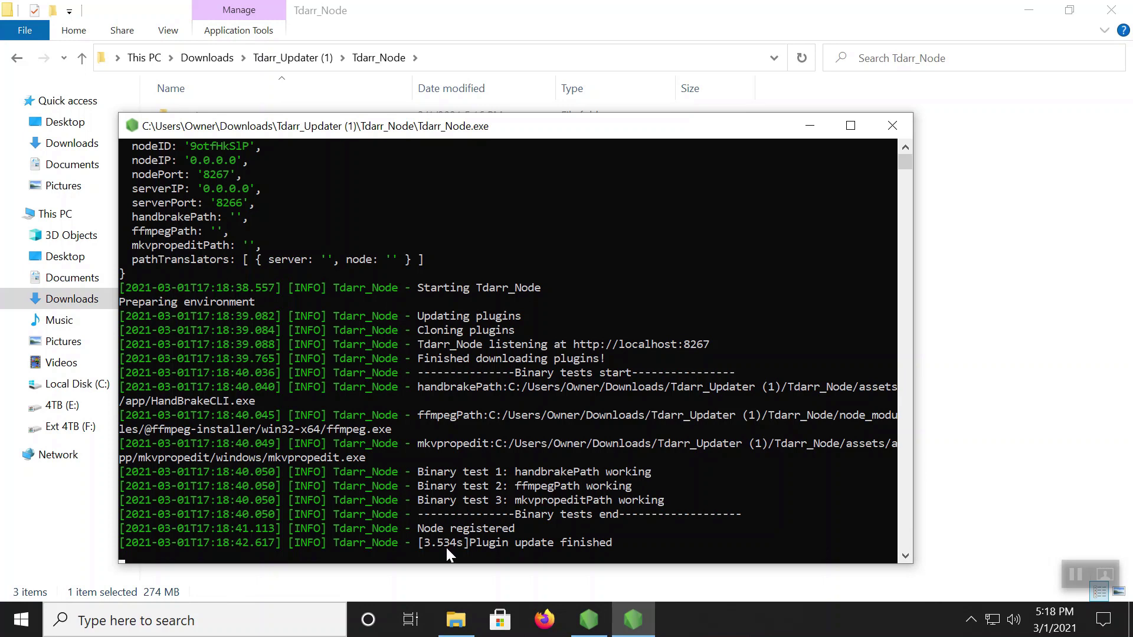
pyautogui.click(1040, 407)
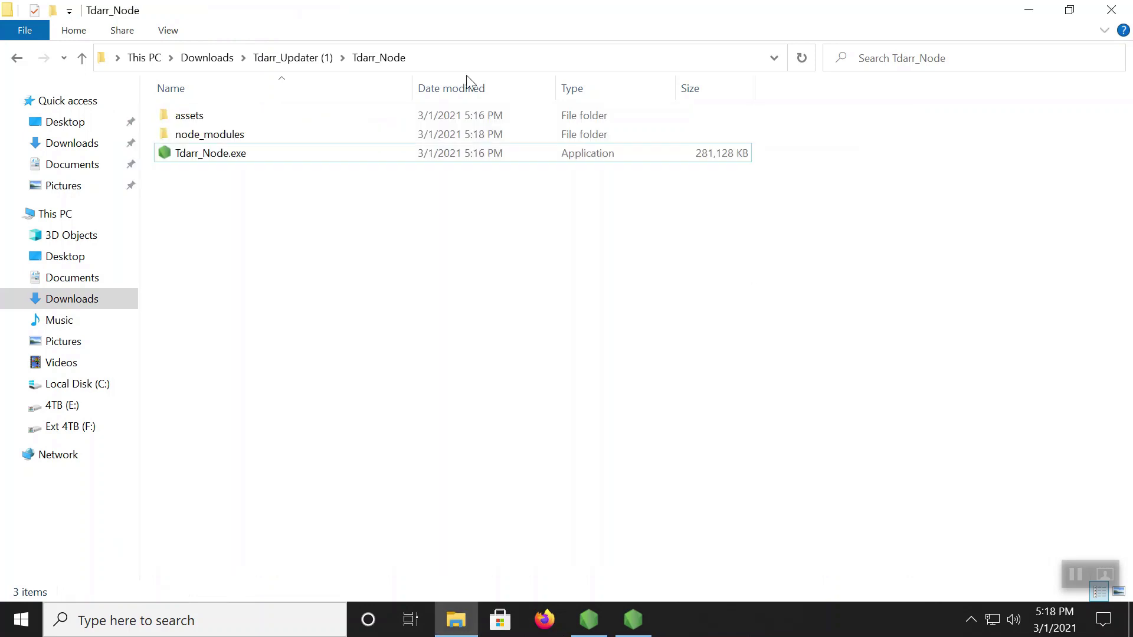
pyautogui.click(301, 59)
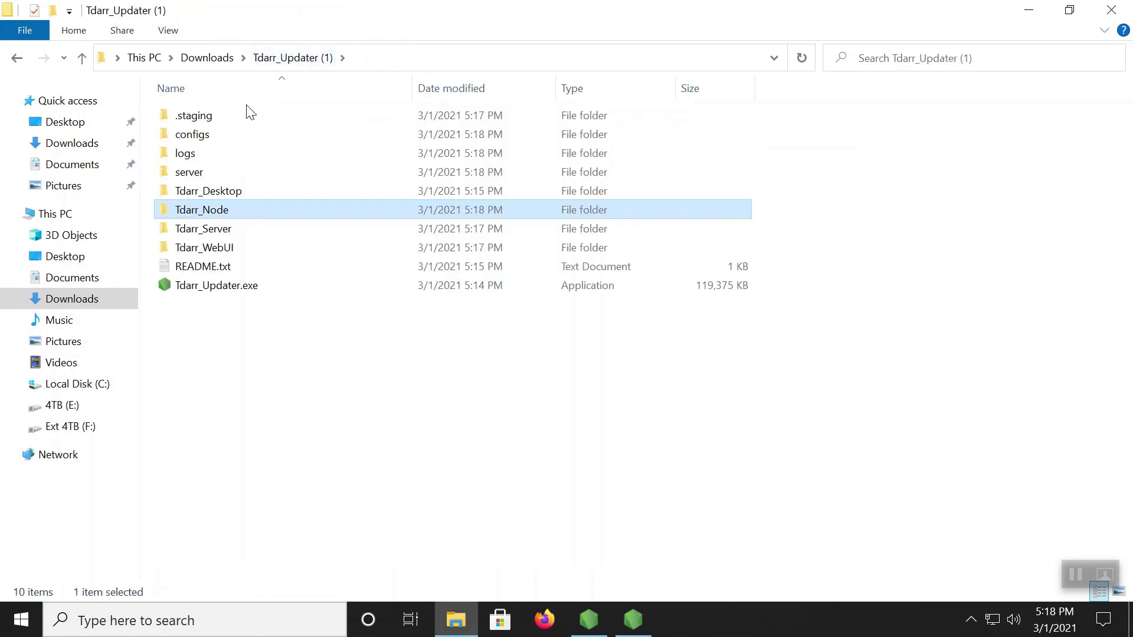
# Step: Launch Tdarr_WebUI.exe and allow it through the firewall on private and public networks
pyautogui.doubleClick(214, 248)
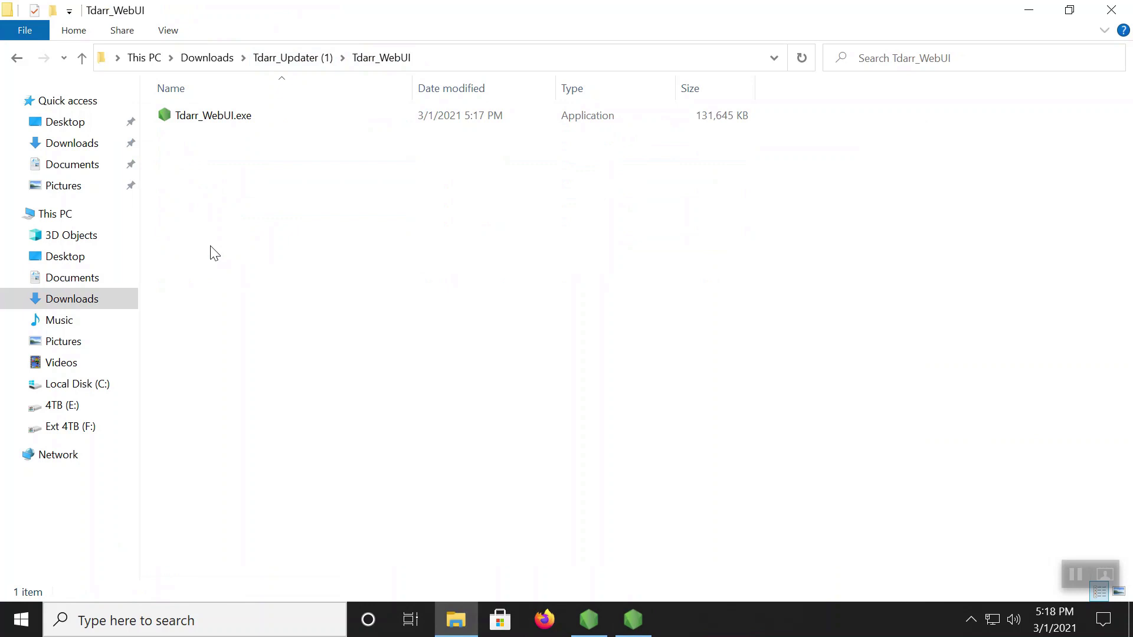
pyautogui.doubleClick(228, 119)
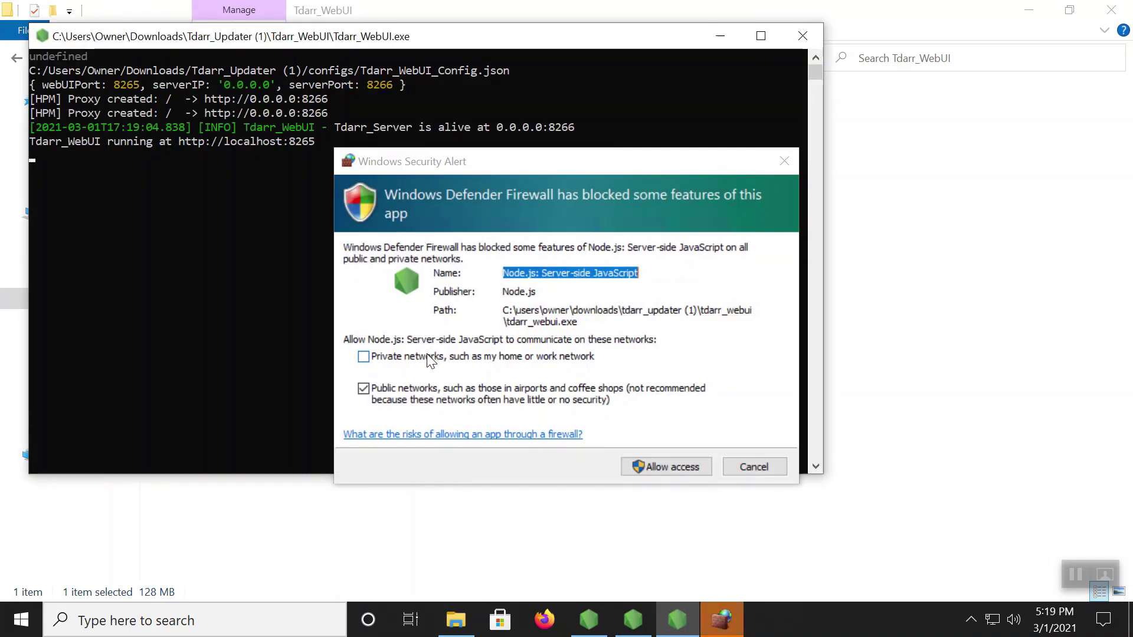
pyautogui.click(429, 357)
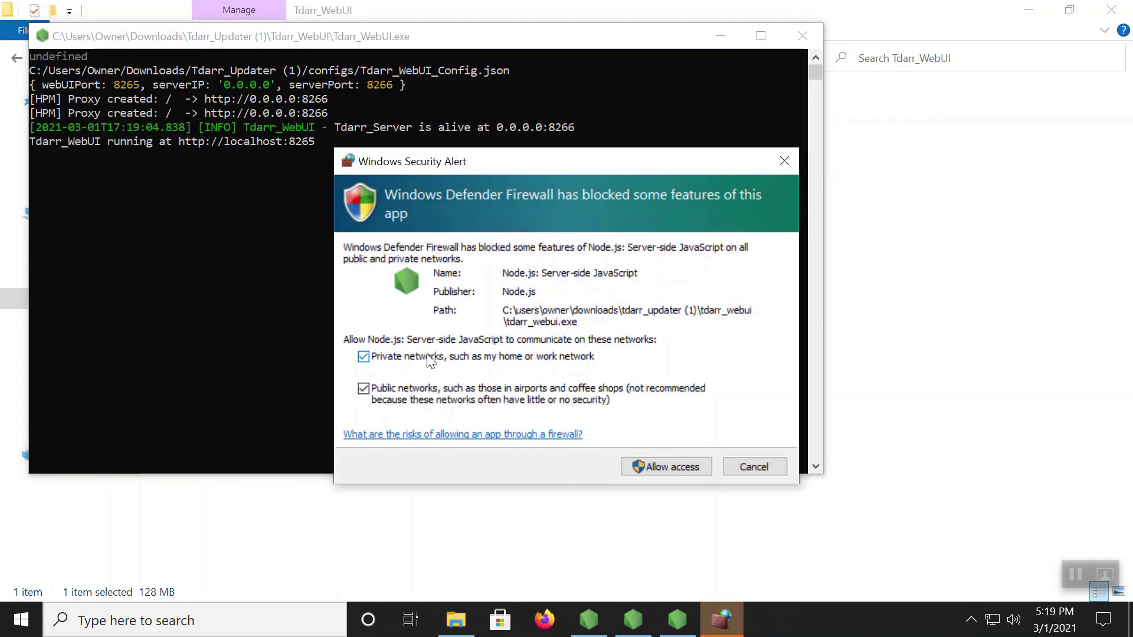
pyautogui.click(653, 467)
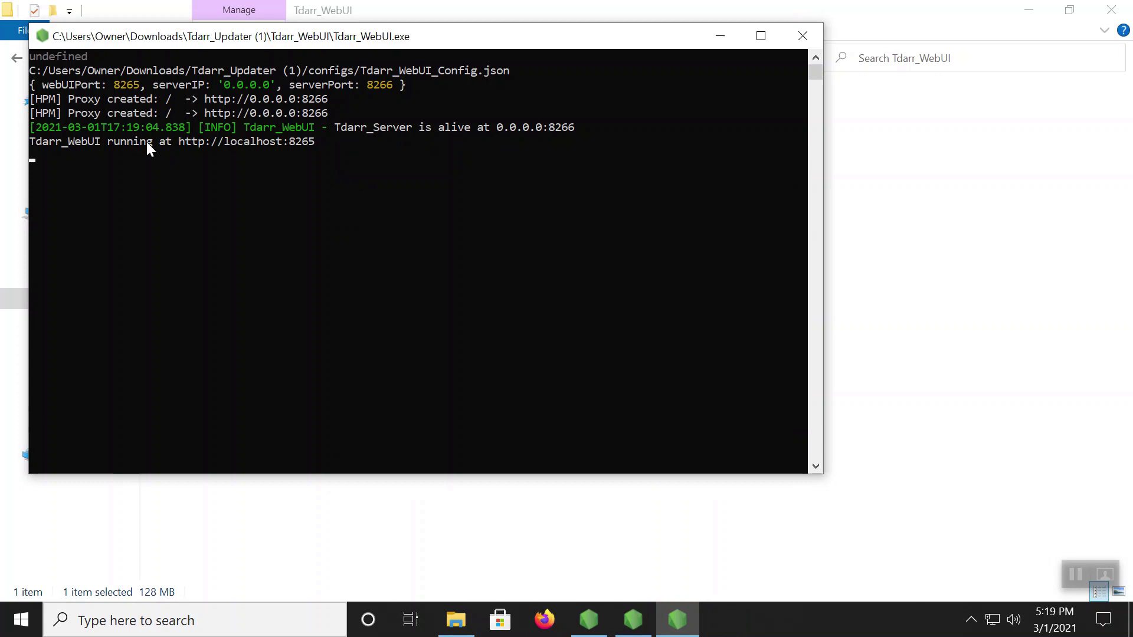
# Step: Copy the localhost:8265 address and minimize File Explorer and the WebUI and Node consoles
pyautogui.moveTo(317, 142)
pyautogui.mouseDown()
pyautogui.moveTo(271, 189)
pyautogui.moveTo(311, 170)
pyautogui.moveTo(320, 144)
pyautogui.moveTo(271, 141)
pyautogui.moveTo(317, 142)
pyautogui.mouseUp()
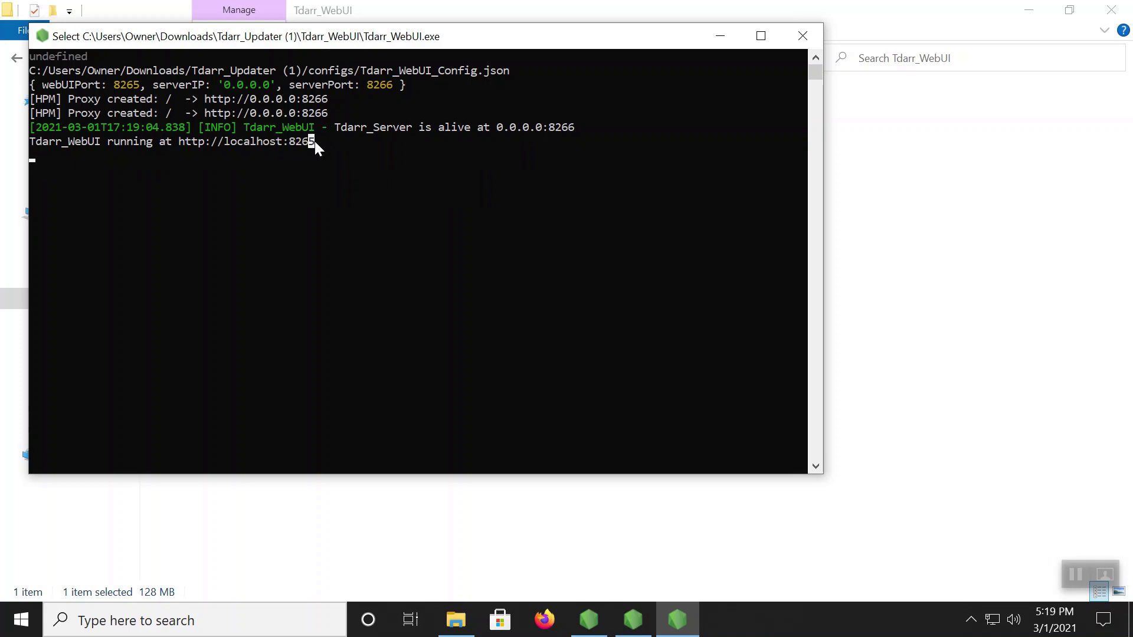
pyautogui.hotkey('alt', 'Tab')
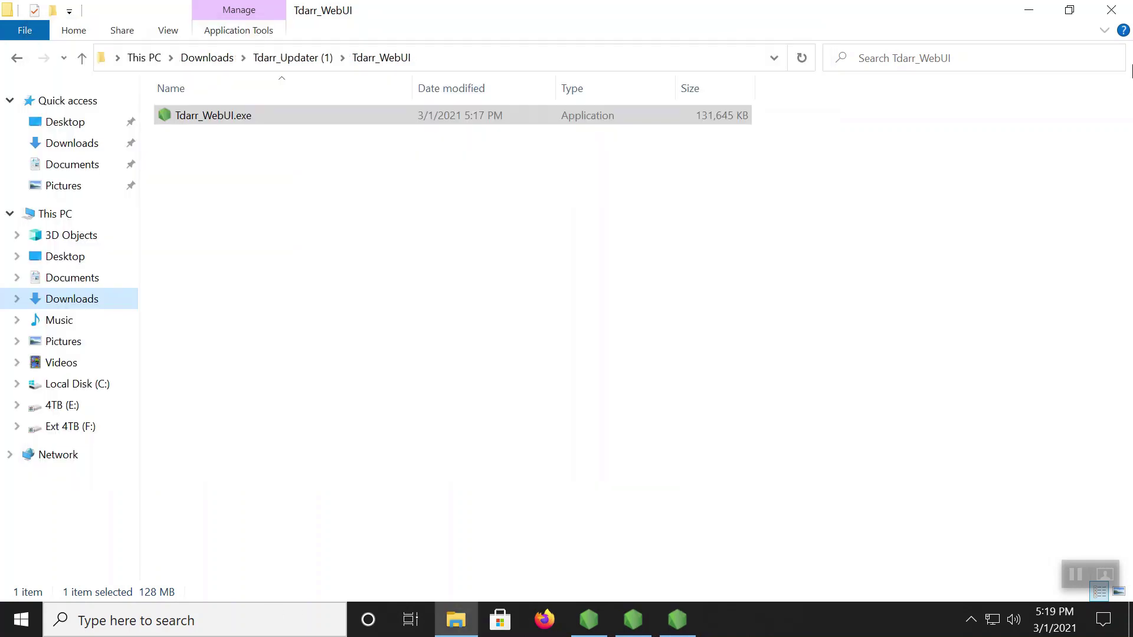
pyautogui.click(1030, 8)
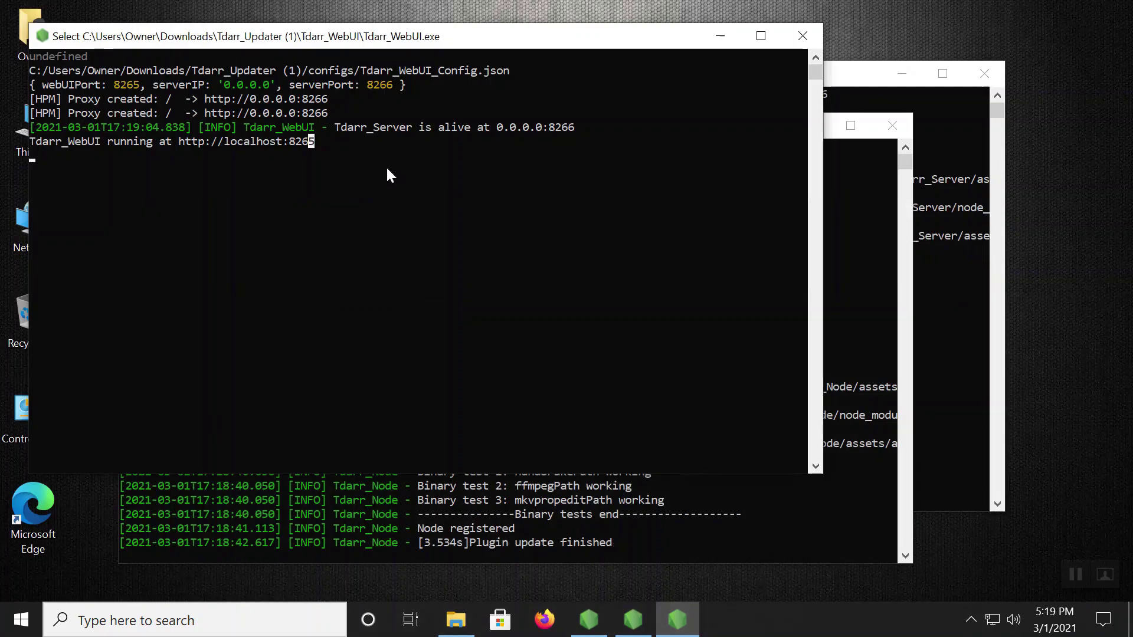
pyautogui.click(311, 142)
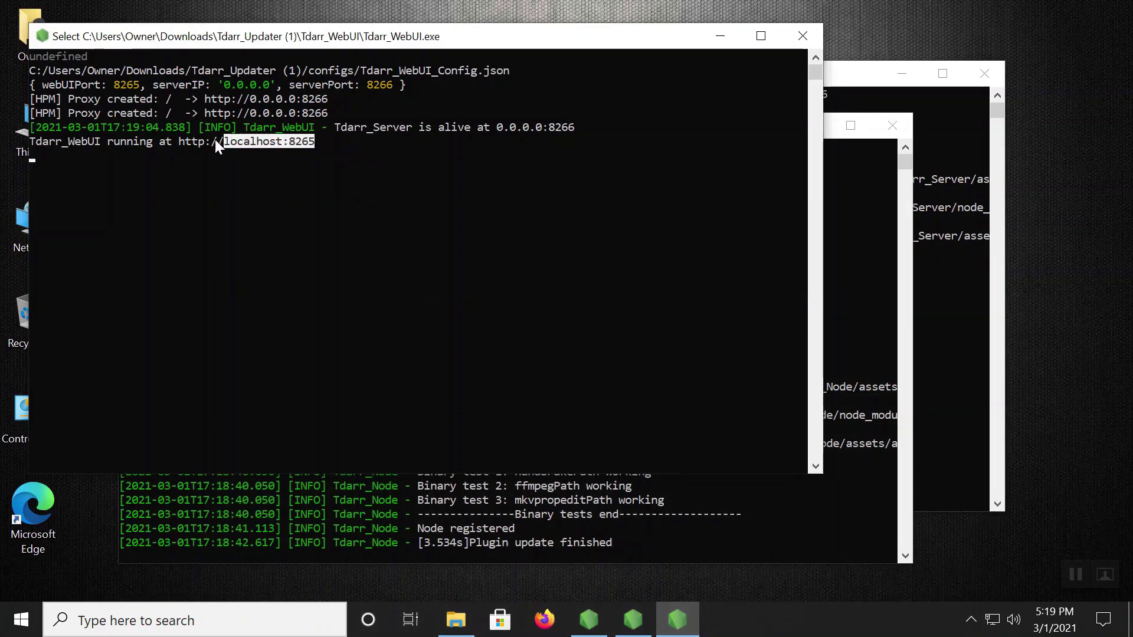
pyautogui.rightClick(183, 142)
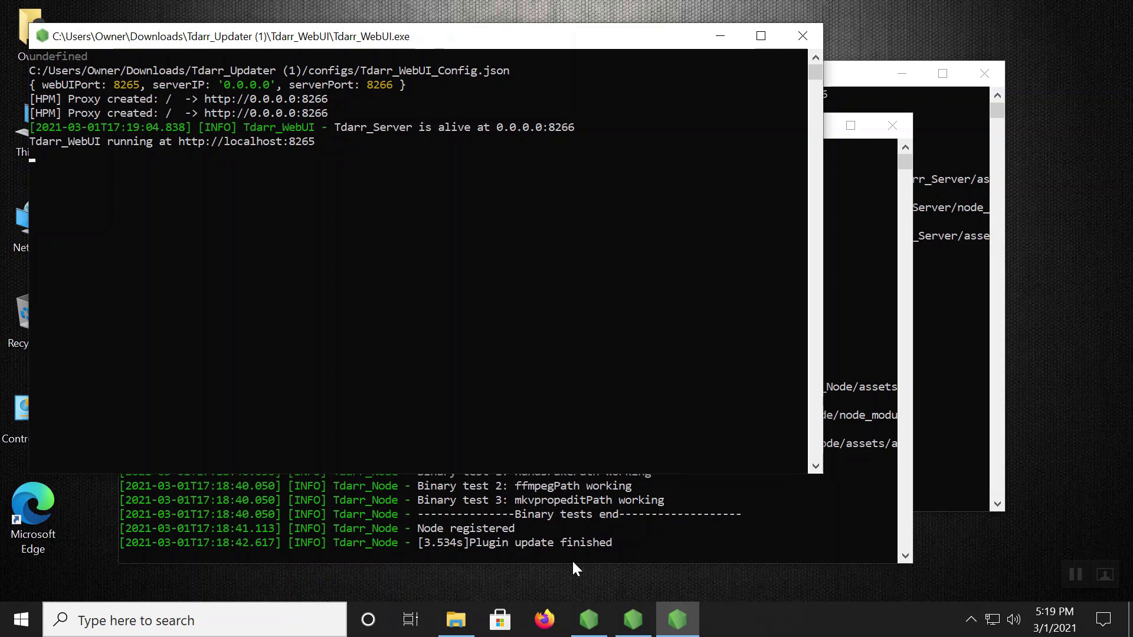
pyautogui.click(713, 40)
pyautogui.click(824, 130)
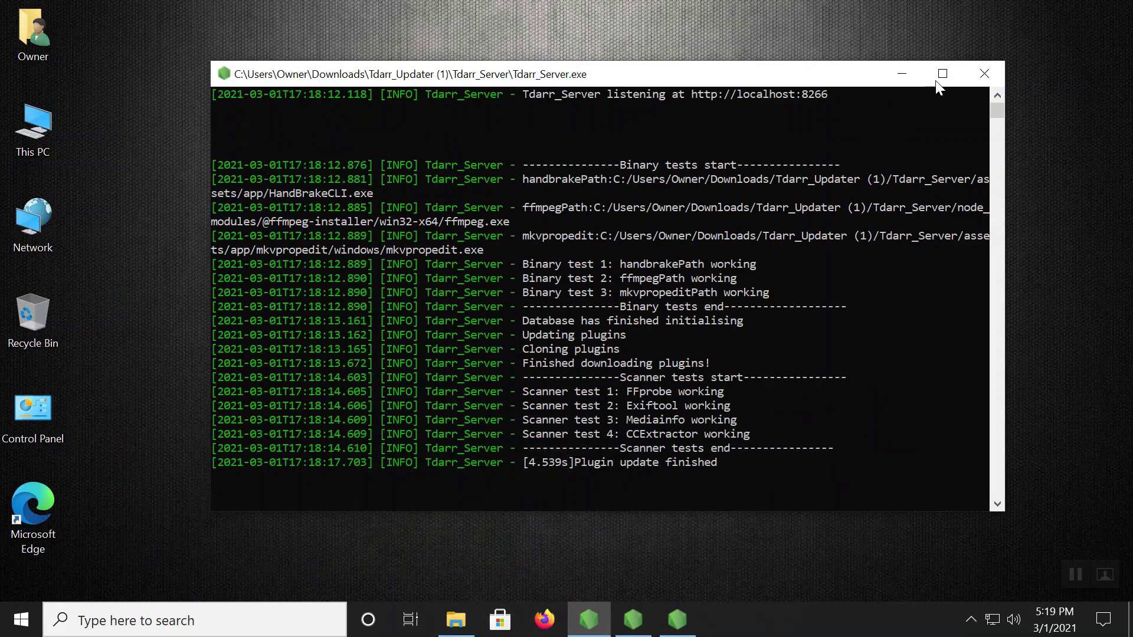
pyautogui.click(903, 73)
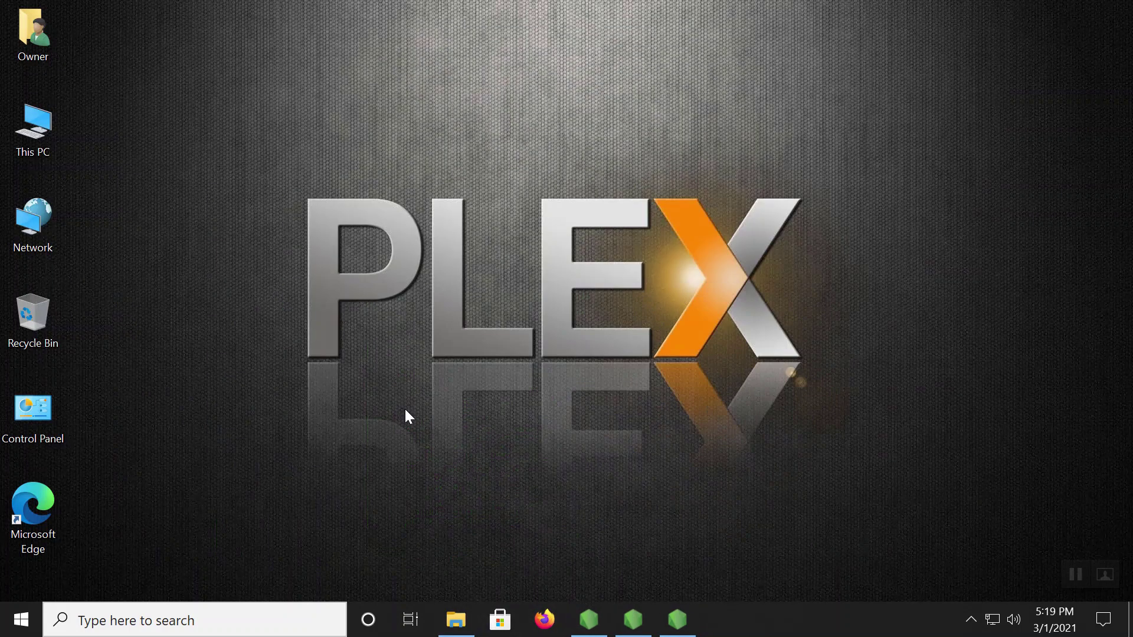
pyautogui.doubleClick(50, 508)
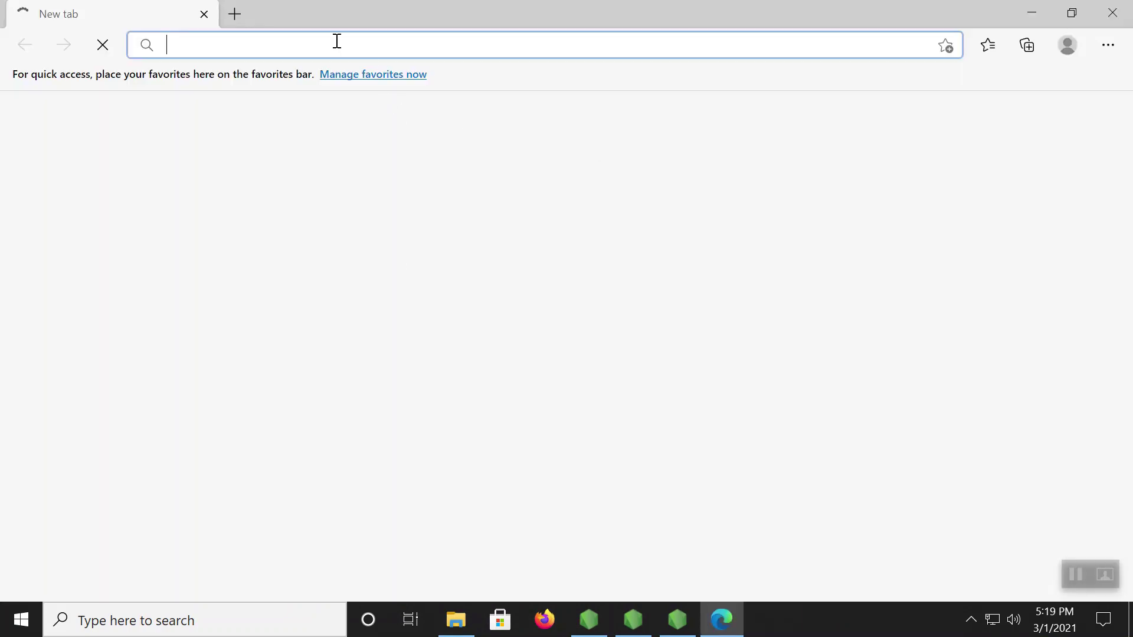
pyautogui.write('http://localhost:8265')
pyautogui.press('Return')
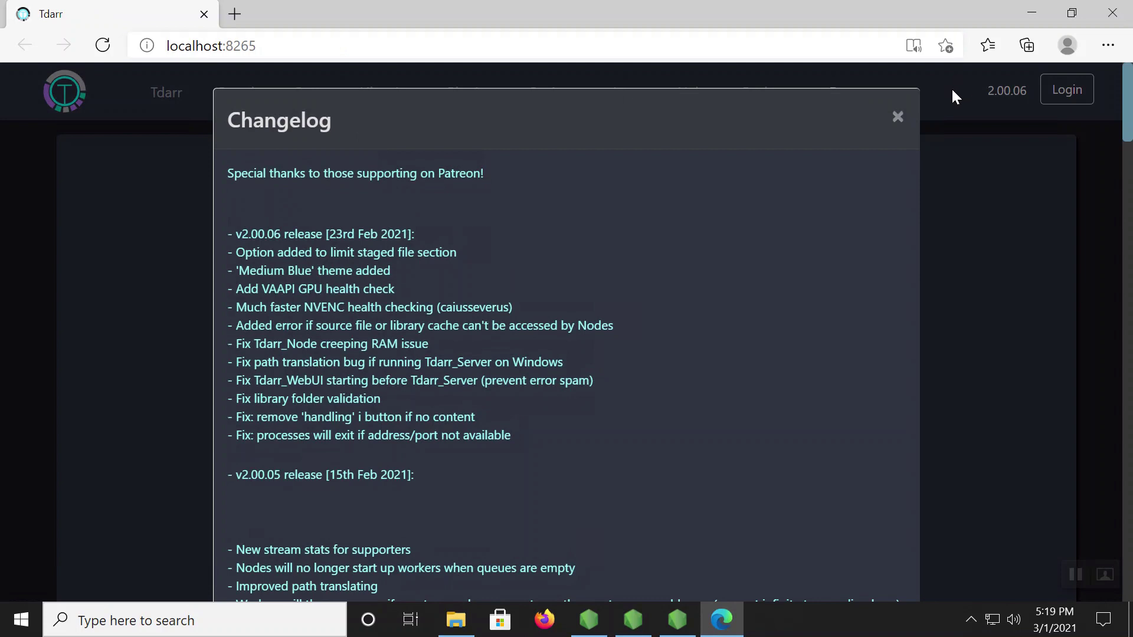
pyautogui.click(903, 119)
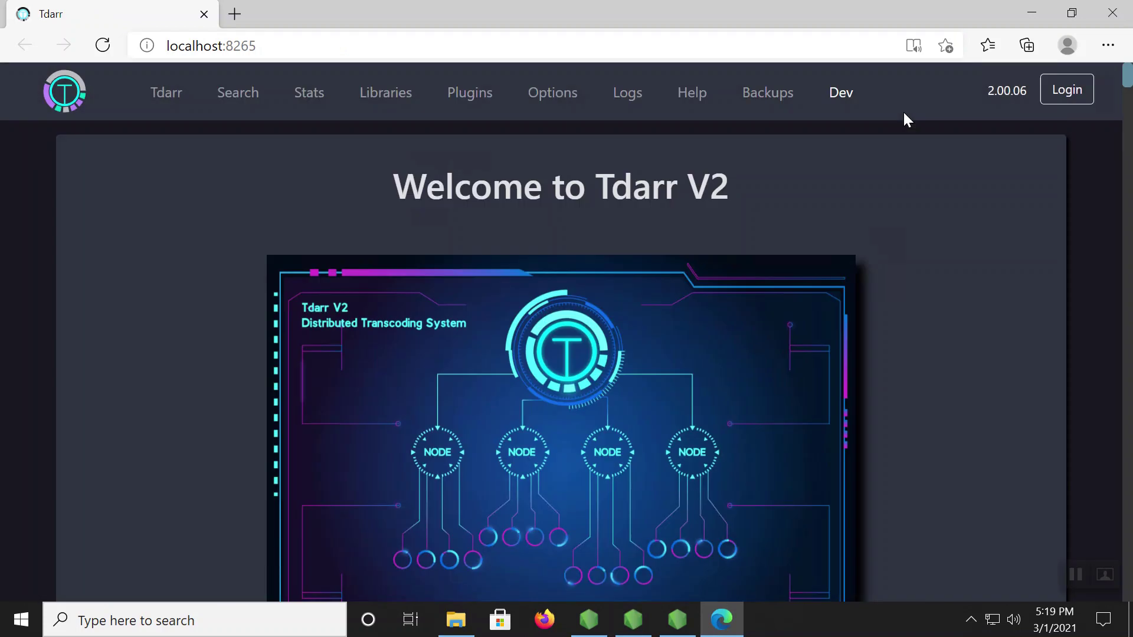
pyautogui.scroll(-20, 44, 366)
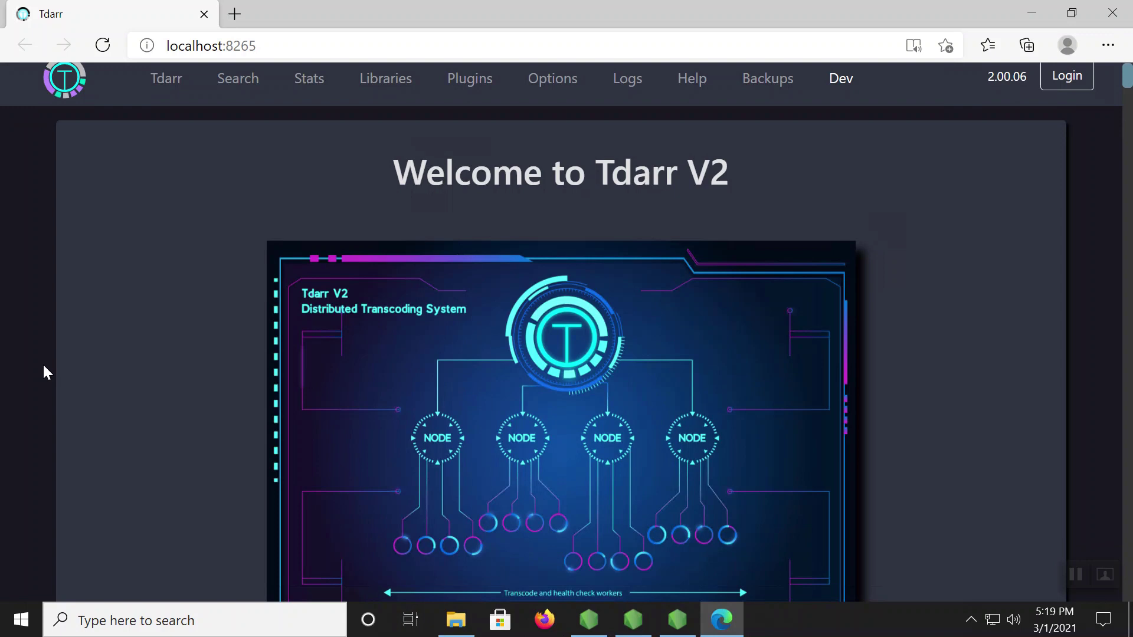
pyautogui.scroll(-20, 44, 369)
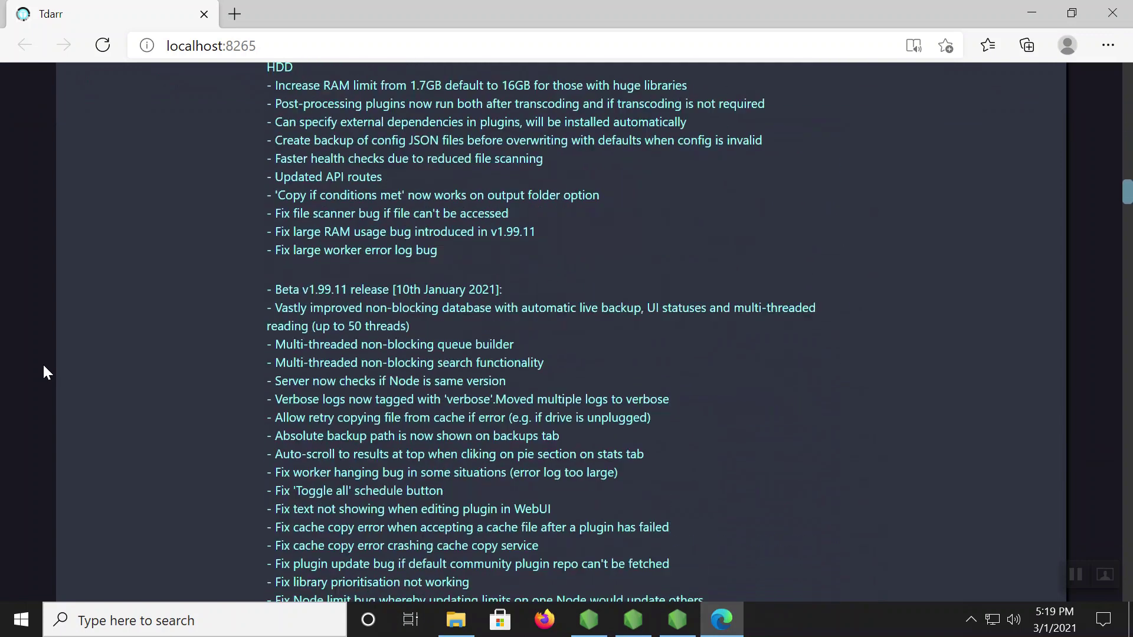
pyautogui.scroll(20, 44, 365)
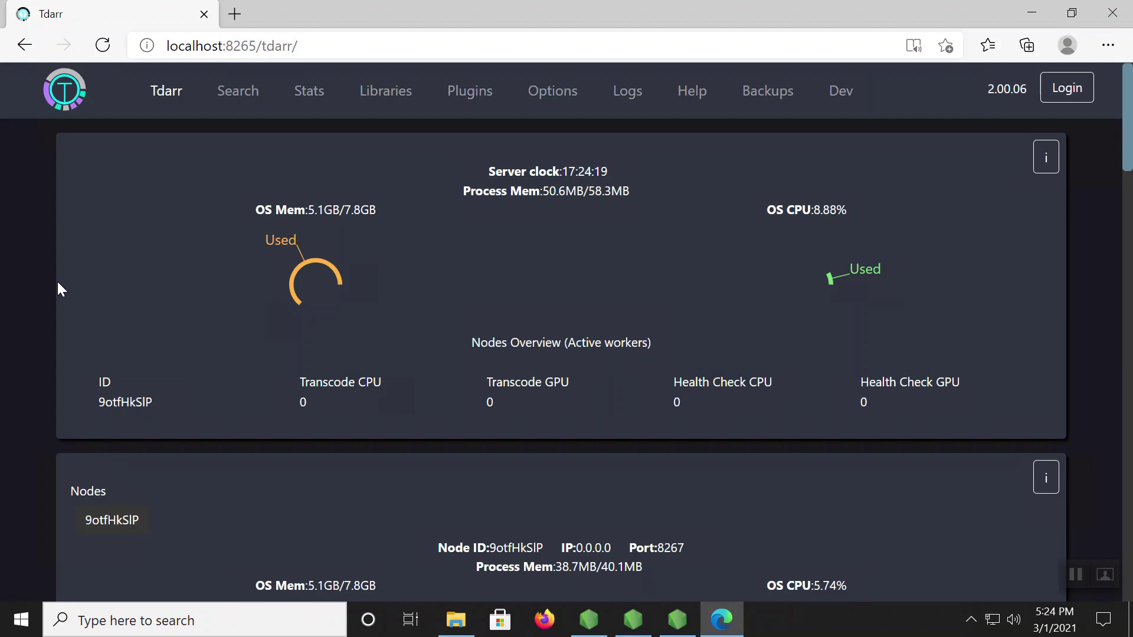
# Step: Add a new library on the Libraries page named Test and scroll to its Source settings
pyautogui.click(392, 95)
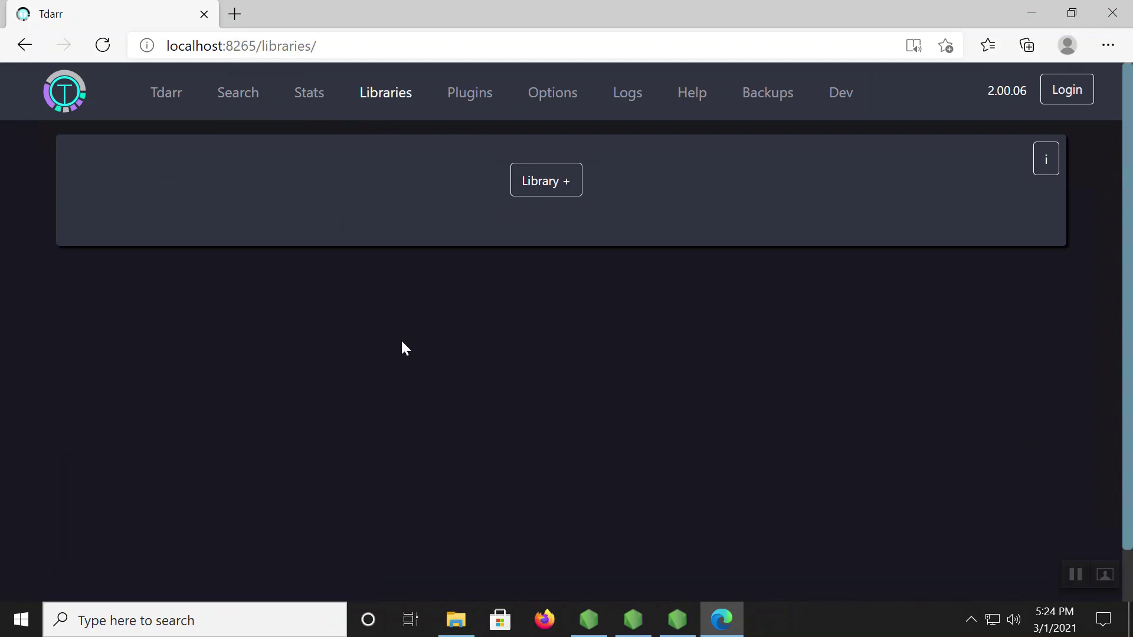
pyautogui.click(539, 185)
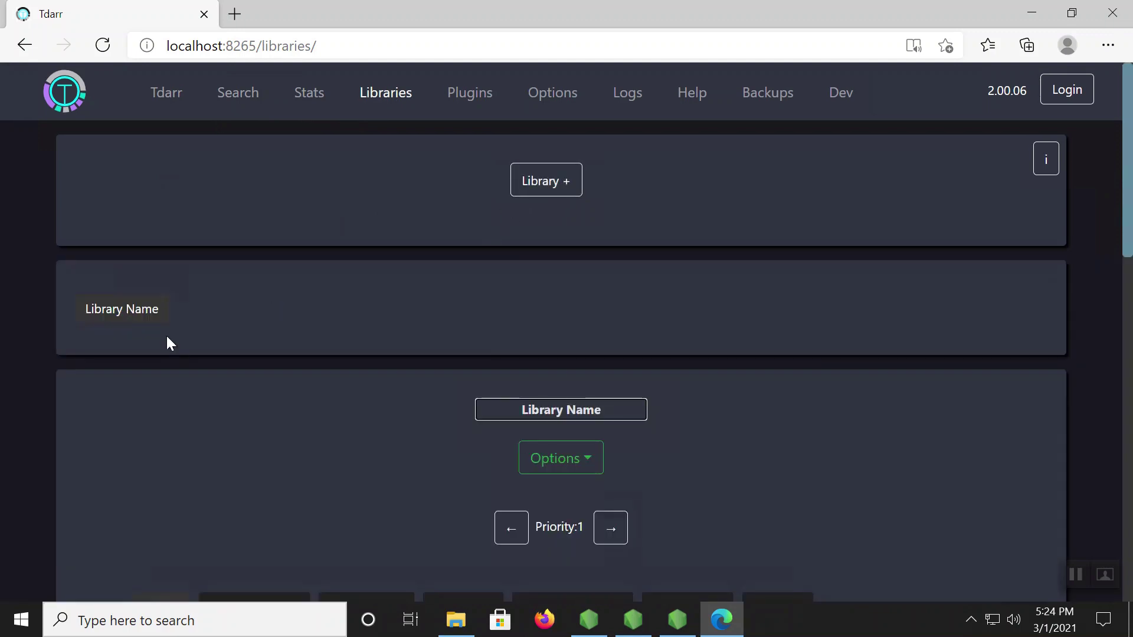
pyautogui.hotkey('ctrl', 'shift', 'Left')
pyautogui.hotkey('ctrl', 'shift', 'Left')
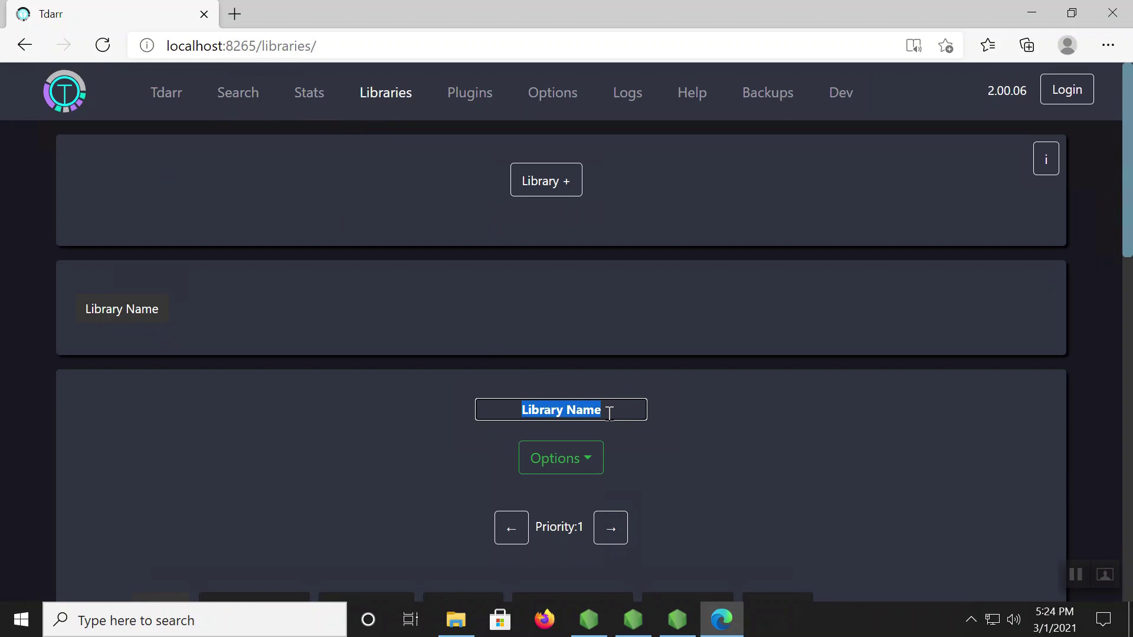
pyautogui.write('Test')
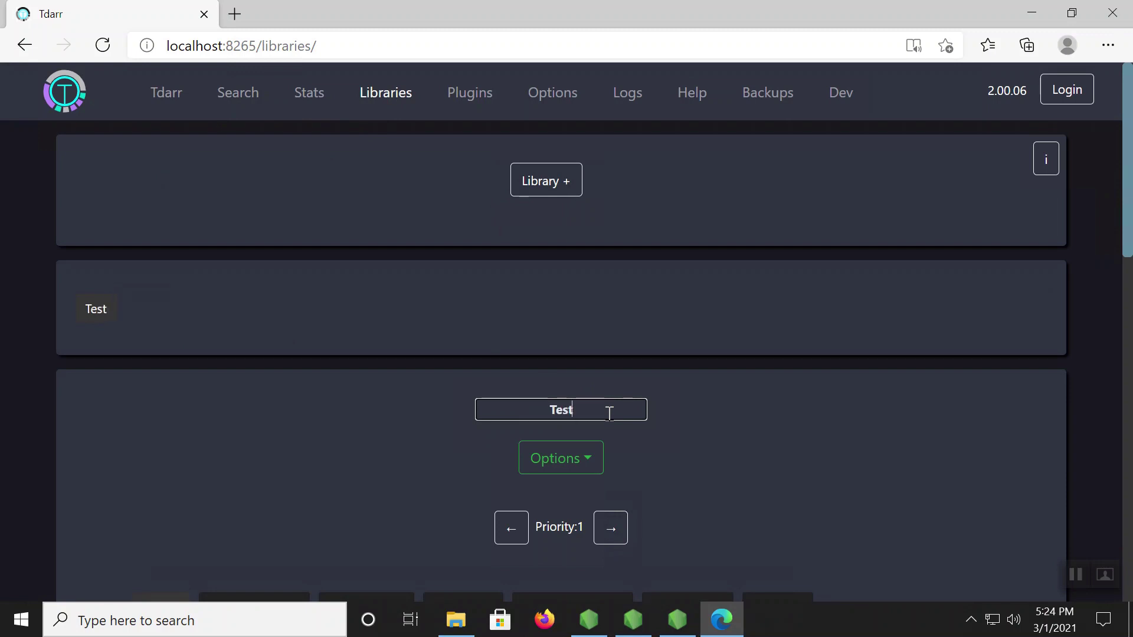
pyautogui.click(732, 413)
pyautogui.scroll(-3, 732, 413)
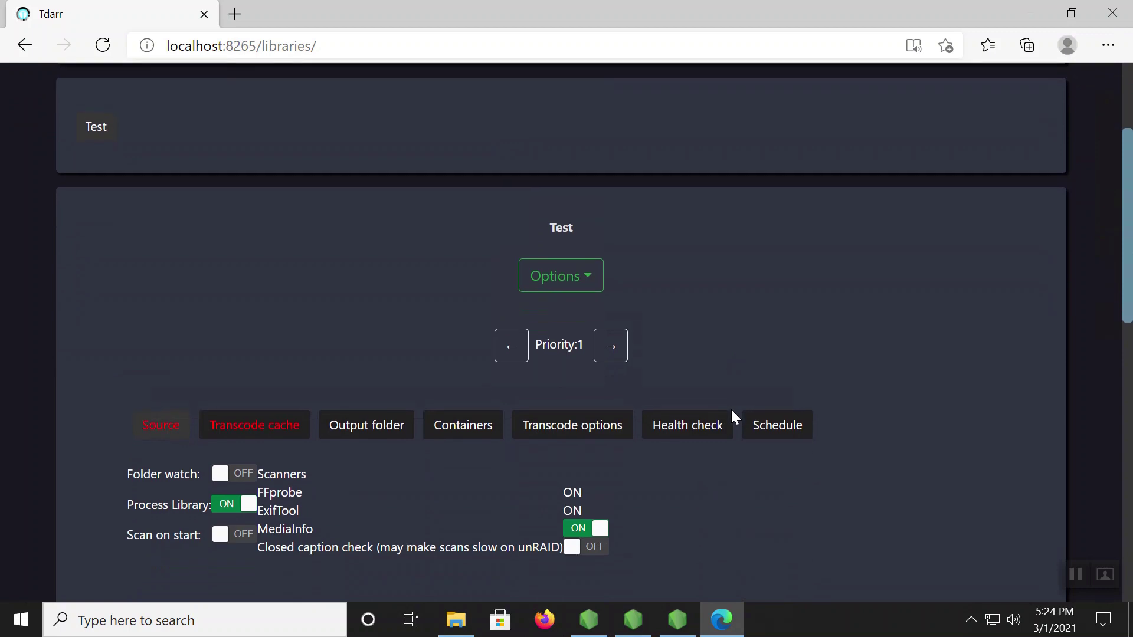
pyautogui.scroll(-3, 825, 329)
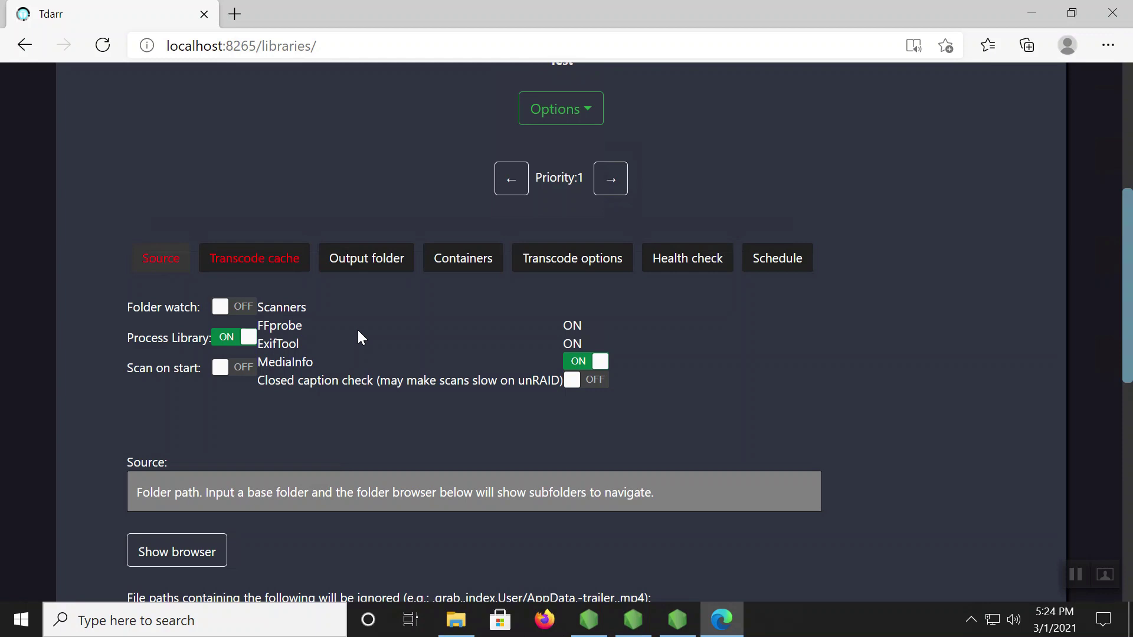
# Step: Turn on Folder watch and Scan on start, and set the source folder to E:/Test
pyautogui.click(223, 313)
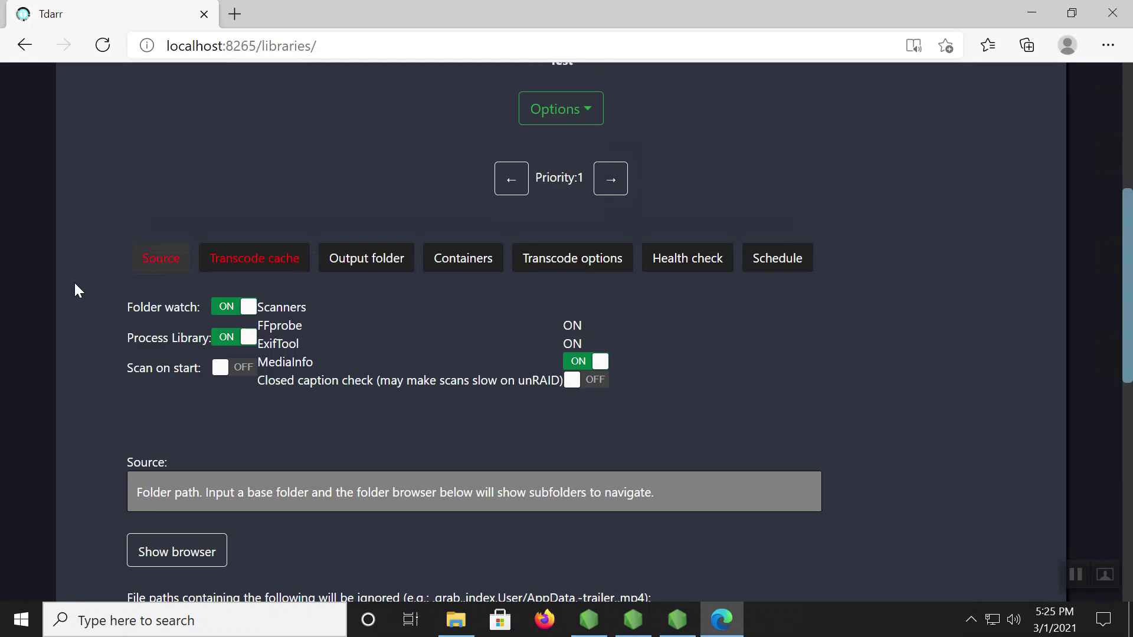
pyautogui.click(216, 368)
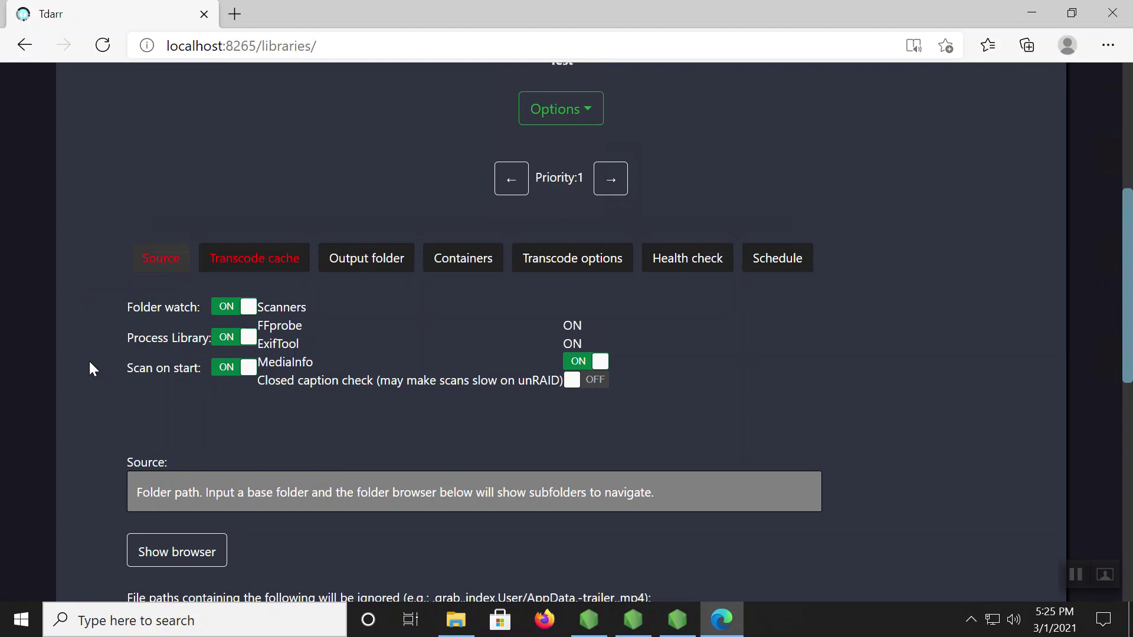
pyautogui.scroll(-2, 115, 405)
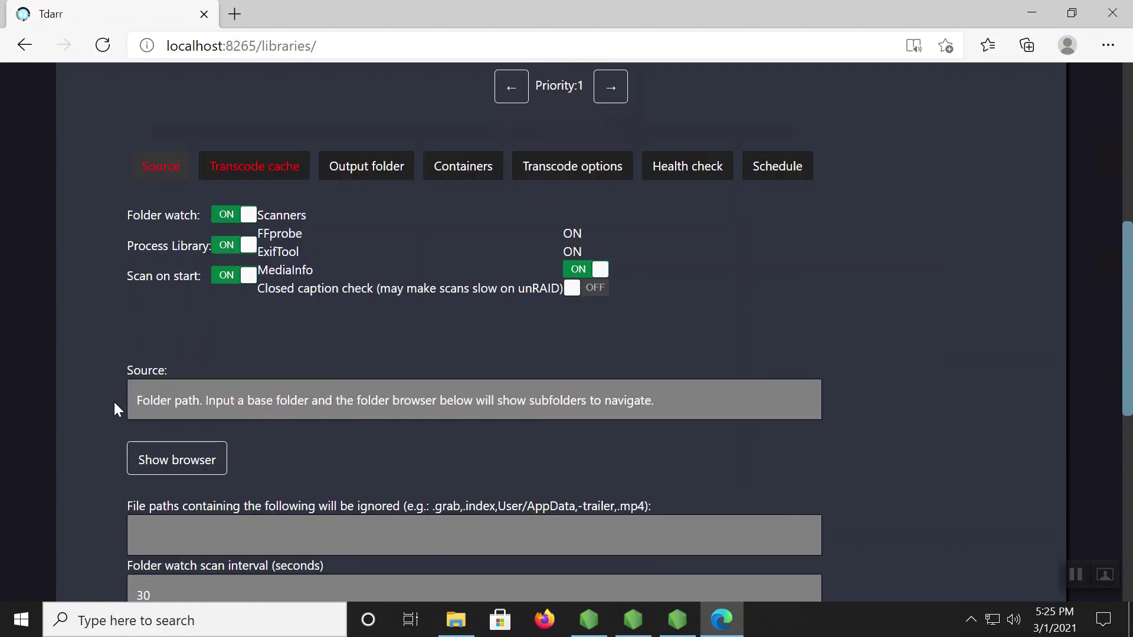
pyautogui.click(247, 406)
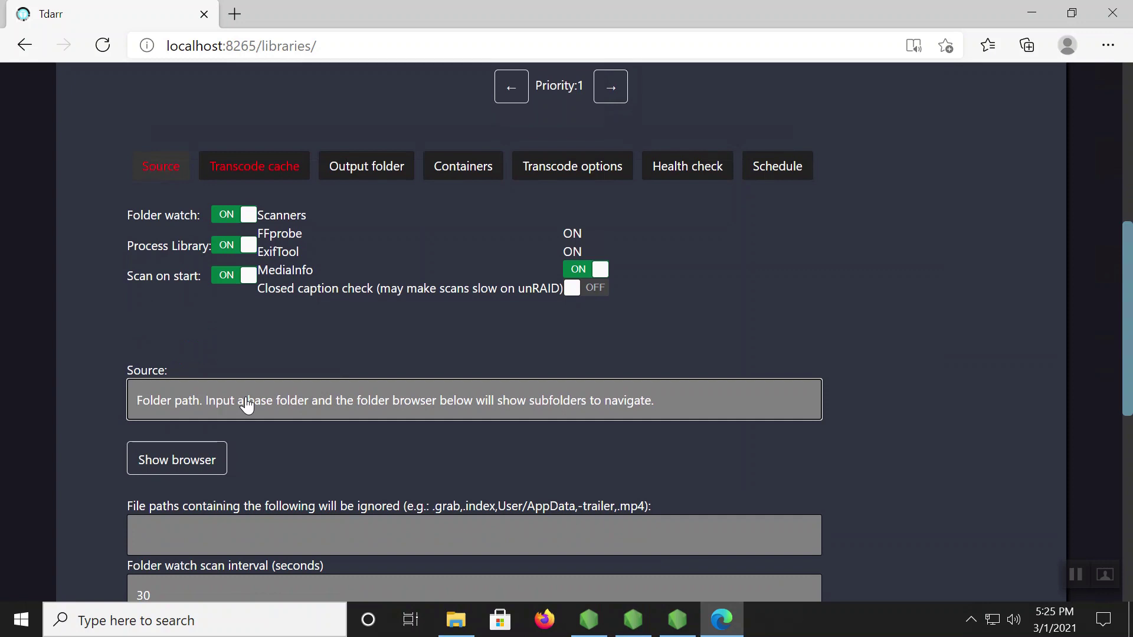
pyautogui.write('E')
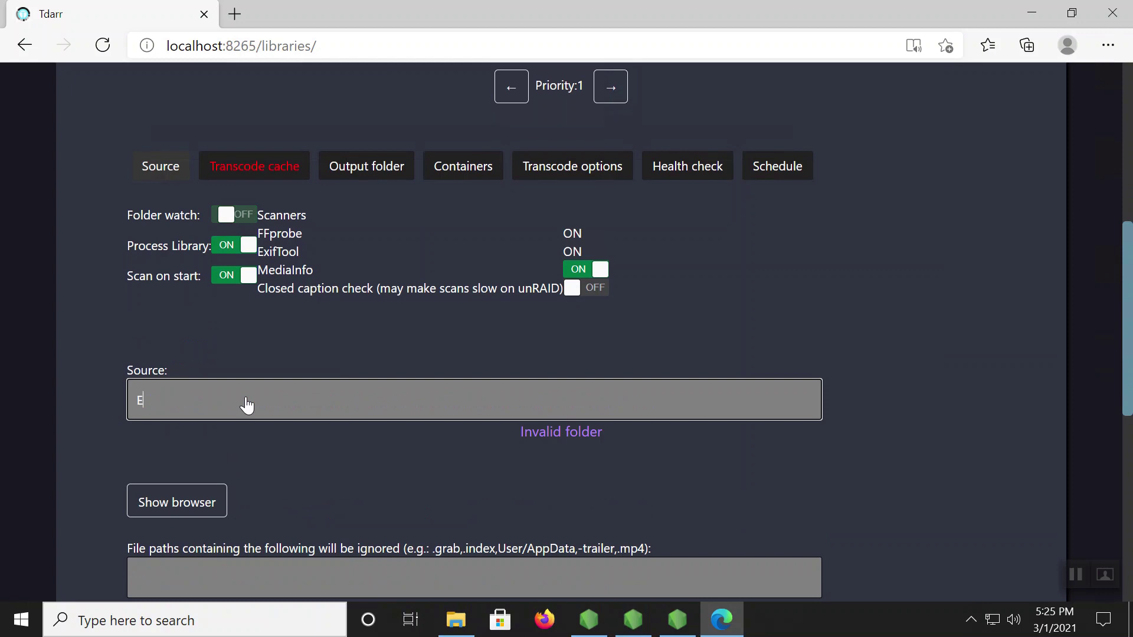
pyautogui.write(':/Test')
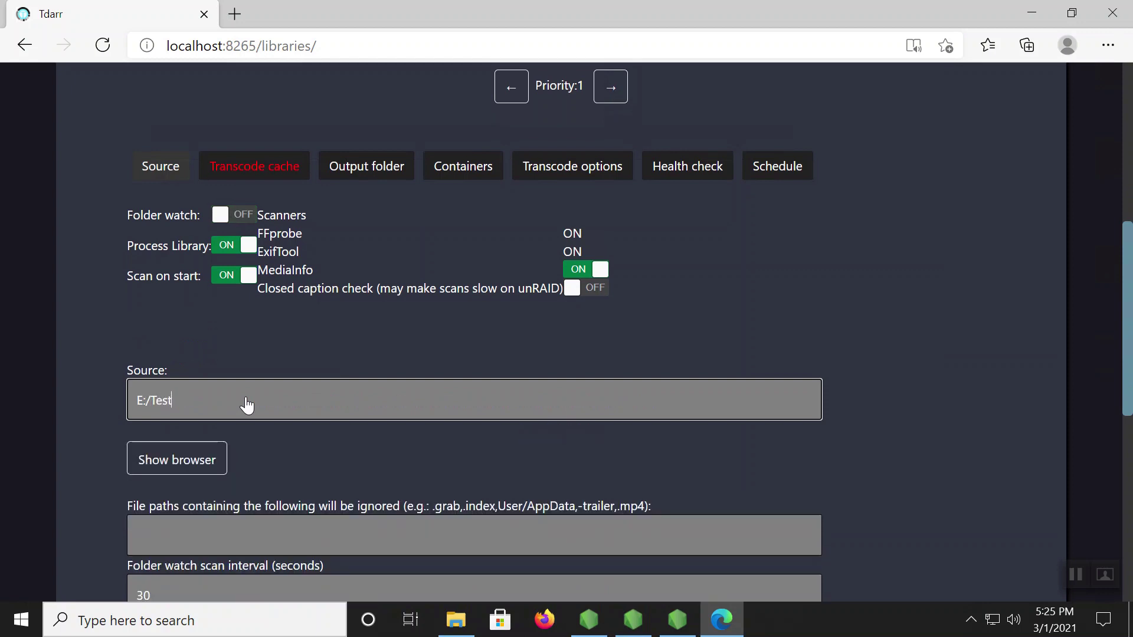
pyautogui.click(472, 468)
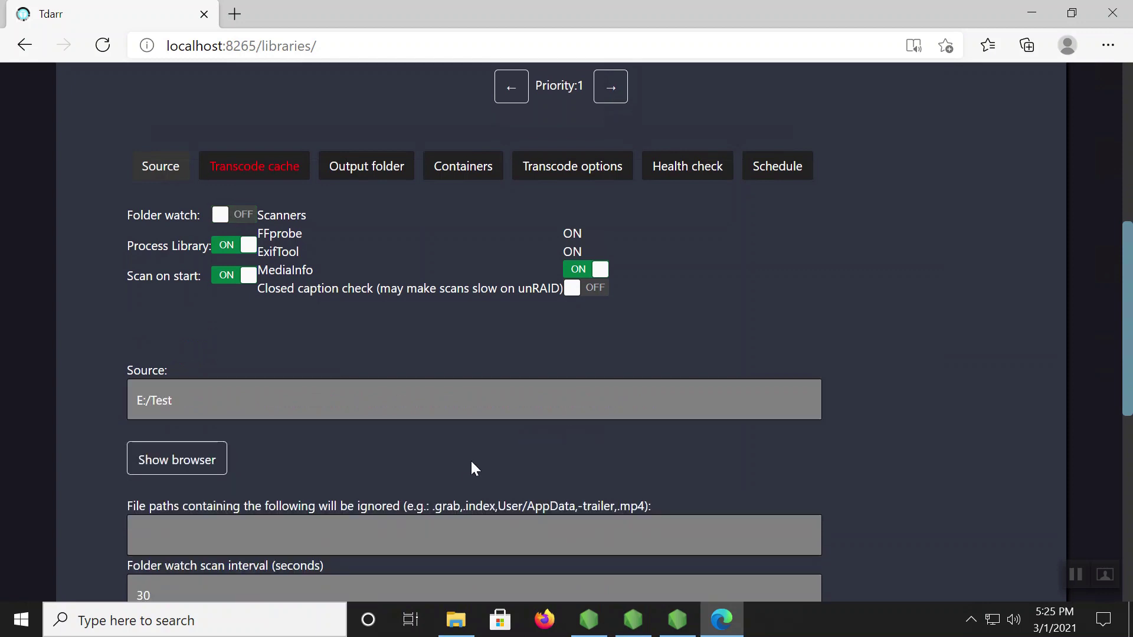
pyautogui.scroll(-2, 472, 468)
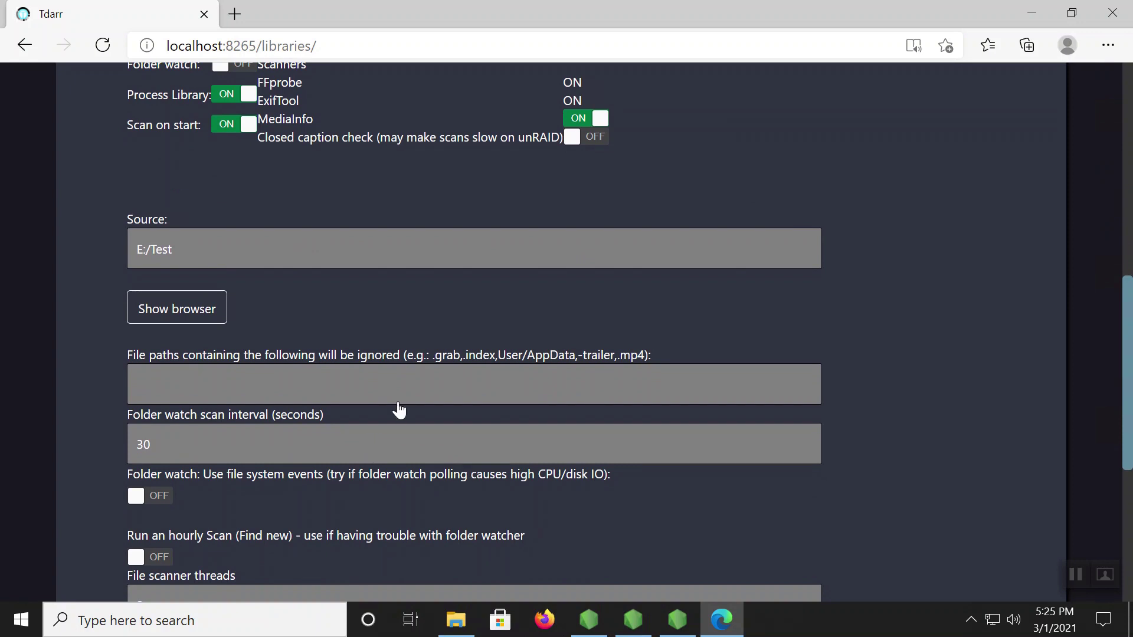
pyautogui.scroll(-3, 399, 409)
pyautogui.scroll(4, 285, 380)
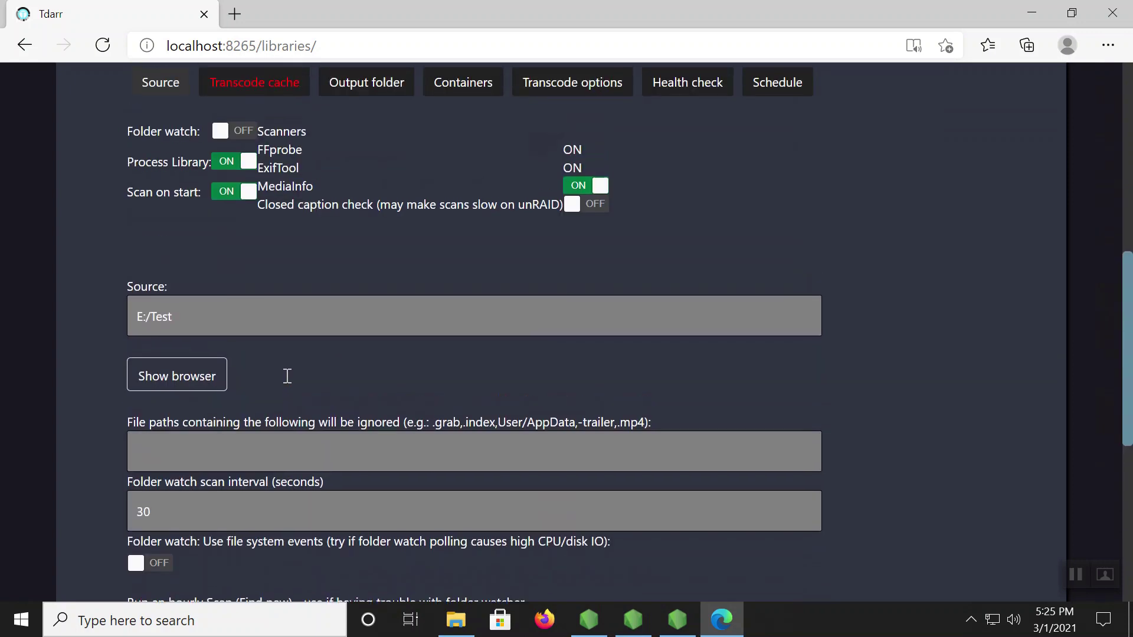
pyautogui.scroll(2, 288, 376)
# Step: Enter C:/Transcodertemp as the Test library's transcode cache folder path and confirm it
pyautogui.click(253, 217)
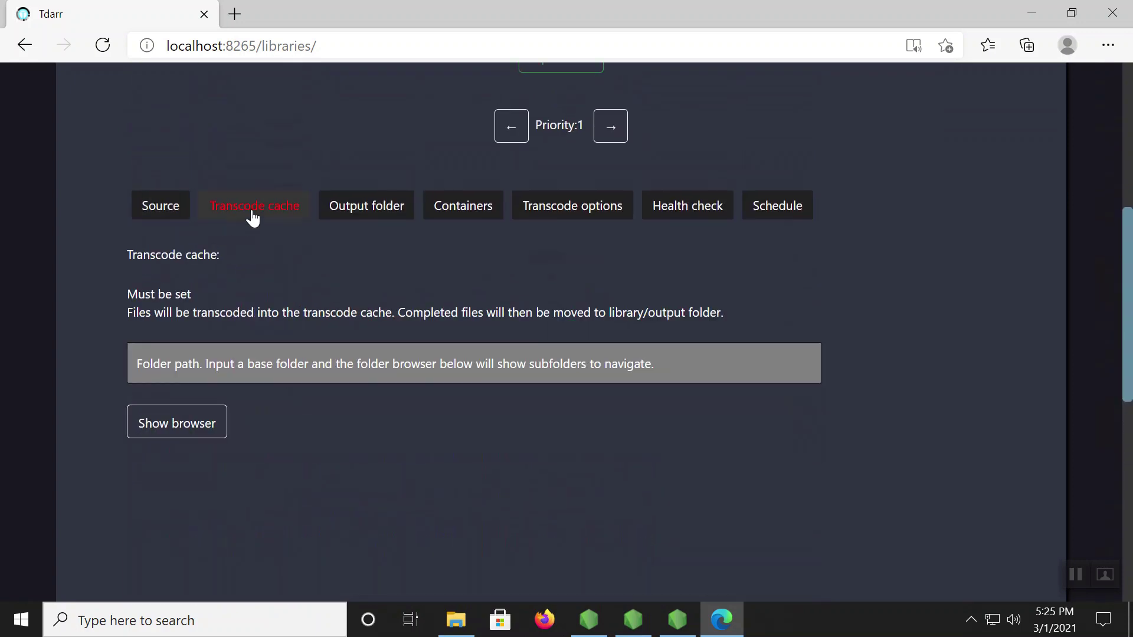
pyautogui.click(246, 377)
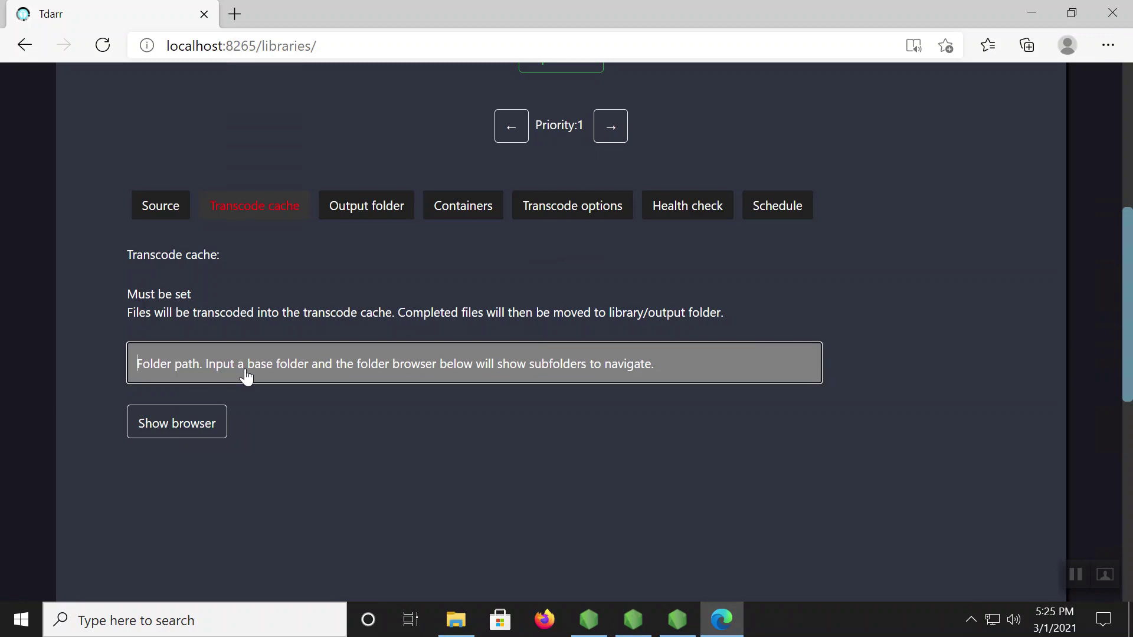
pyautogui.write('C:/Tr')
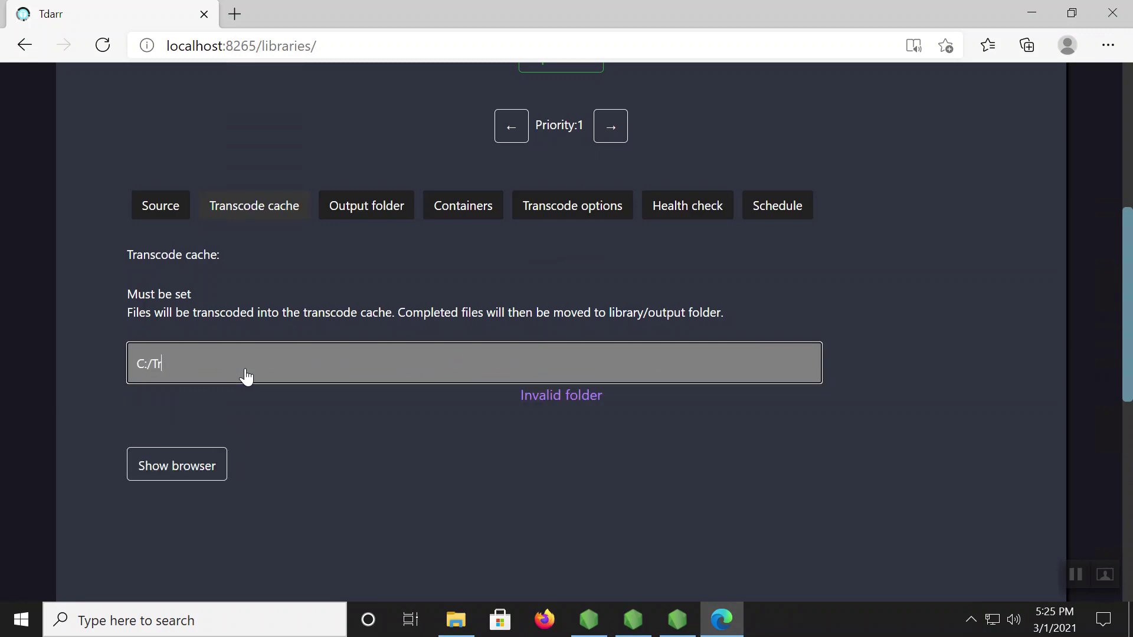
pyautogui.write('anscodetemp')
pyautogui.write('r')
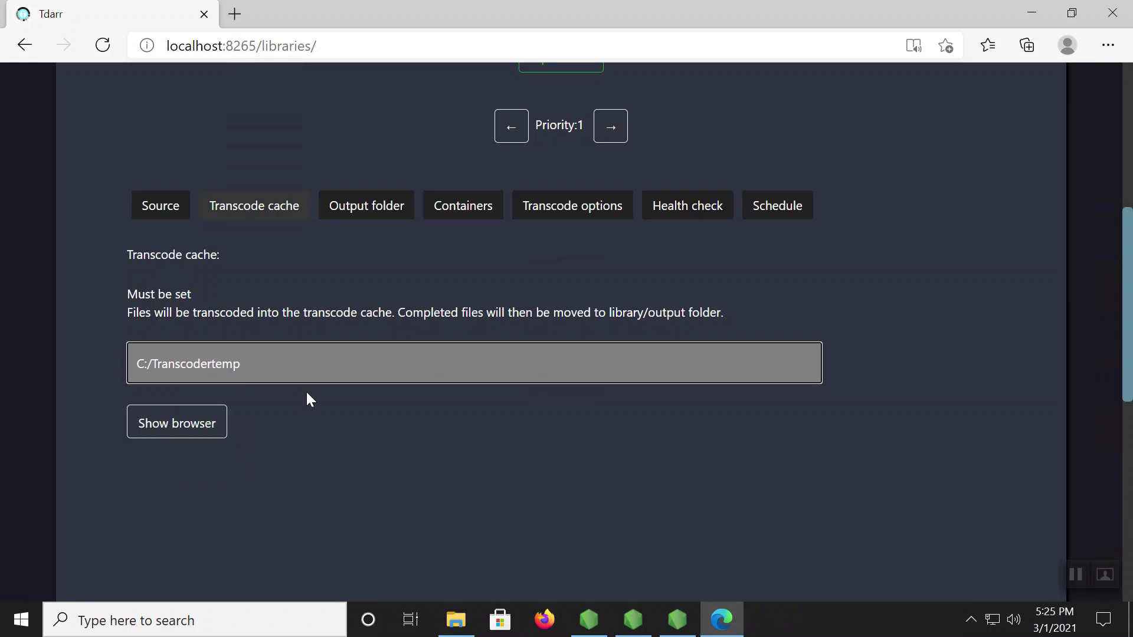
pyautogui.click(341, 405)
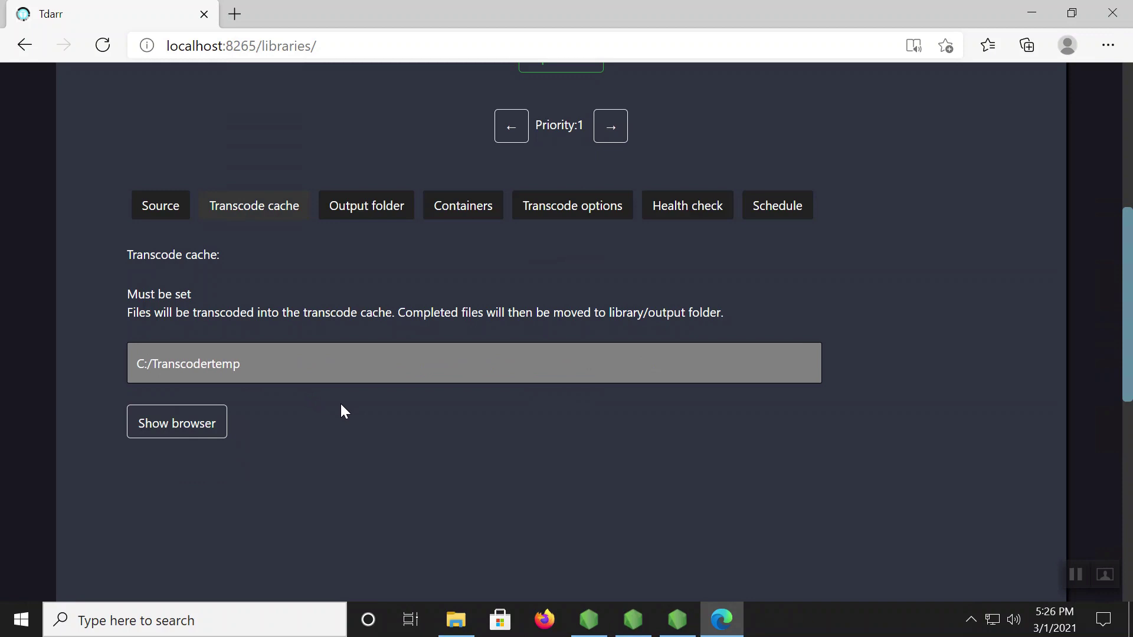
# Step: Show the Output folder settings, leaving folder-to-folder, copy-to-output and delete-source off
pyautogui.click(352, 215)
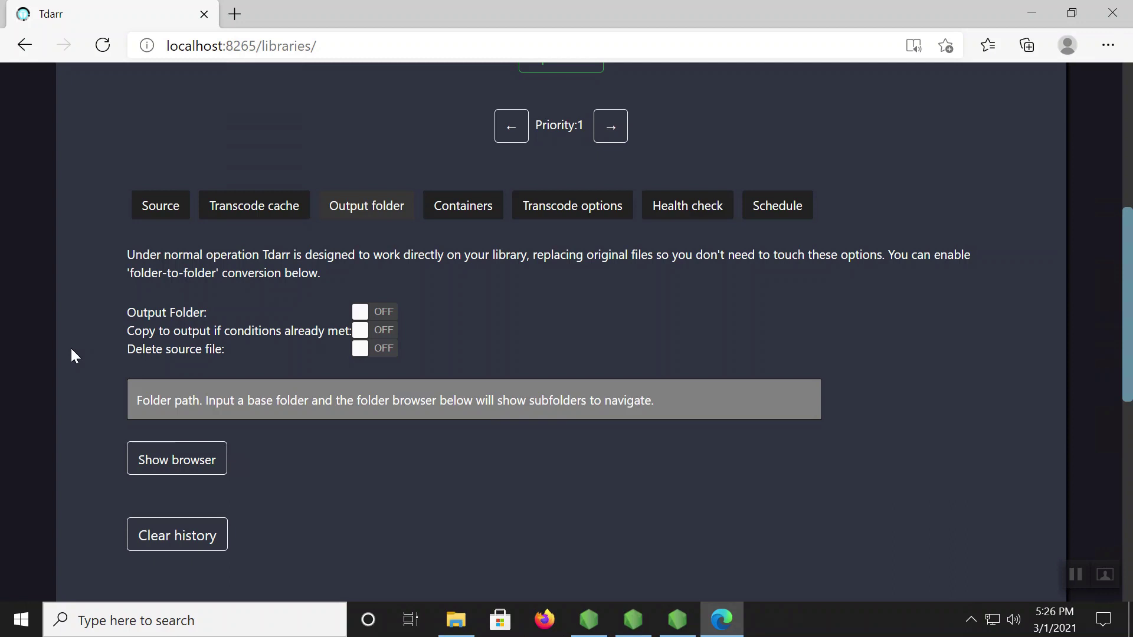
# Step: Show the Containers settings listing mkv, mp4, mov, avi, m2ts, ts and other scanned types
pyautogui.click(463, 210)
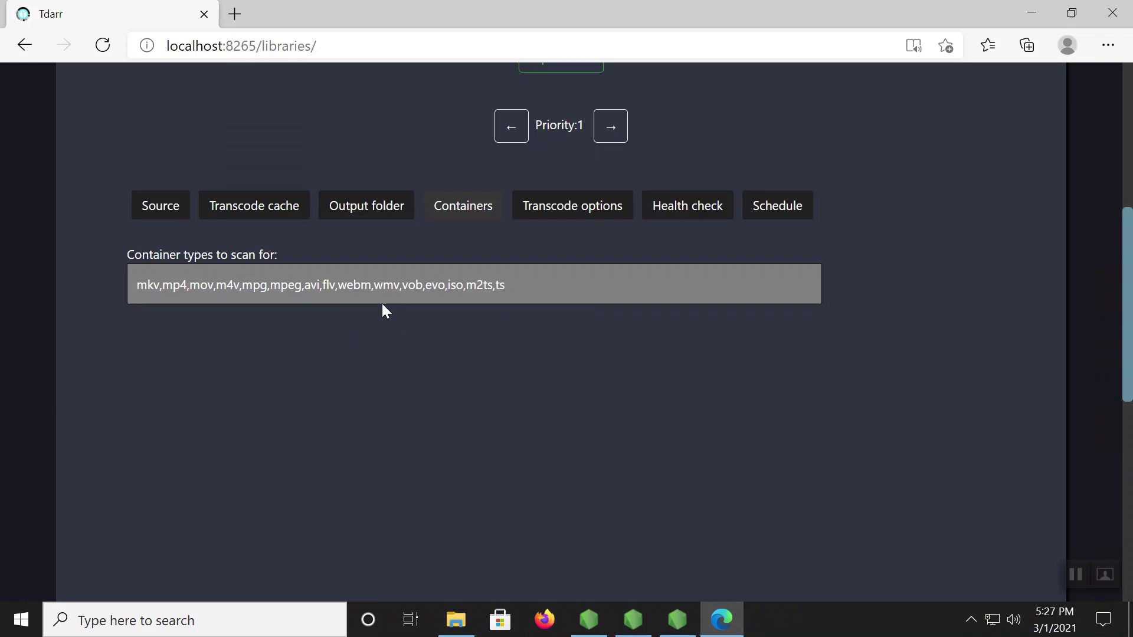
# Step: Open the Transcode options and scroll through the library's plugin stack table
pyautogui.click(577, 215)
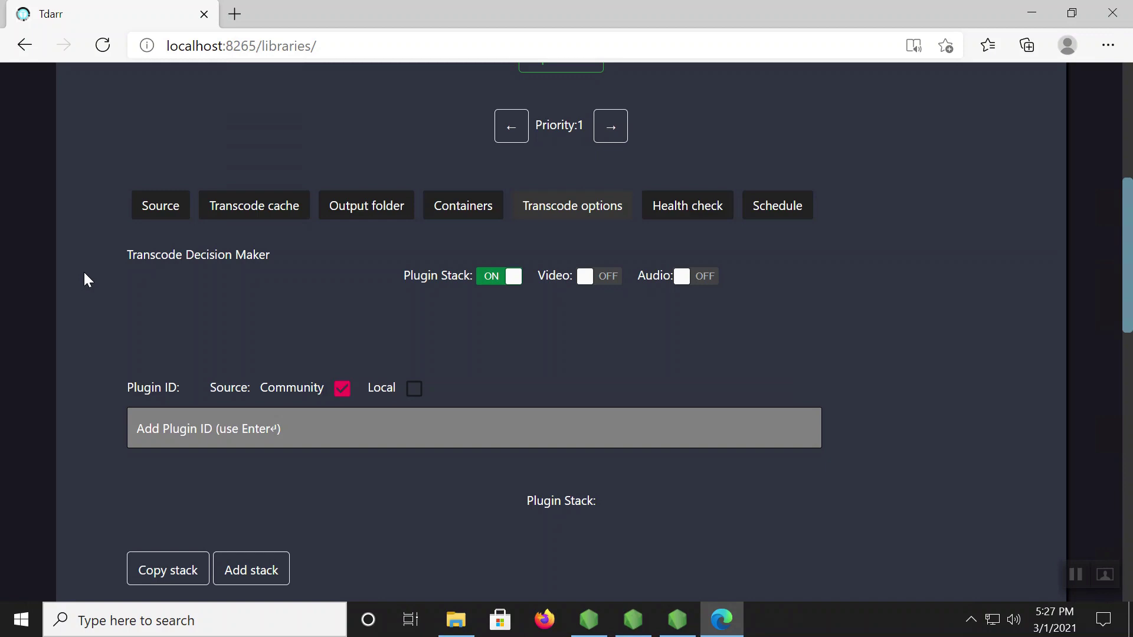
pyautogui.scroll(2, 84, 273)
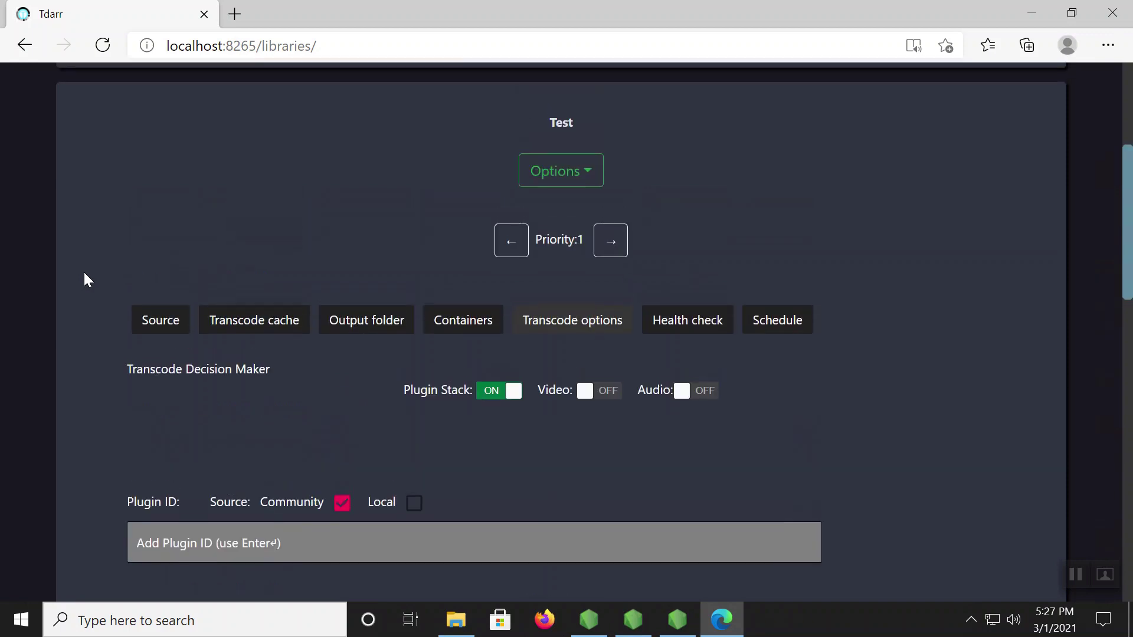
pyautogui.scroll(-5, 85, 273)
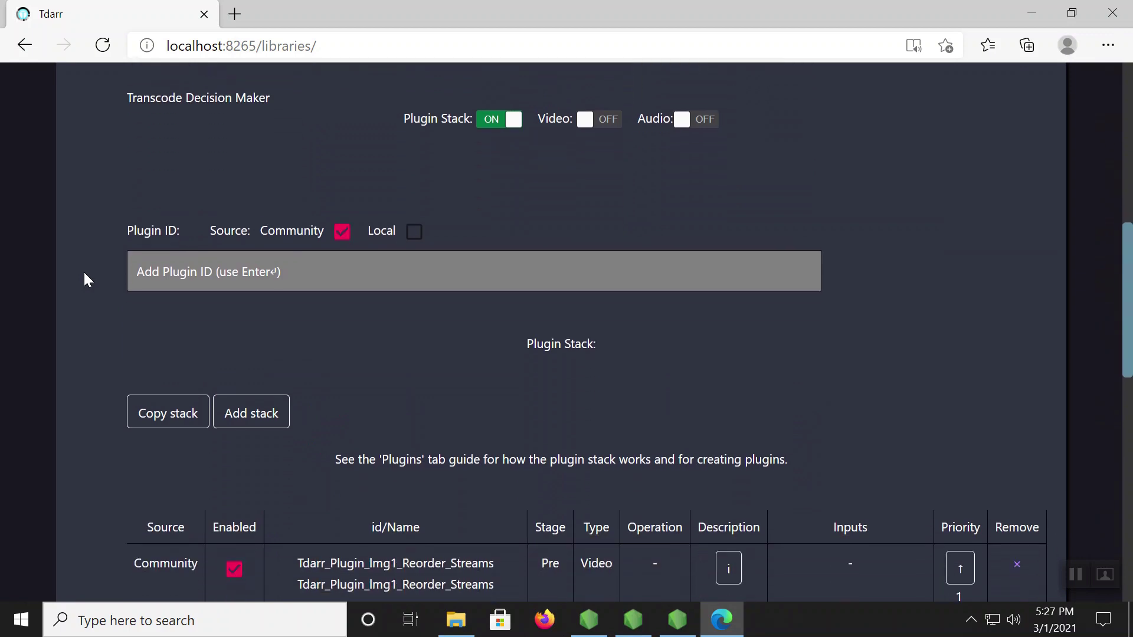
pyautogui.scroll(-2, 84, 273)
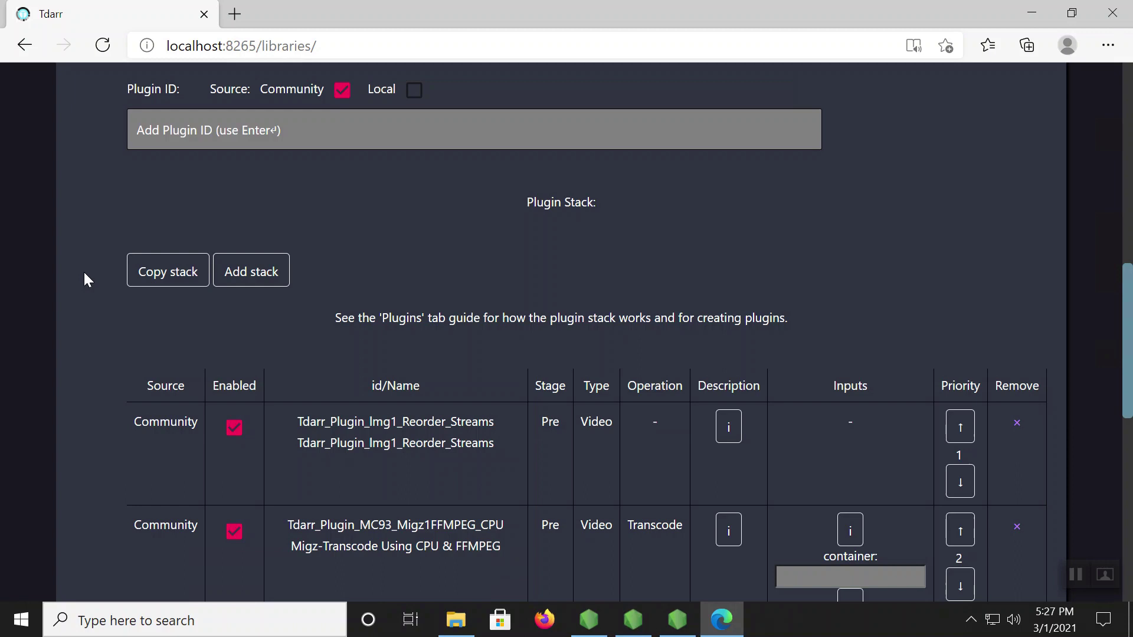
pyautogui.scroll(-3, 85, 273)
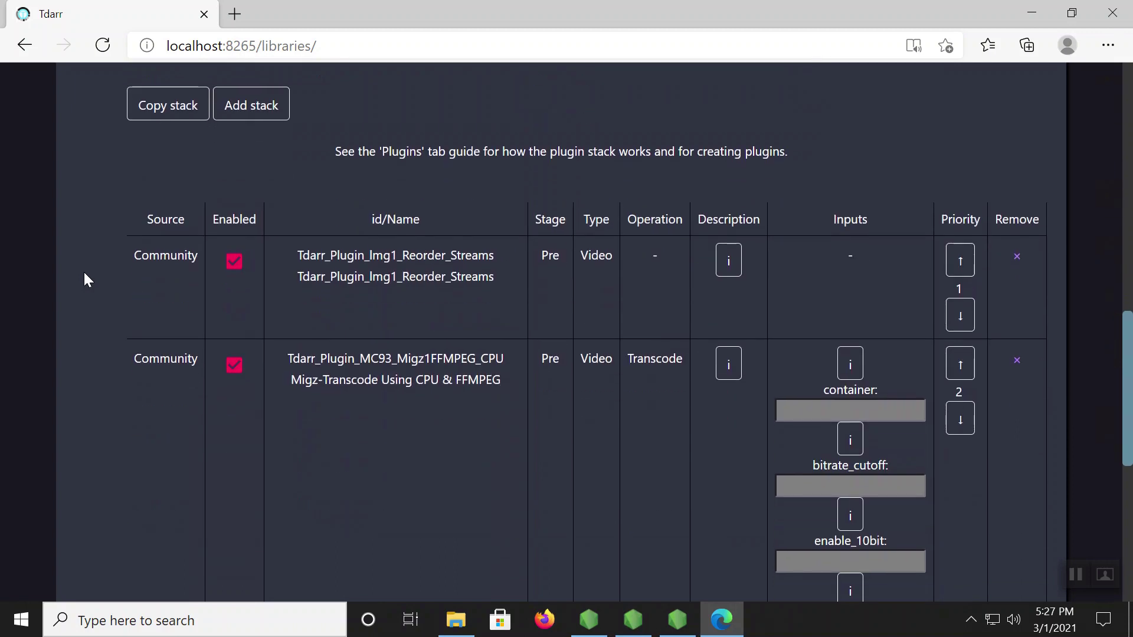
pyautogui.scroll(5, 84, 274)
pyautogui.scroll(3, 84, 274)
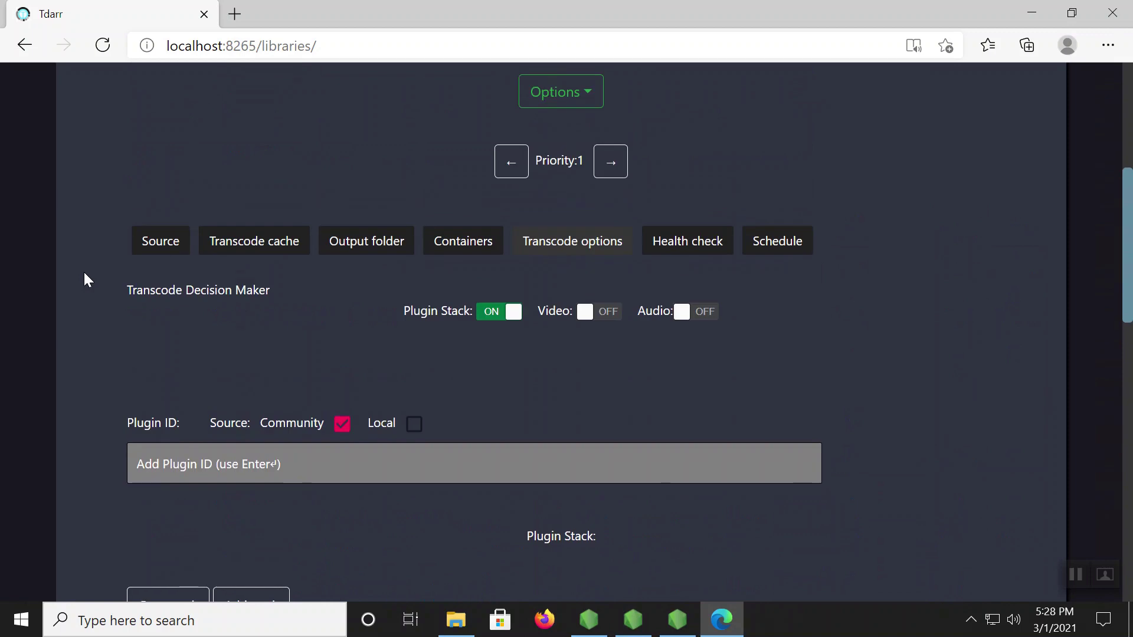
pyautogui.scroll(-6, 84, 275)
pyautogui.scroll(-1, 84, 274)
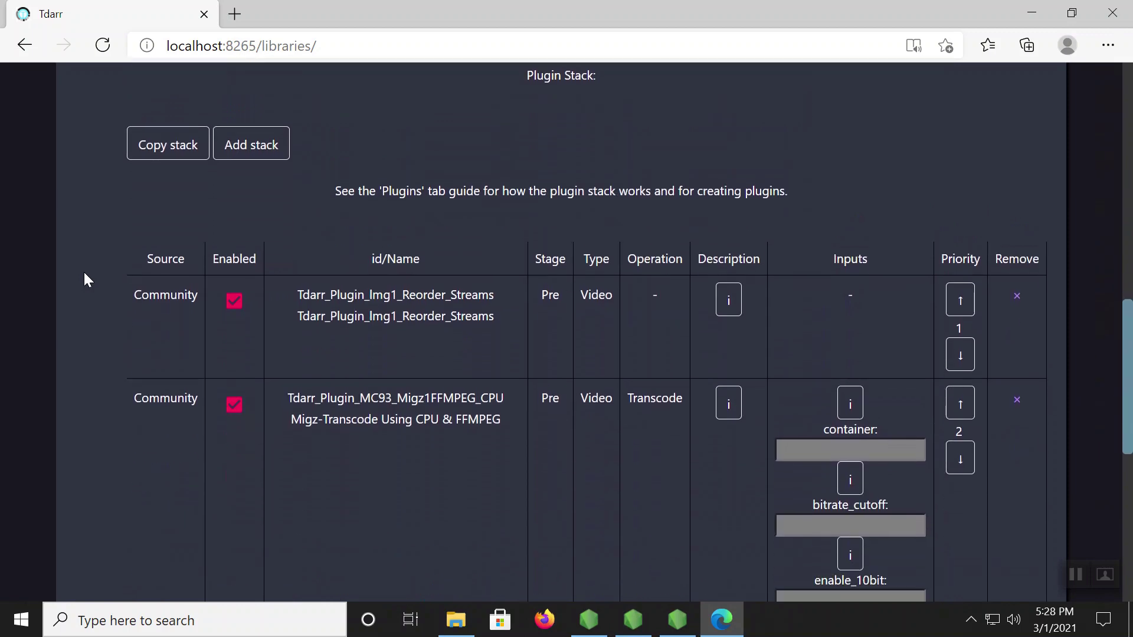
pyautogui.scroll(-2, 84, 274)
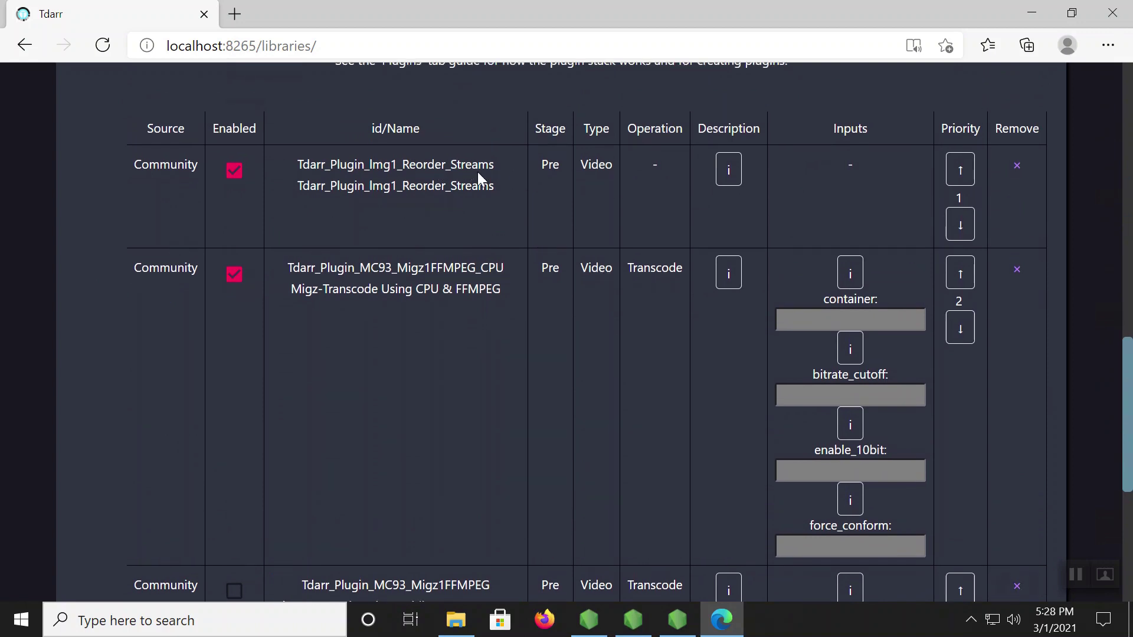
# Step: Read the first plugin's description, then disable the second plugin in the stack
pyautogui.click(730, 175)
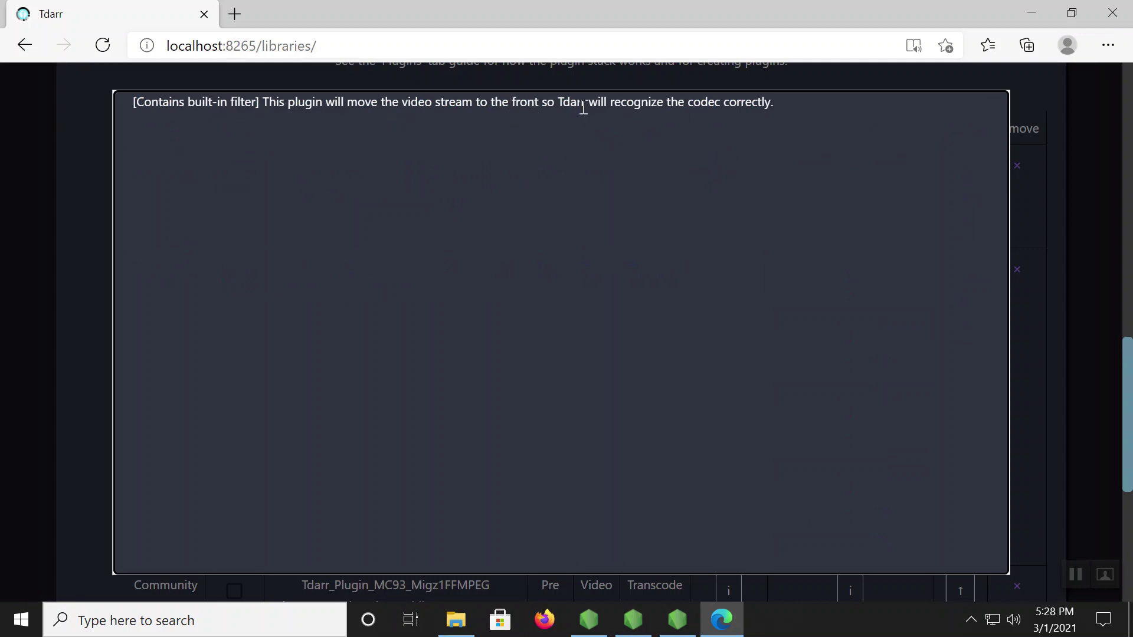
pyautogui.click(48, 167)
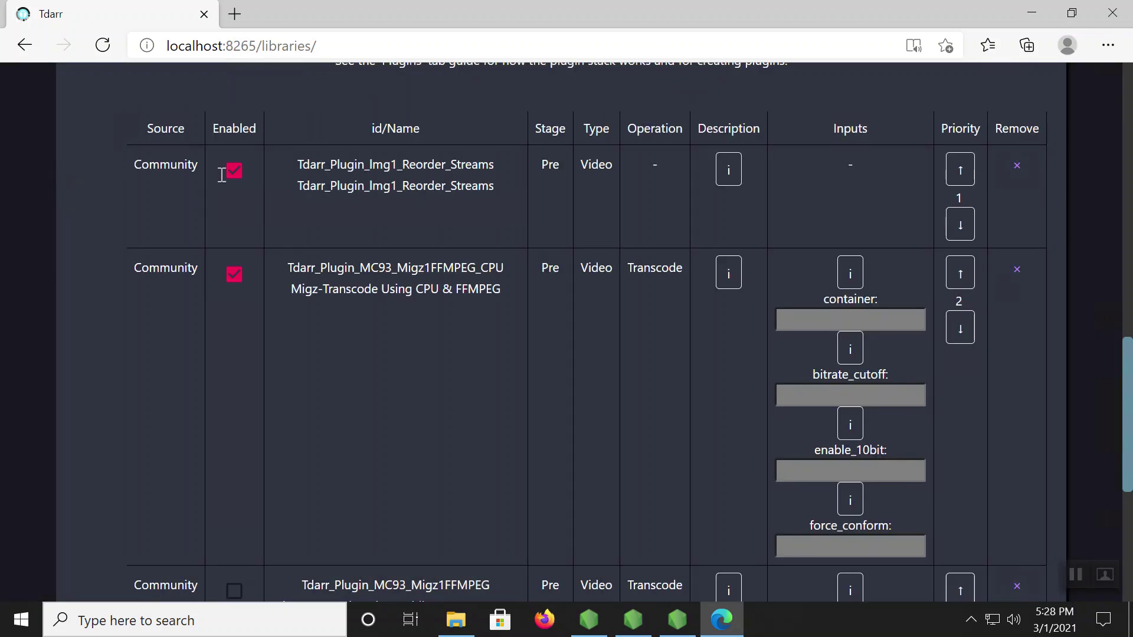
pyautogui.click(235, 275)
pyautogui.scroll(-4, 389, 373)
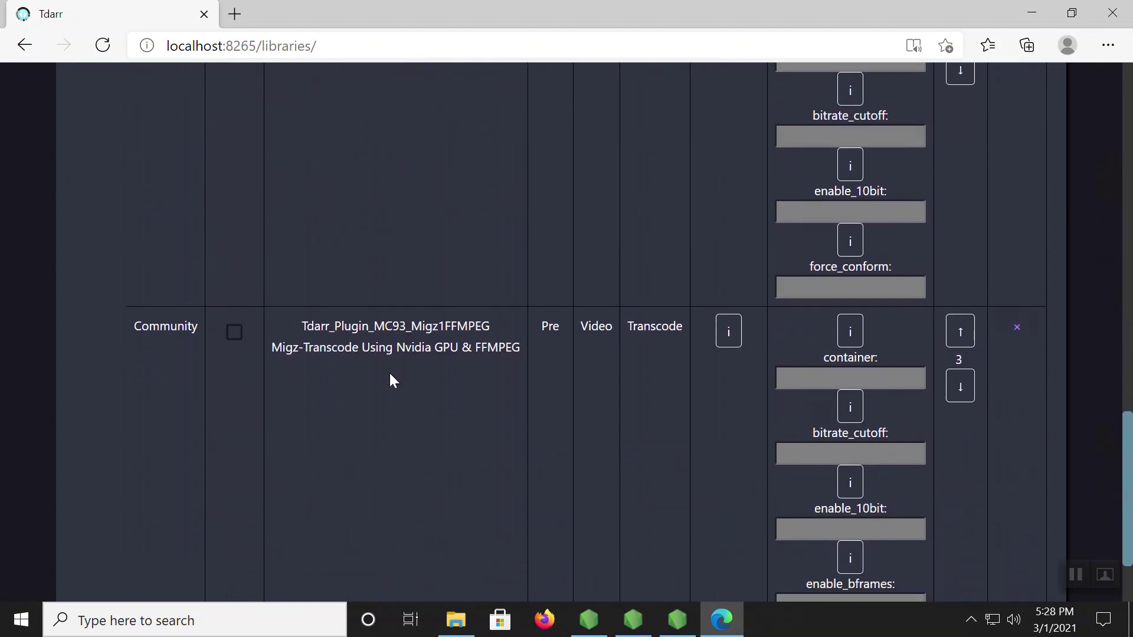
pyautogui.scroll(-2, 269, 304)
pyautogui.scroll(2, 324, 363)
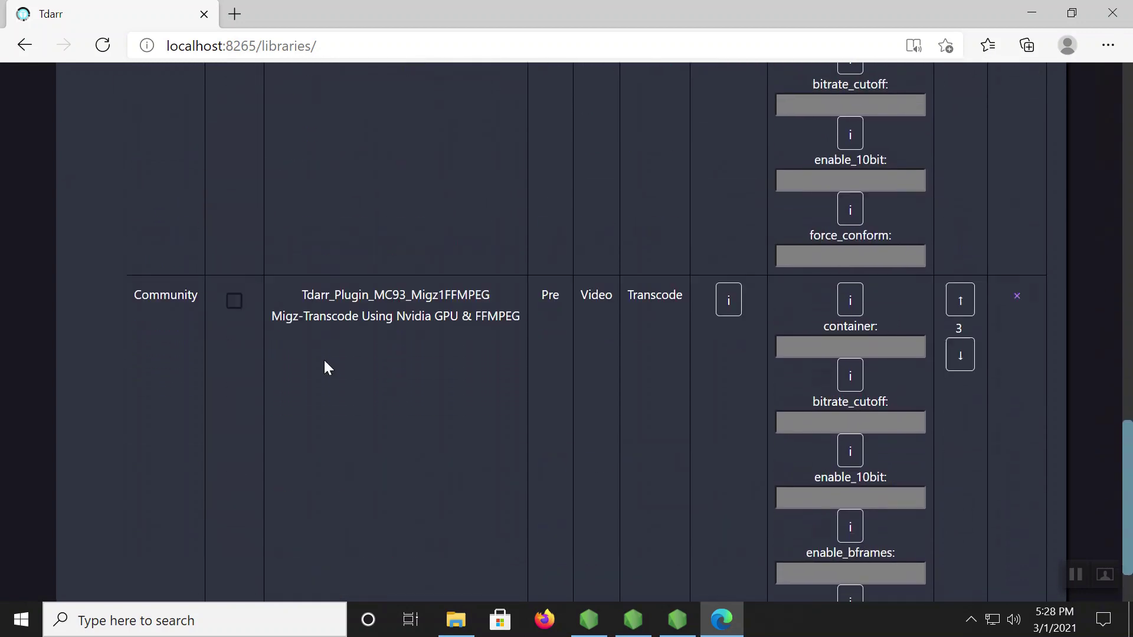
pyautogui.scroll(2, 326, 366)
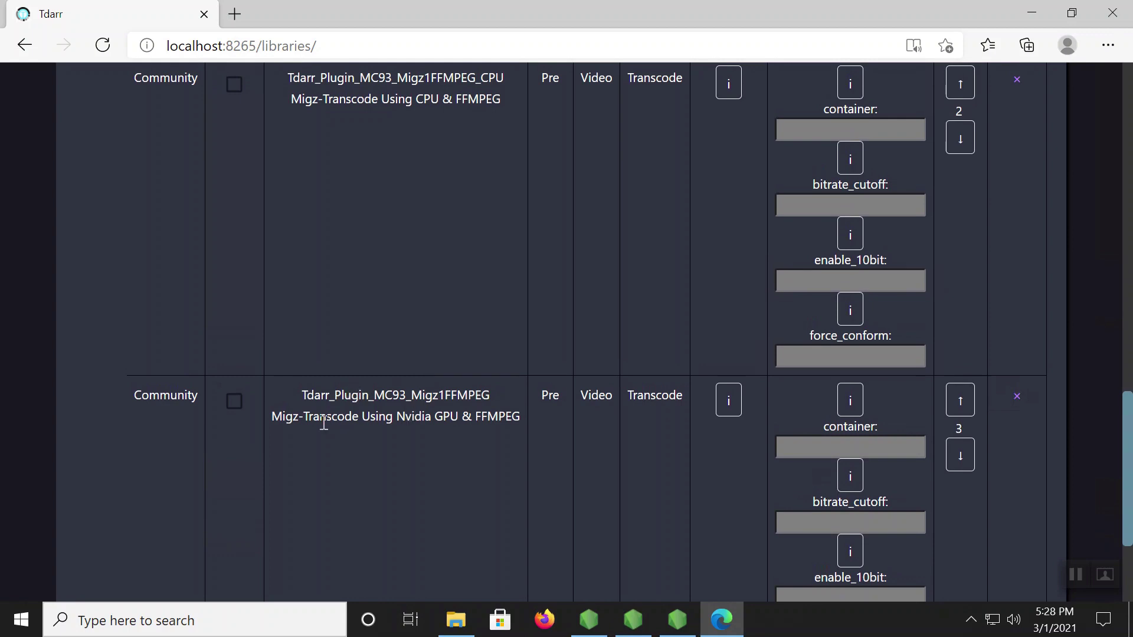
pyautogui.scroll(8, 728, 401)
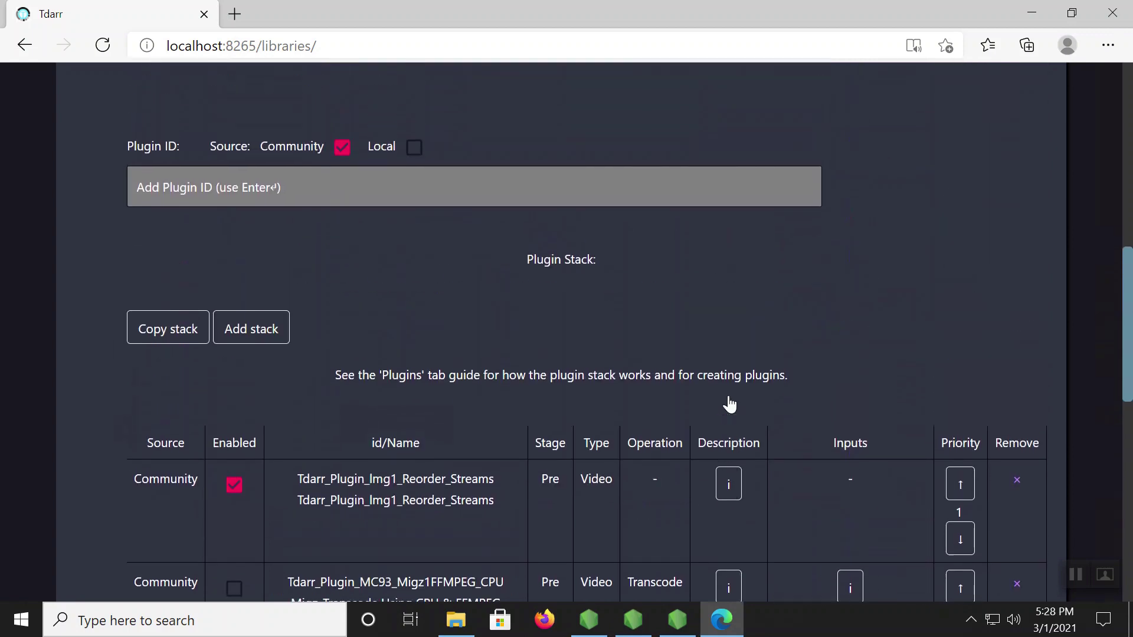
pyautogui.scroll(-2, 729, 403)
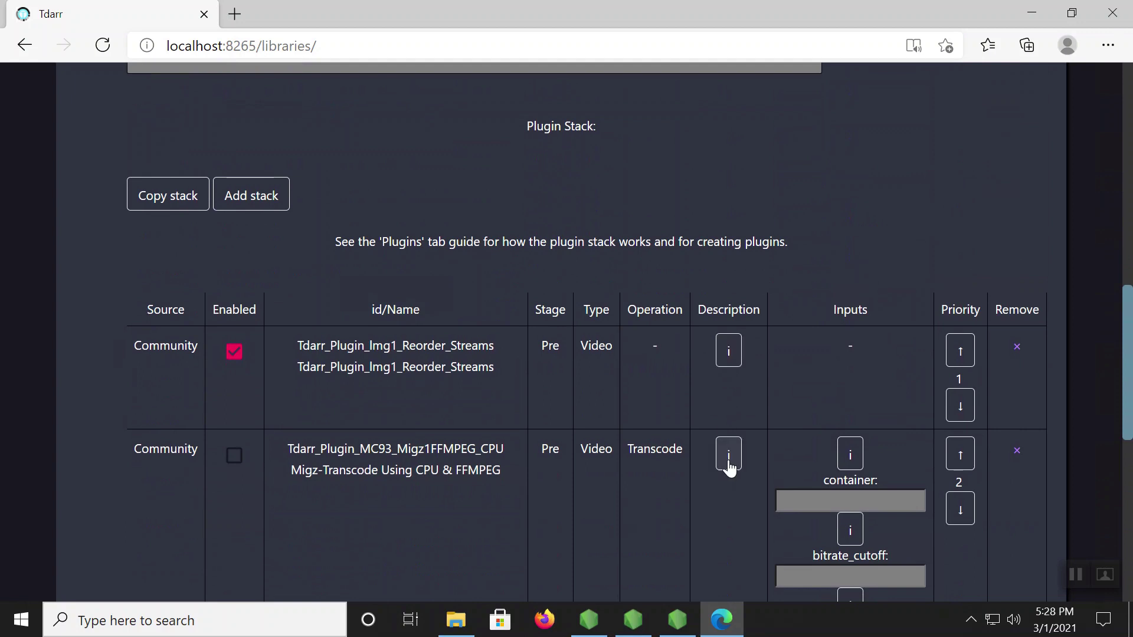
pyautogui.scroll(-7, 730, 454)
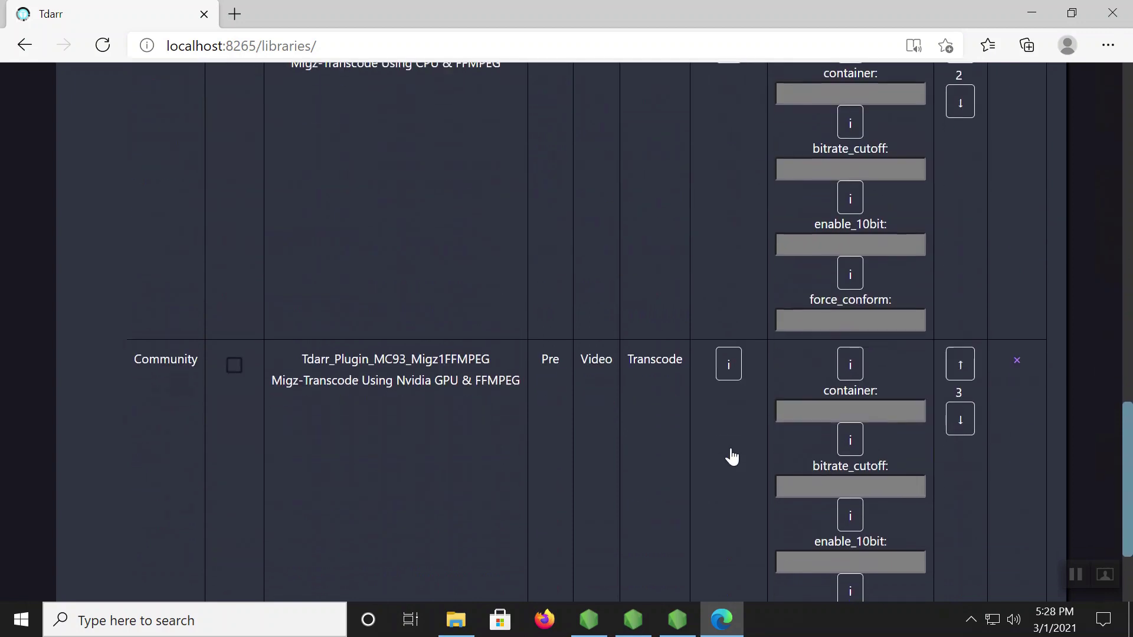
pyautogui.click(730, 364)
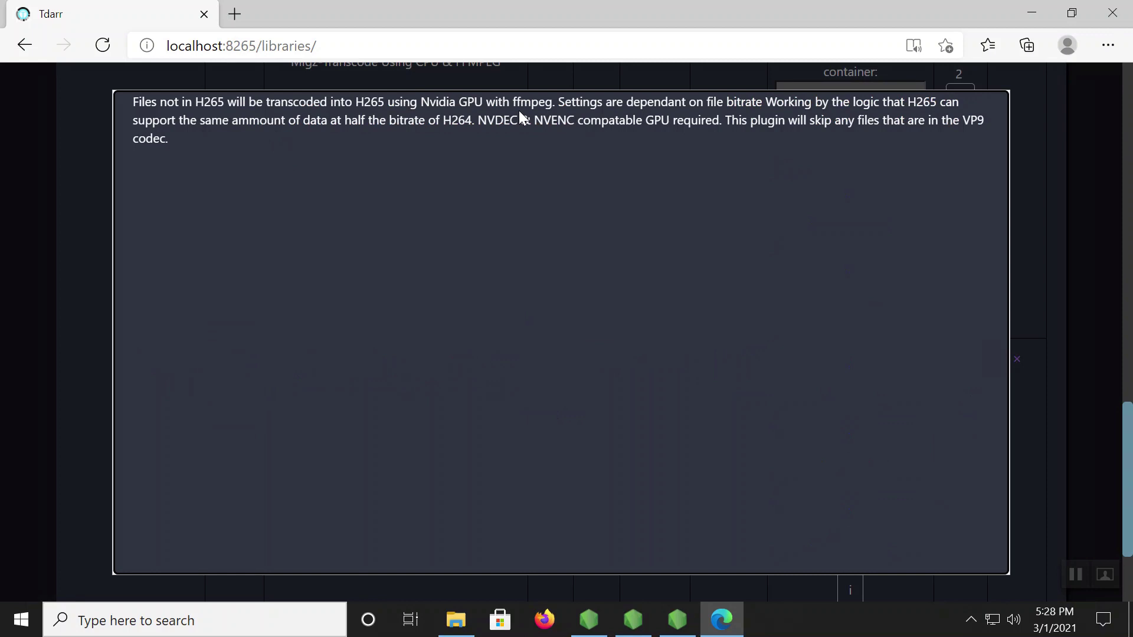
pyautogui.click(26, 210)
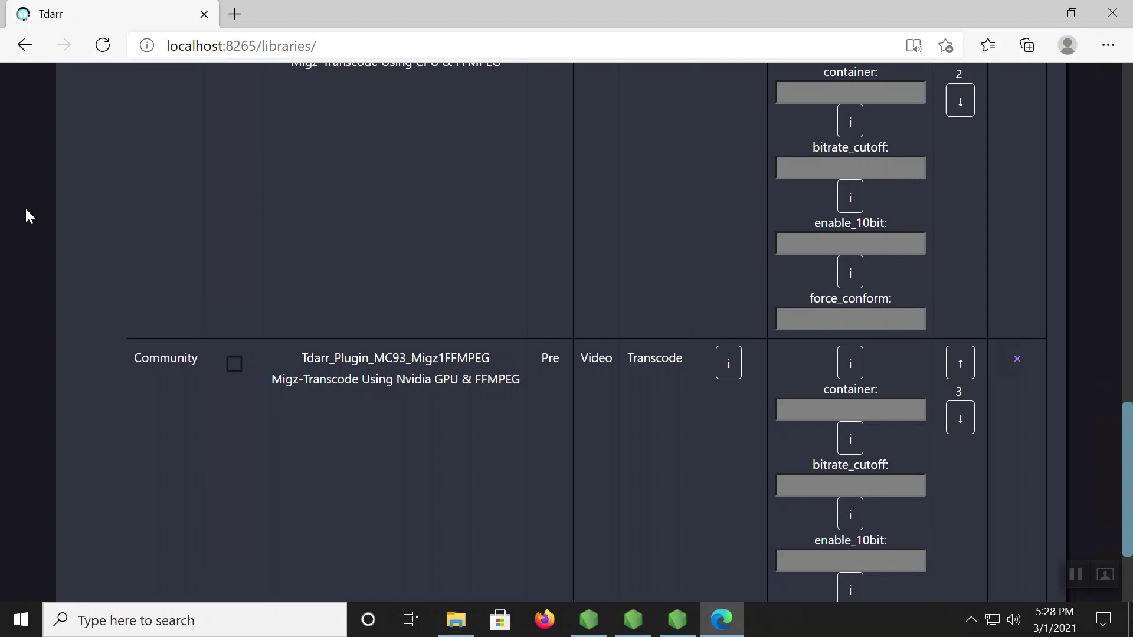
pyautogui.scroll(4, 26, 215)
pyautogui.scroll(-3, 26, 215)
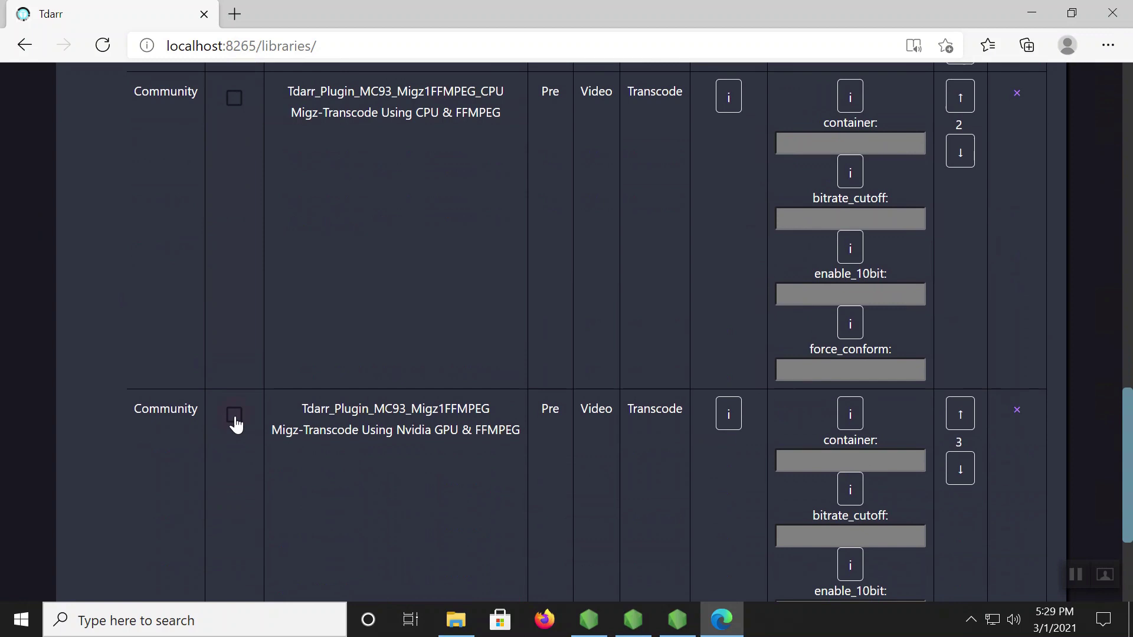
pyautogui.scroll(10, 83, 275)
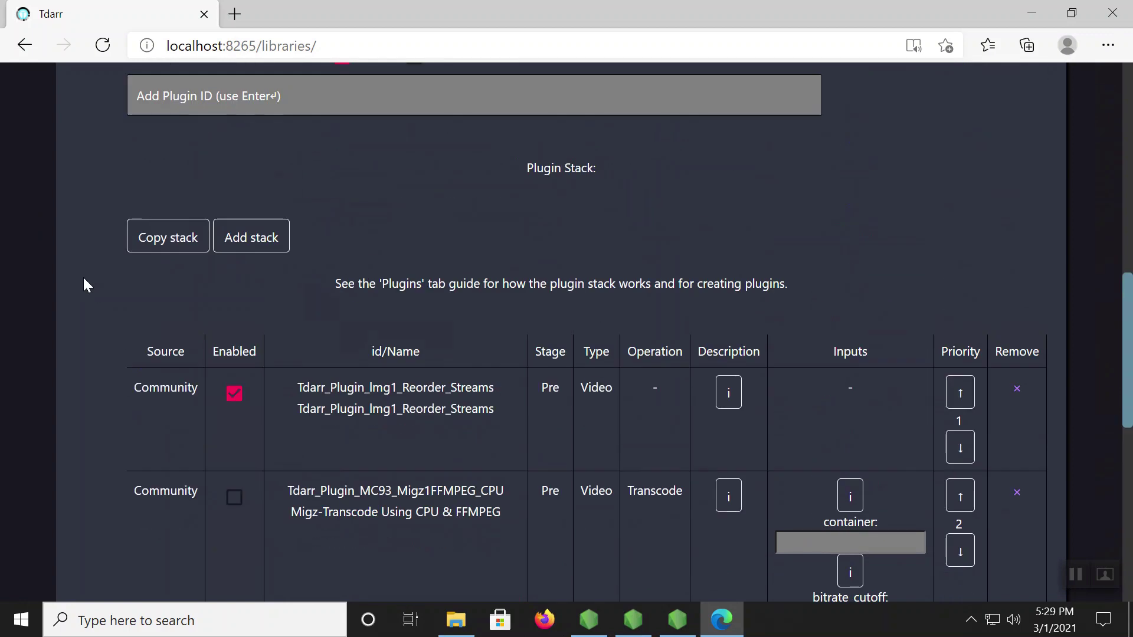
pyautogui.scroll(10, 84, 278)
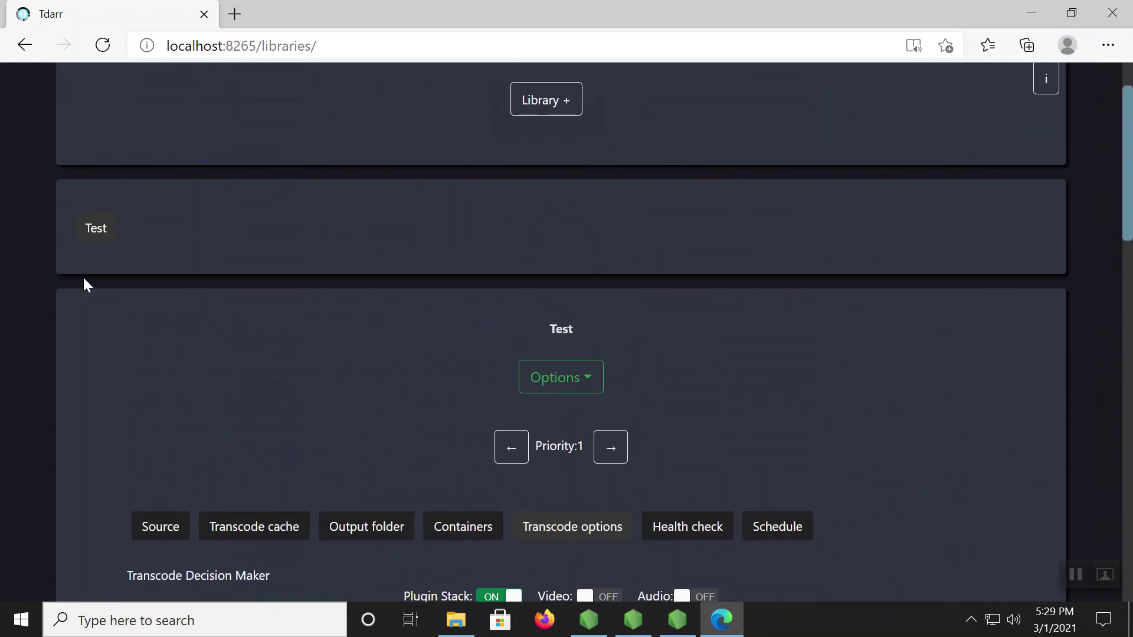
pyautogui.scroll(-15, 84, 279)
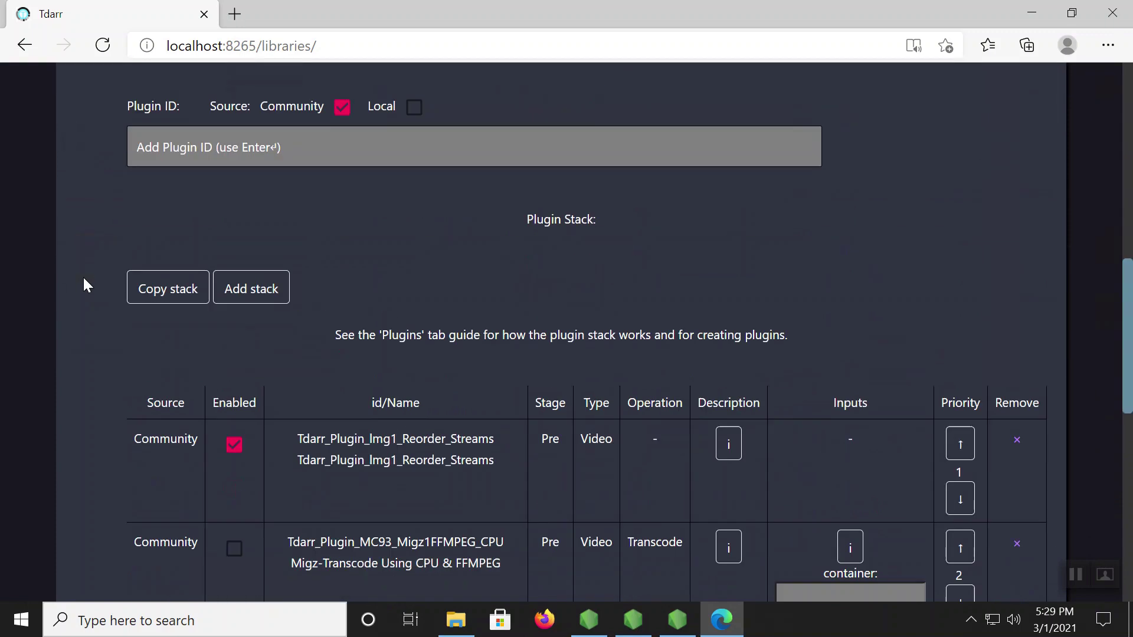
pyautogui.scroll(15, 84, 279)
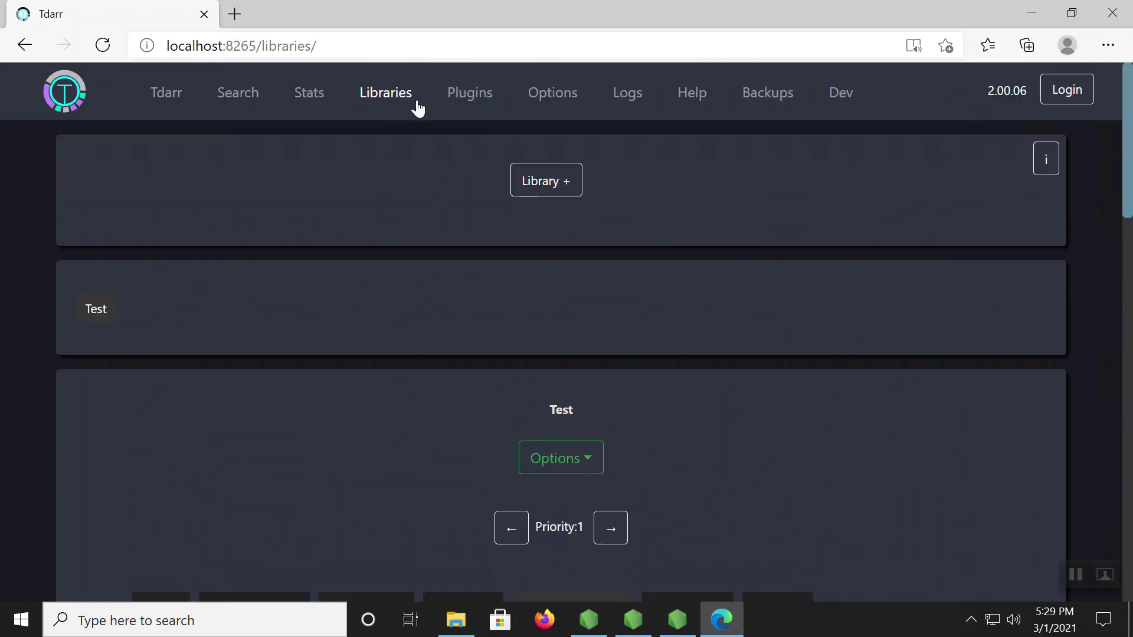
# Step: Go to the Plugins catalogue and browse the community plugin list
pyautogui.click(472, 97)
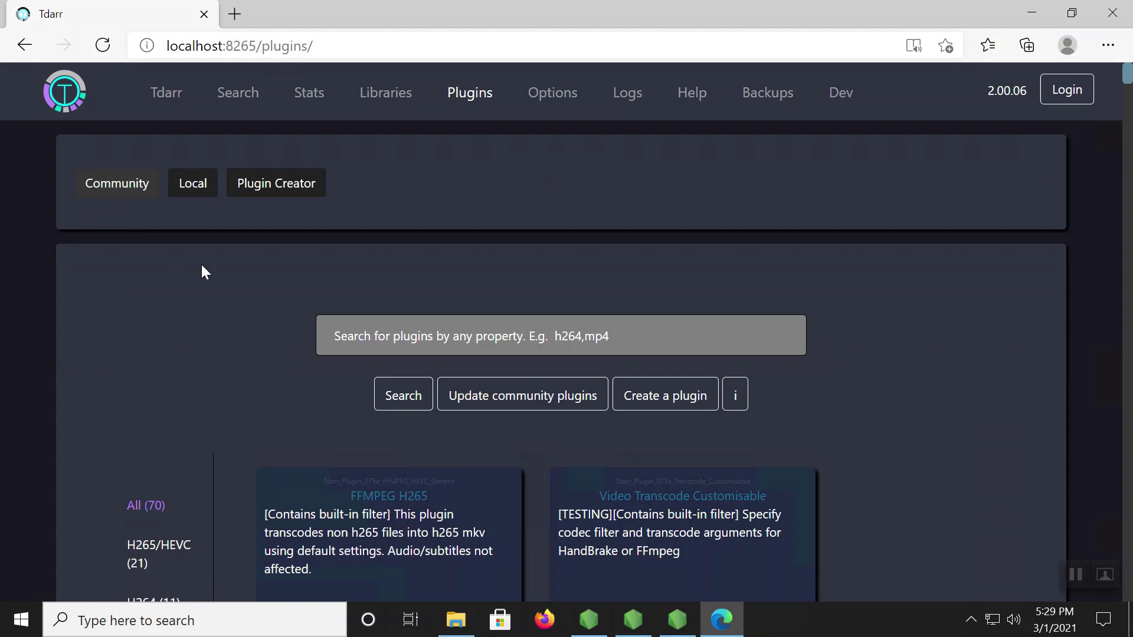
pyautogui.scroll(-4, 965, 367)
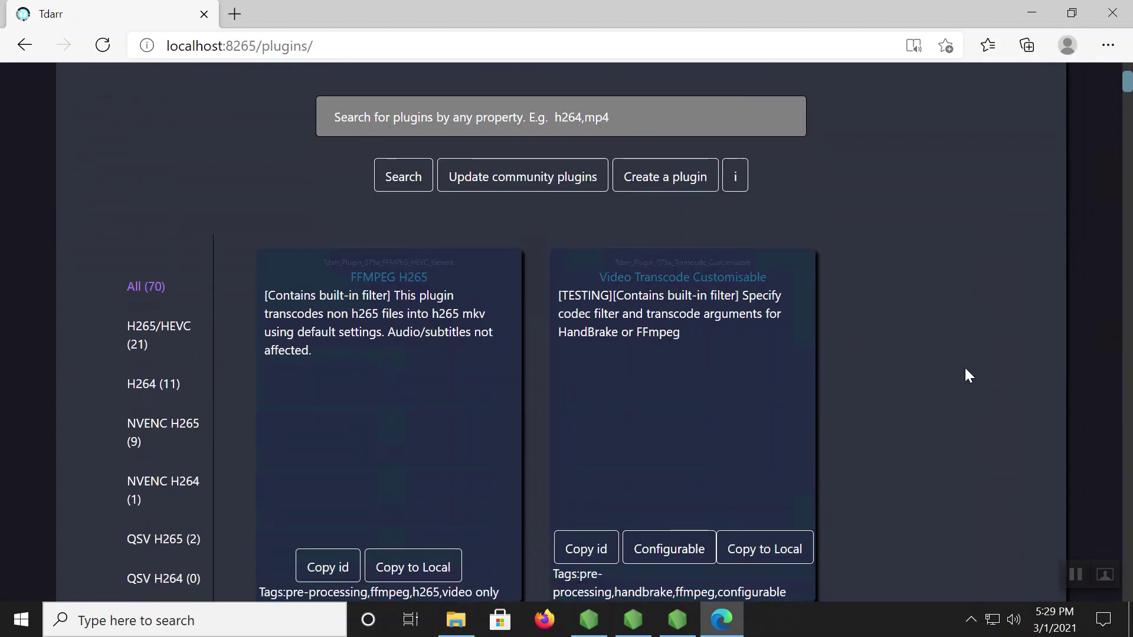
pyautogui.scroll(-10, 966, 370)
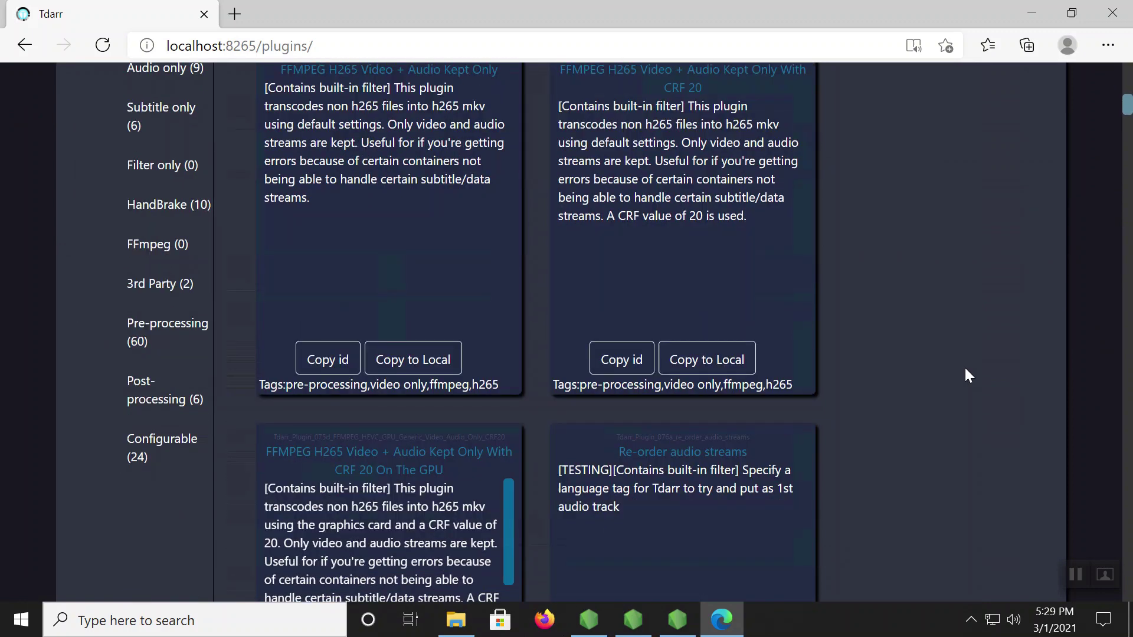
pyautogui.scroll(-12, 966, 371)
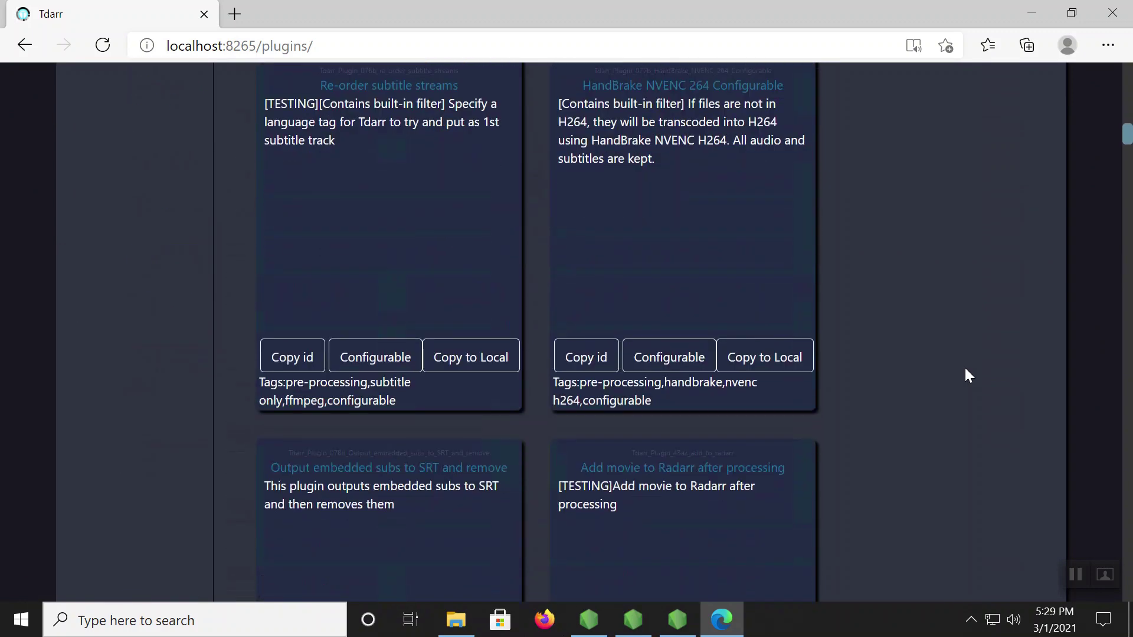
pyautogui.scroll(-5, 964, 366)
pyautogui.scroll(13, 965, 366)
pyautogui.scroll(20, 966, 369)
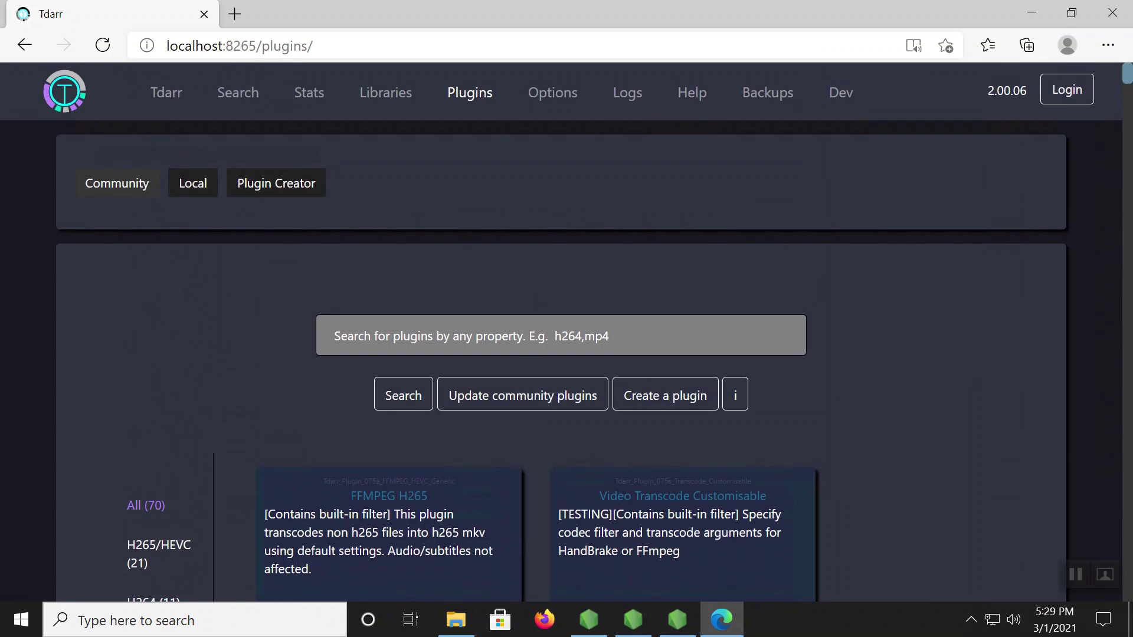
# Step: Search for 'ac3' and copy the1poet Video surround sound to ac3 plugin to local
pyautogui.click(472, 336)
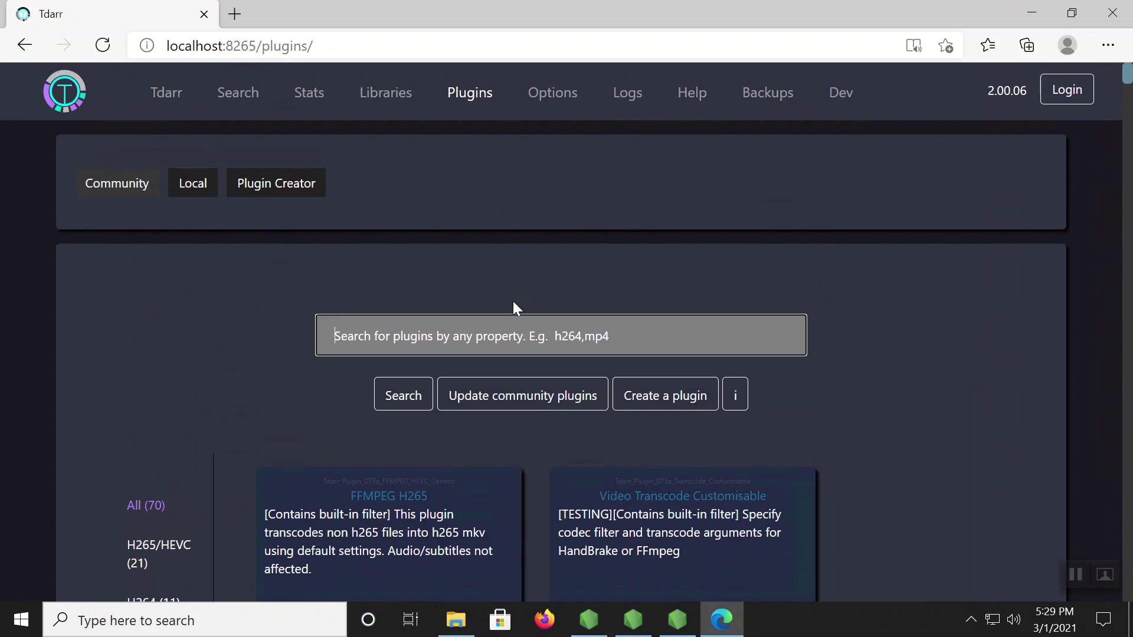
pyautogui.write('ac3')
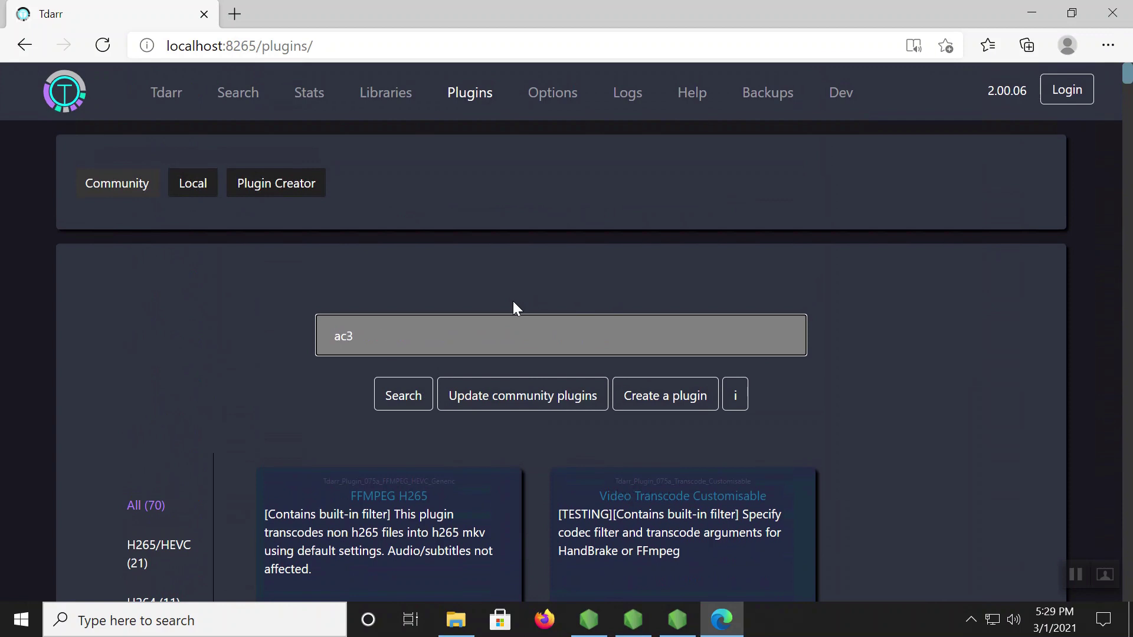
pyautogui.press('Return')
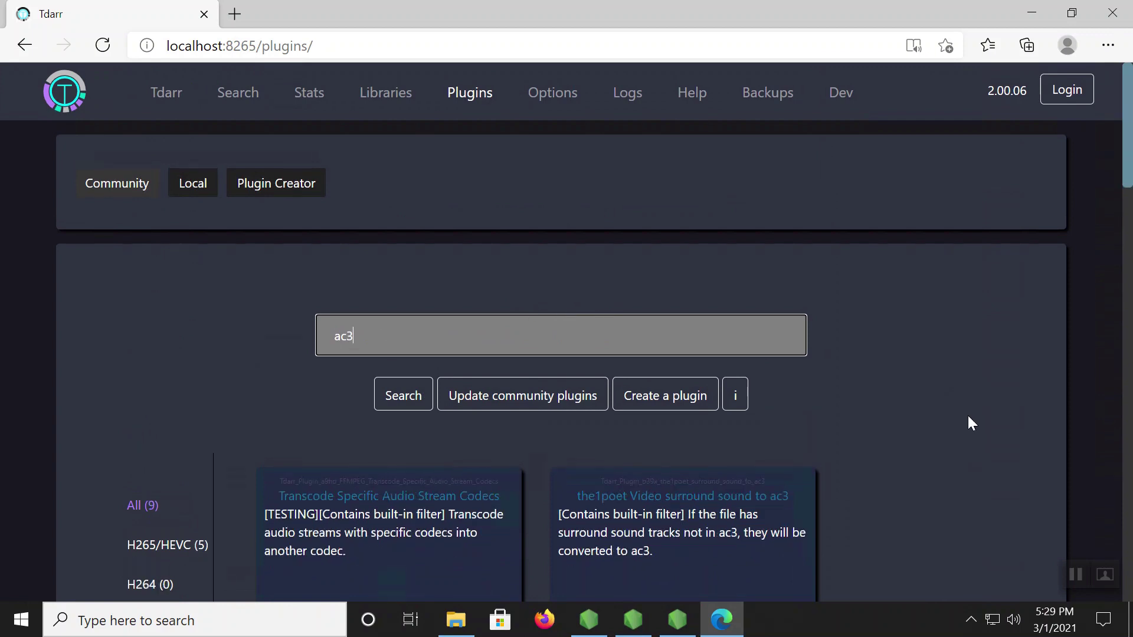
pyautogui.scroll(-5, 971, 422)
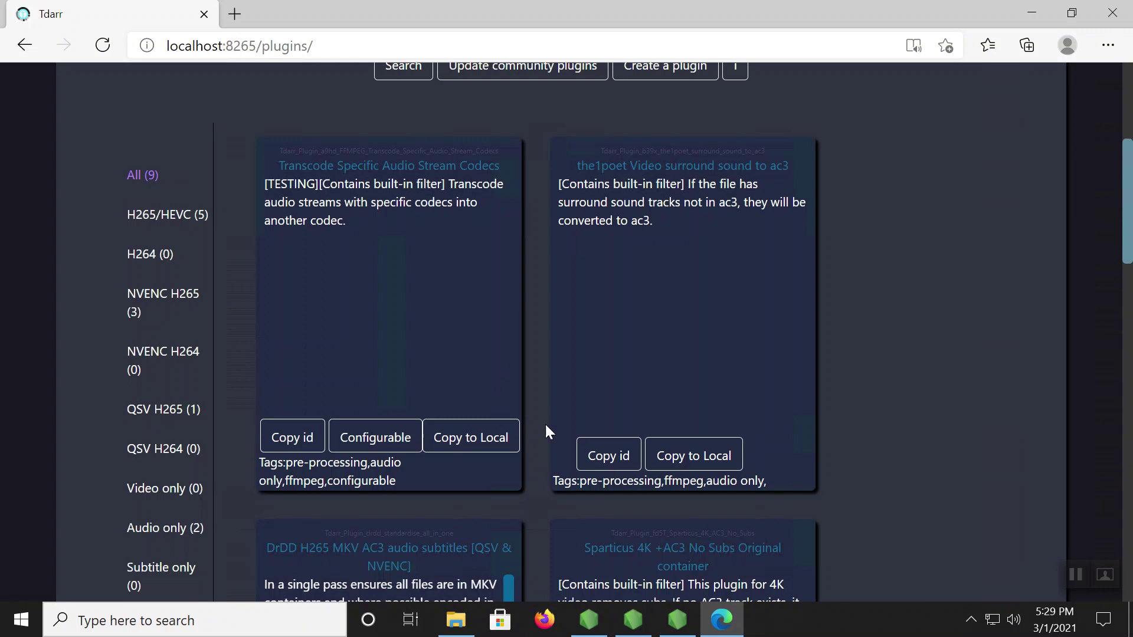
pyautogui.click(698, 457)
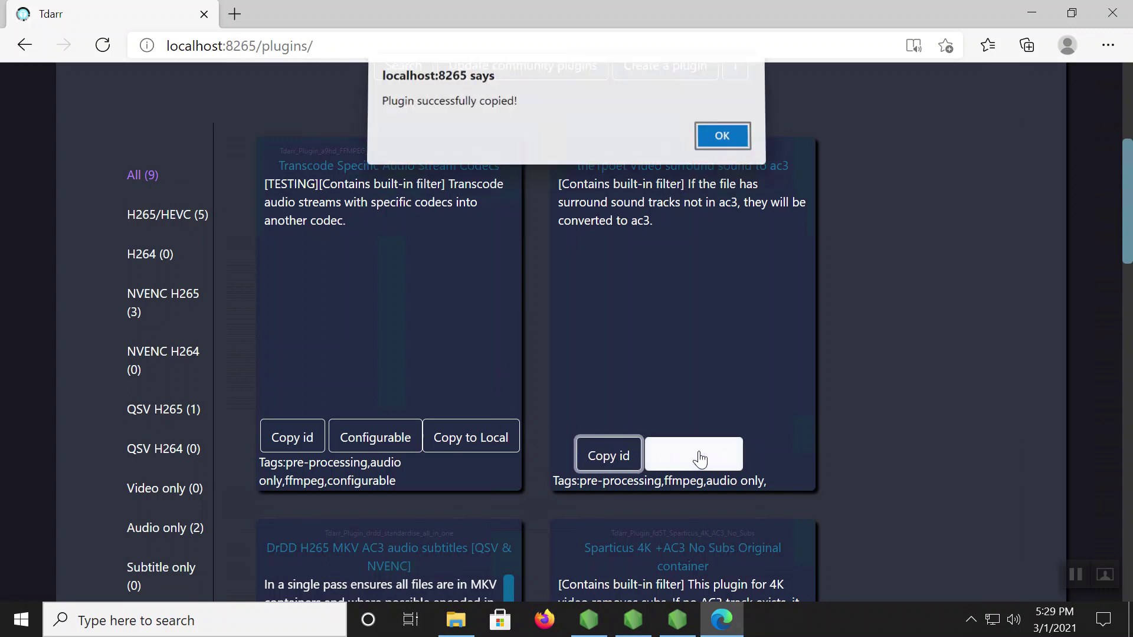
pyautogui.click(721, 139)
pyautogui.scroll(5, 851, 272)
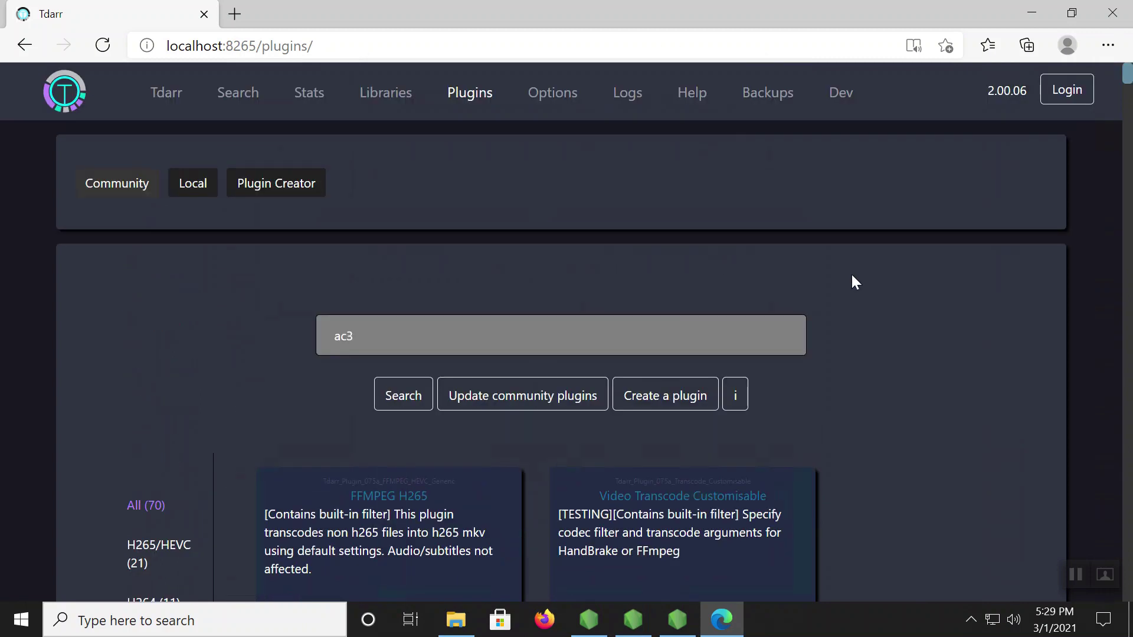
pyautogui.click(401, 102)
pyautogui.scroll(-6, 231, 465)
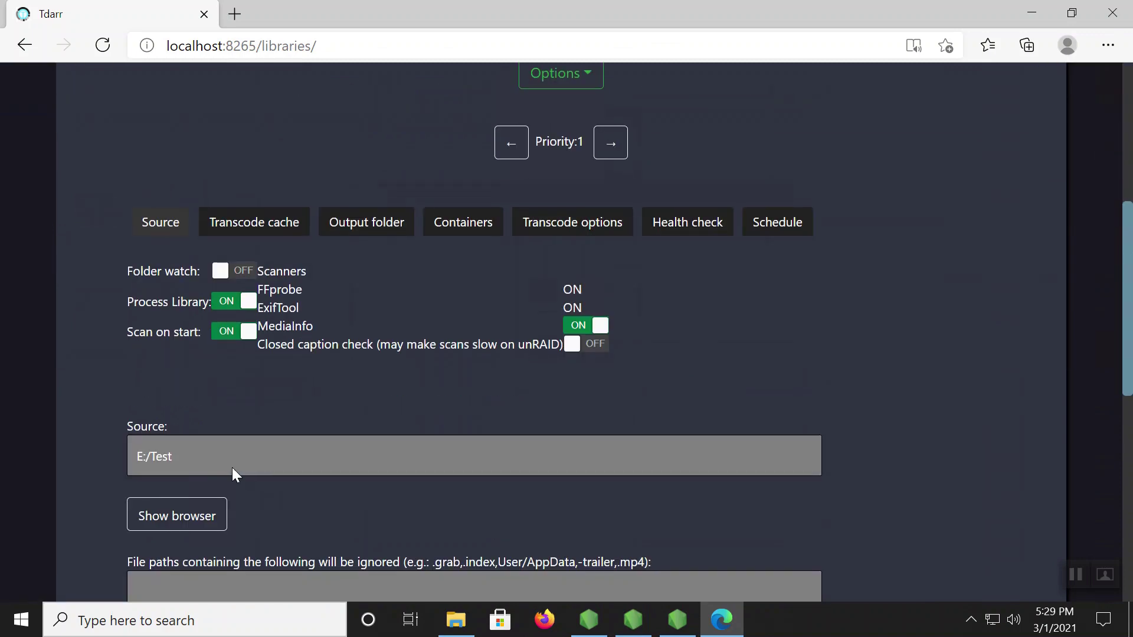
pyautogui.click(564, 227)
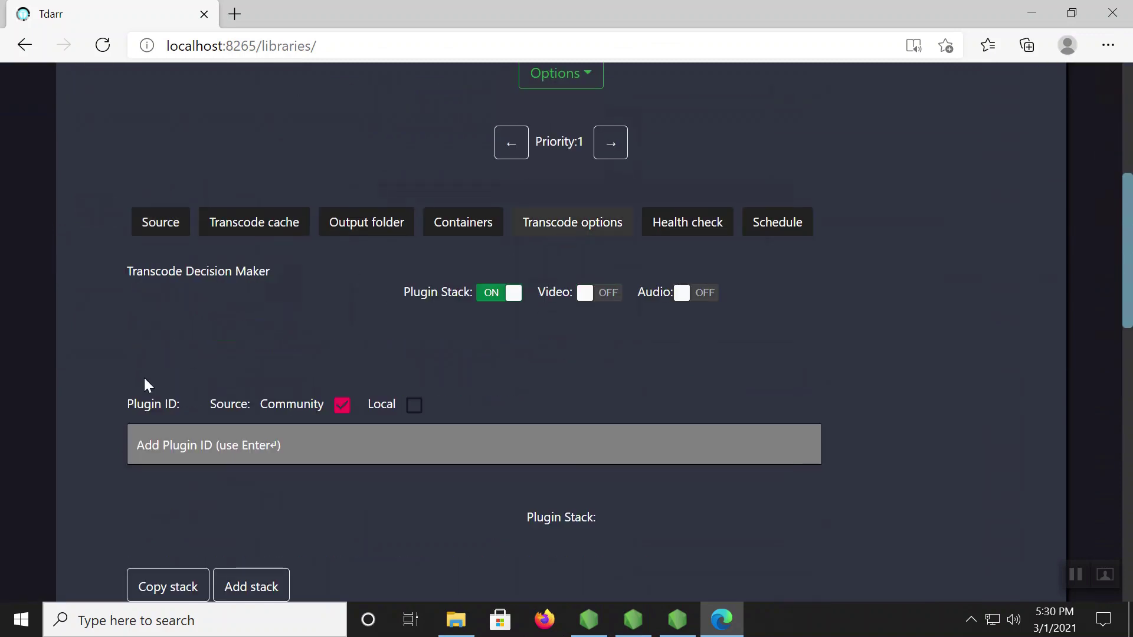
pyautogui.click(334, 449)
pyautogui.hotkey('ctrl', 'v')
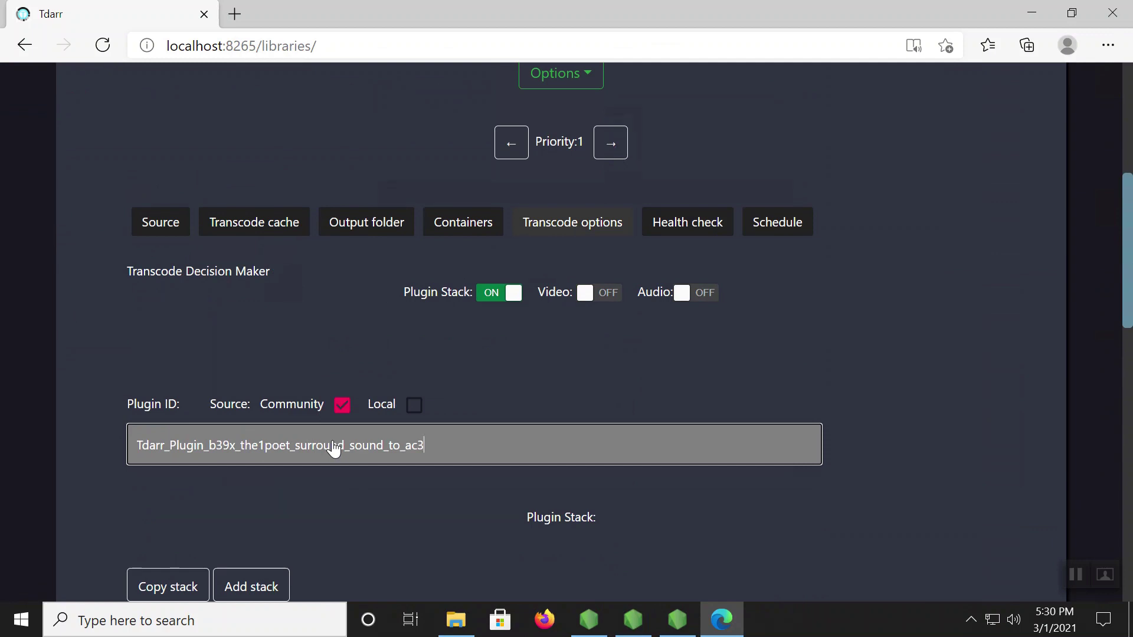
pyautogui.press('Return')
pyautogui.scroll(-9, 580, 436)
pyautogui.scroll(-8, 580, 437)
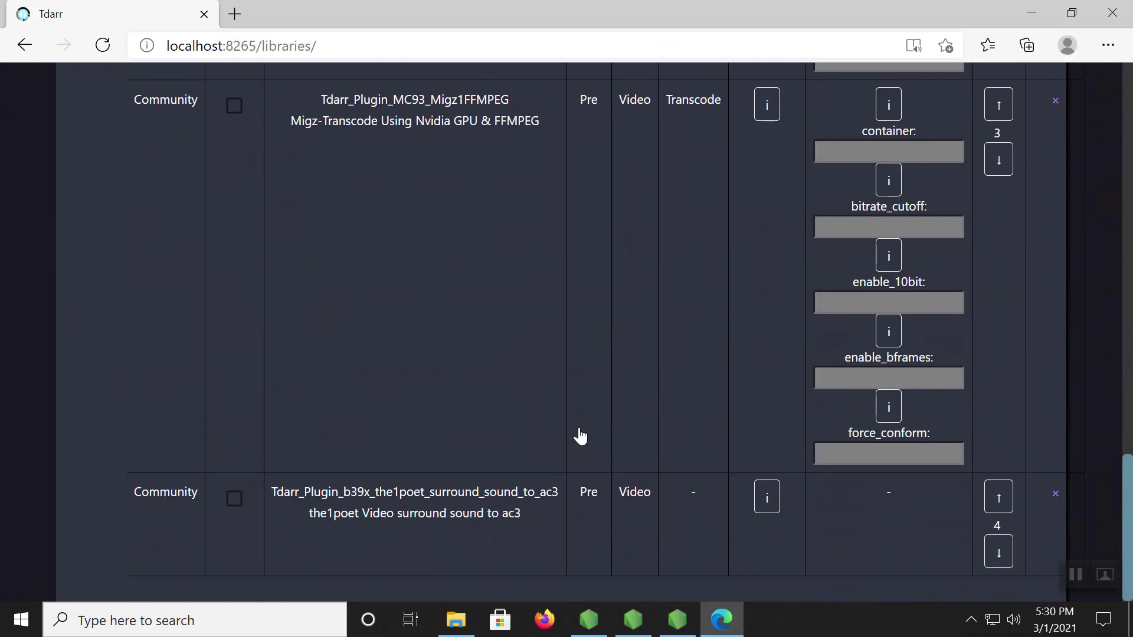
pyautogui.click(234, 500)
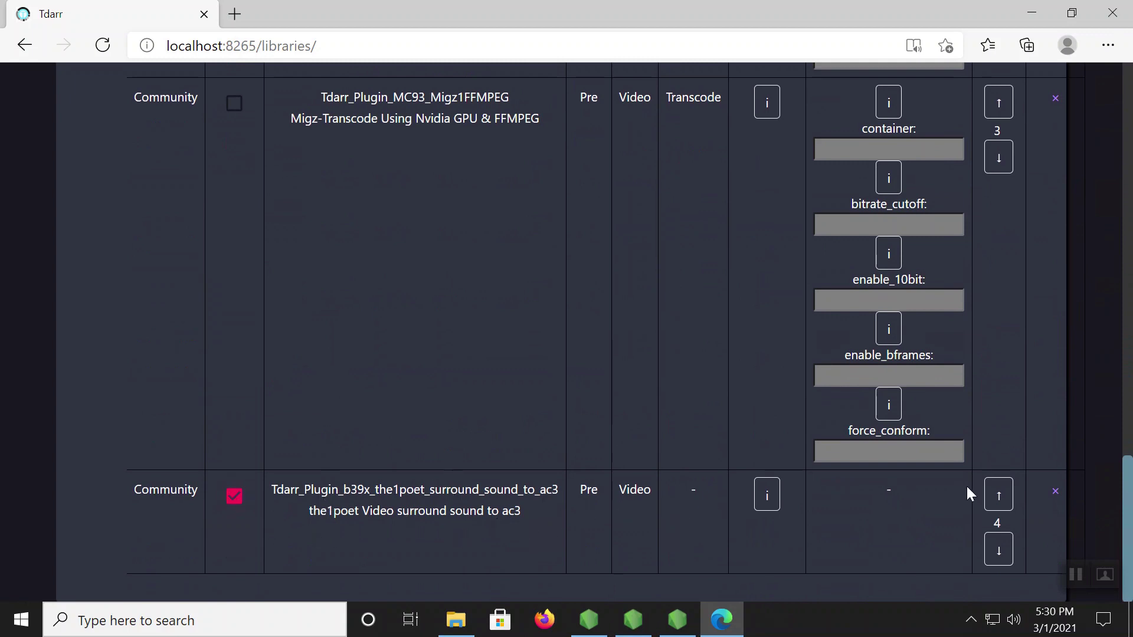
pyautogui.click(1002, 496)
pyautogui.scroll(4, 1000, 491)
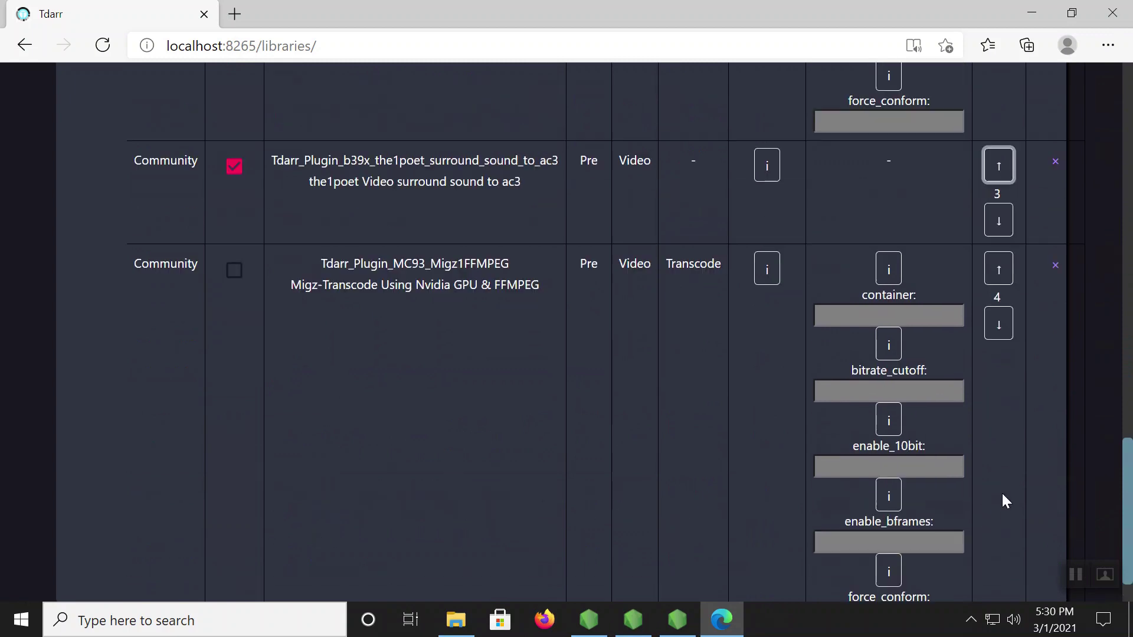
pyautogui.scroll(2, 1002, 494)
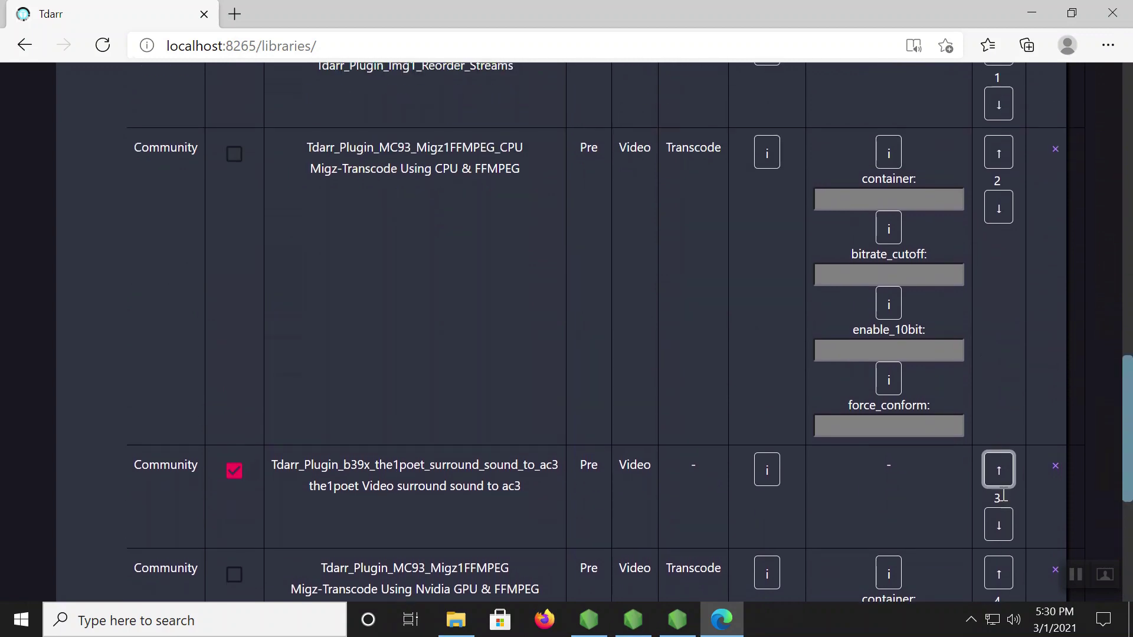
pyautogui.click(999, 466)
pyautogui.scroll(3, 746, 374)
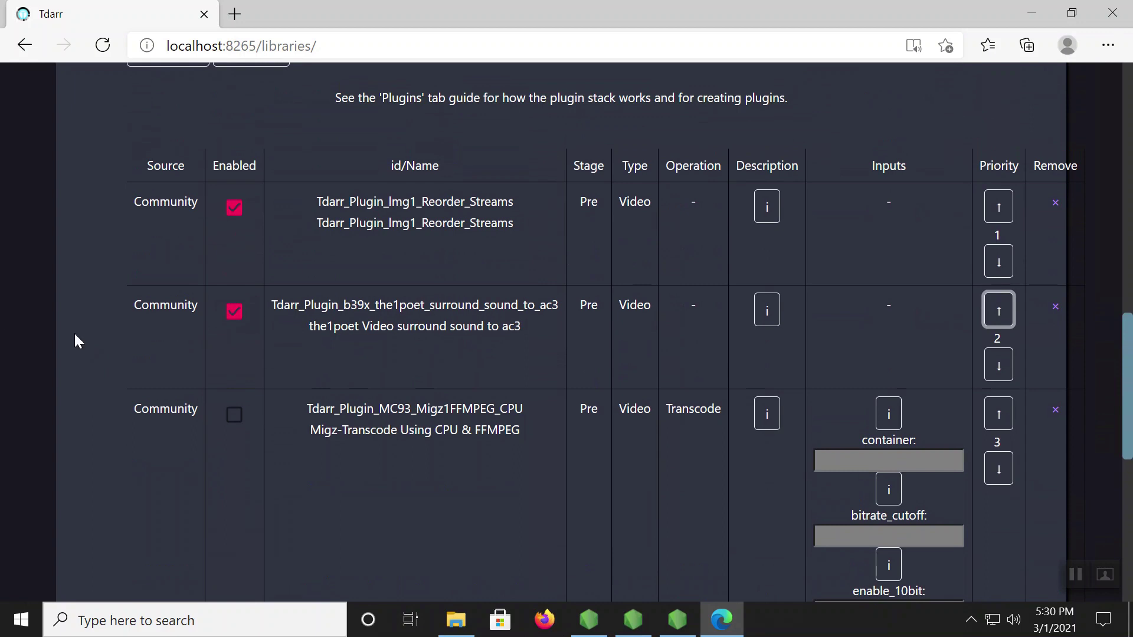
pyautogui.scroll(10, 76, 339)
pyautogui.scroll(-10, 75, 341)
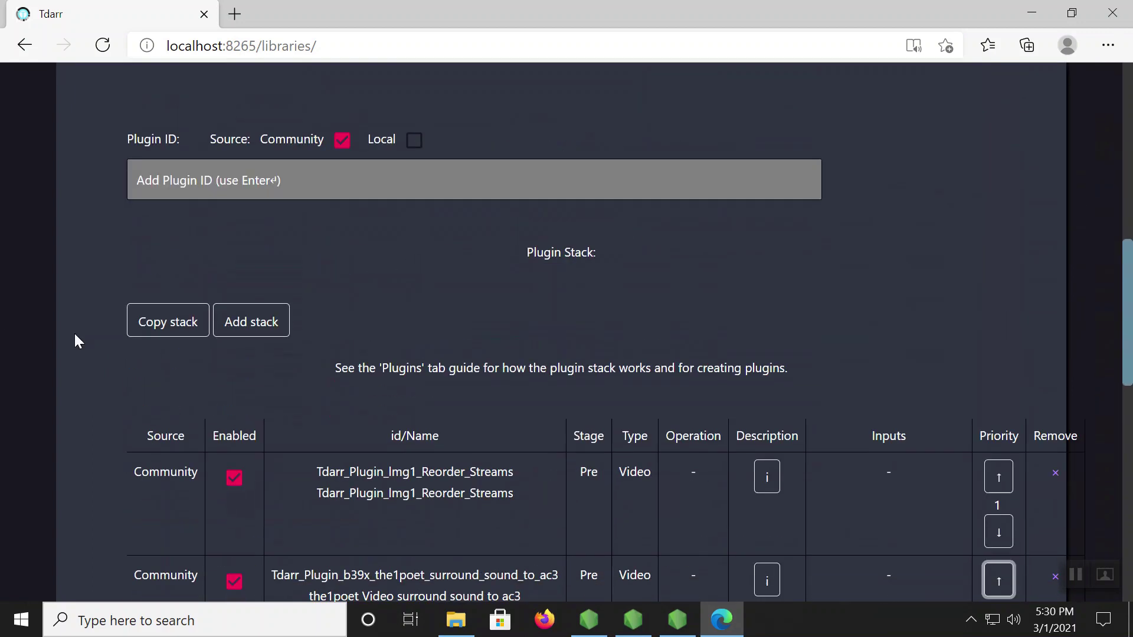
pyautogui.scroll(15, 75, 341)
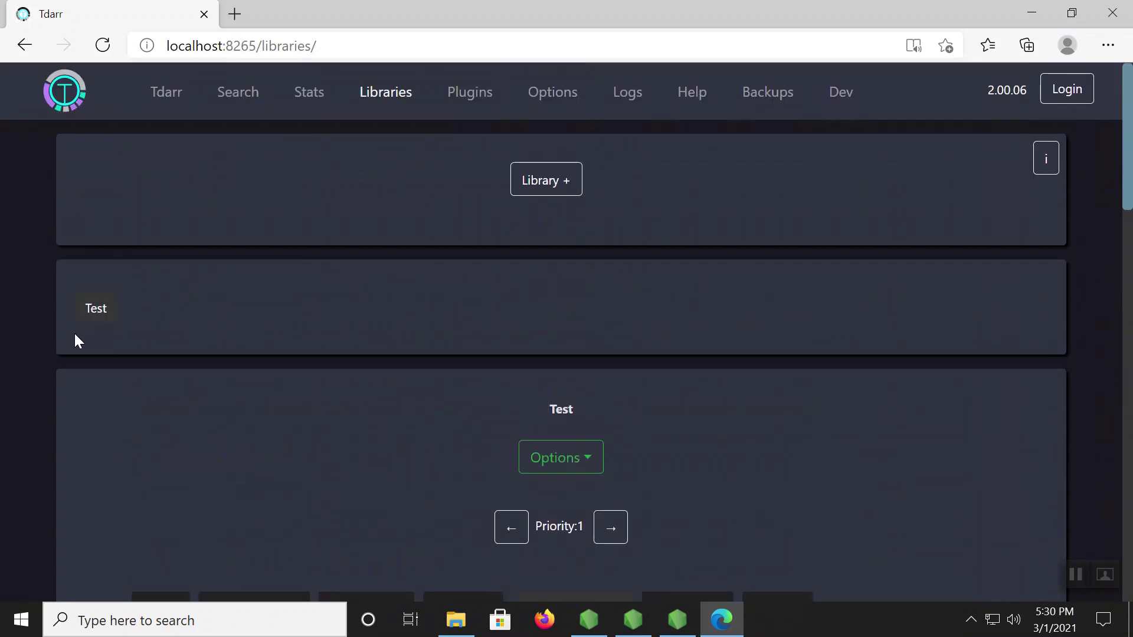
# Step: Search the plugins for H265 and copy the FFMPEG H265 Video + Audio Kept Only plugin's ID
pyautogui.click(467, 95)
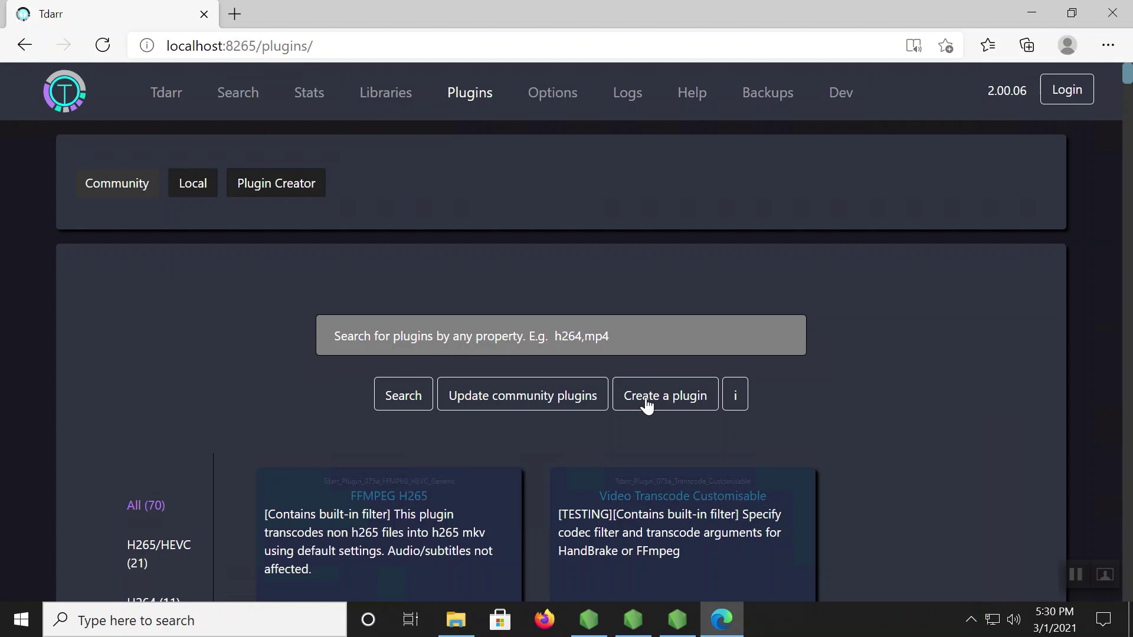
pyautogui.click(541, 338)
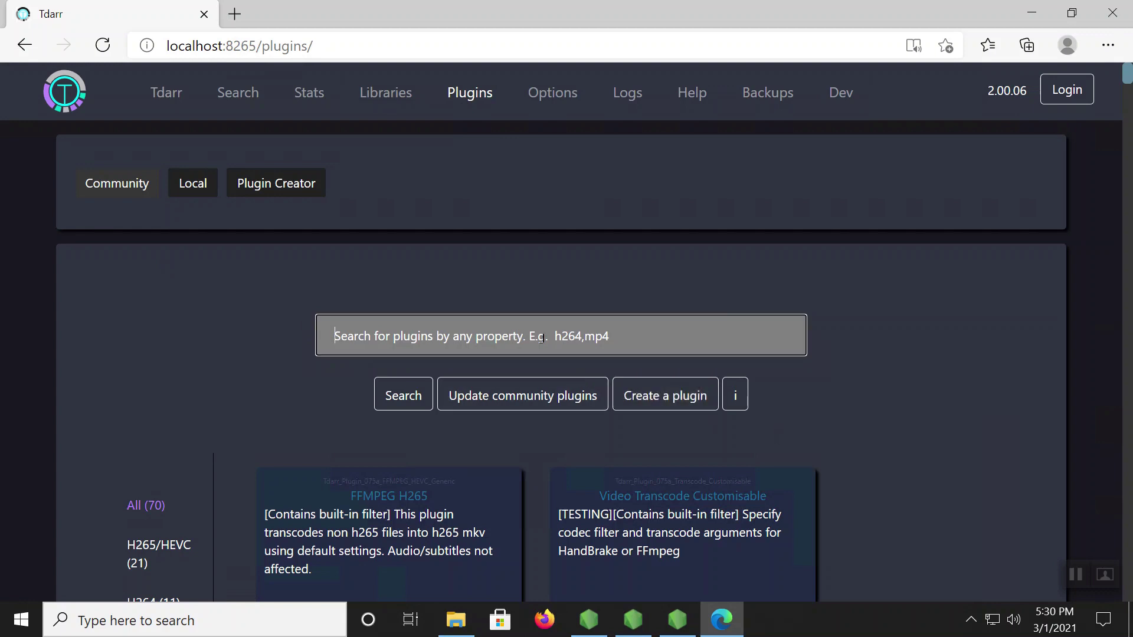
pyautogui.write('H265')
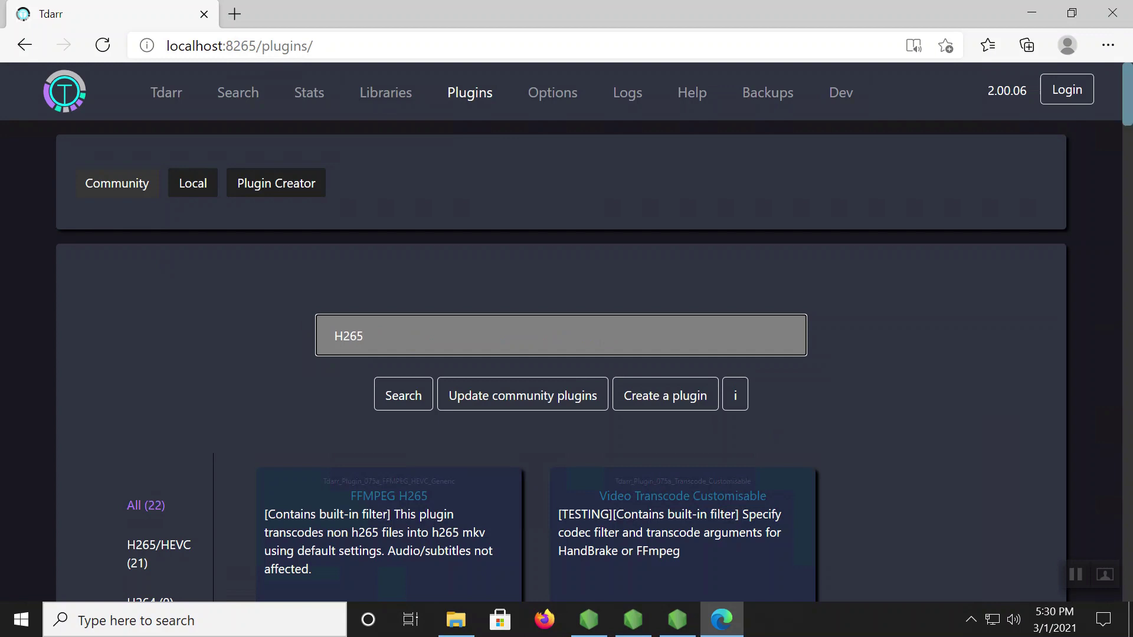
pyautogui.scroll(-5, 1032, 354)
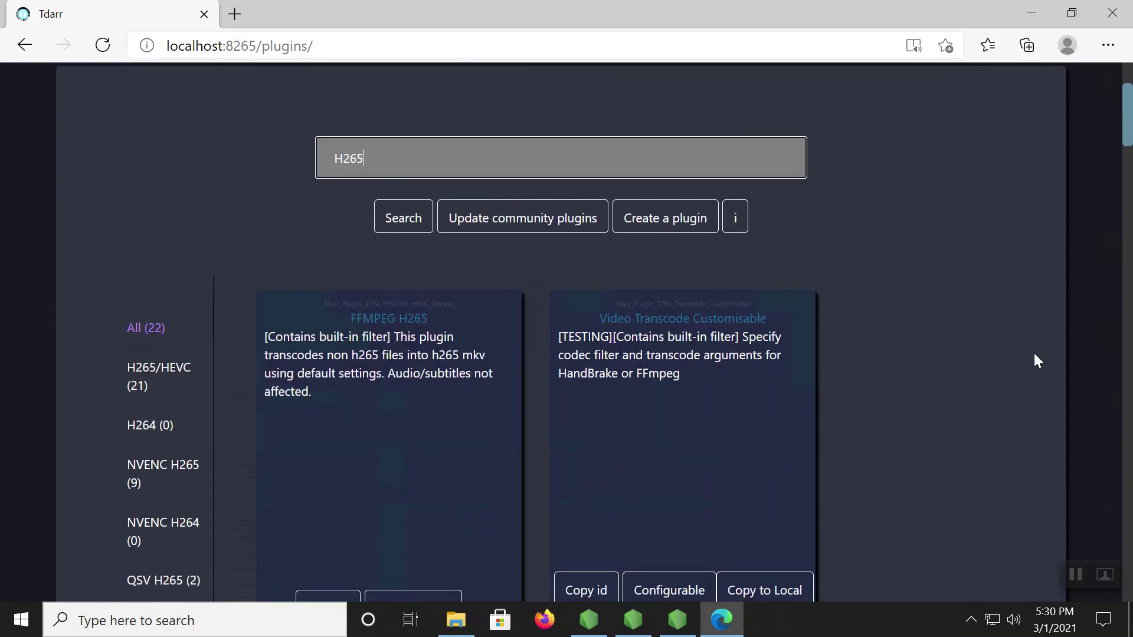
pyautogui.scroll(-2, 1037, 361)
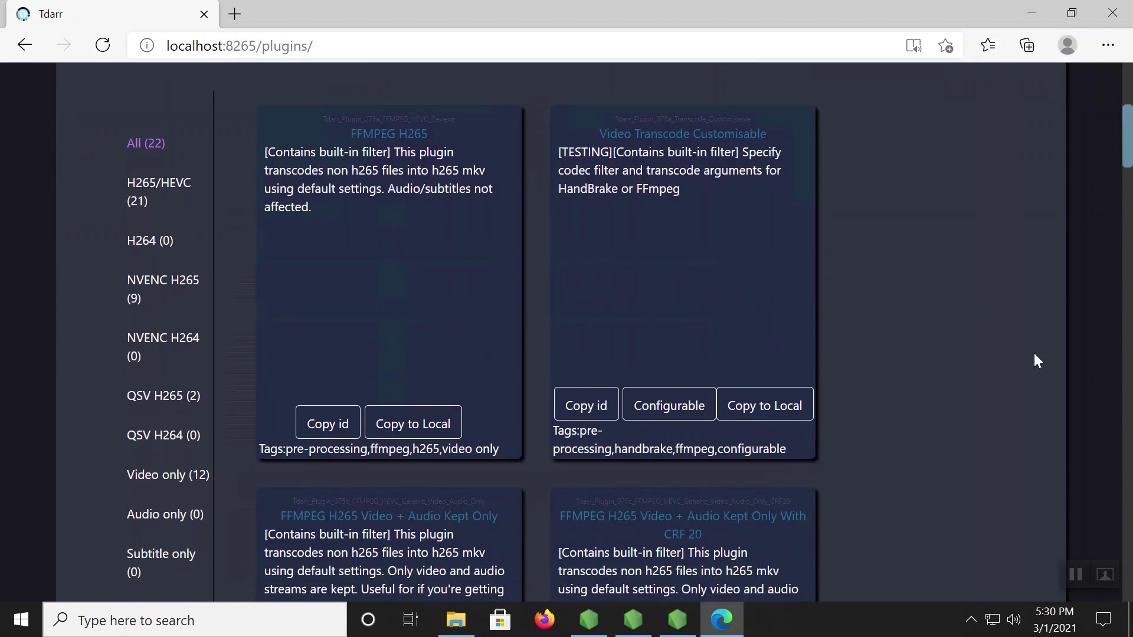
pyautogui.scroll(-7, 1037, 361)
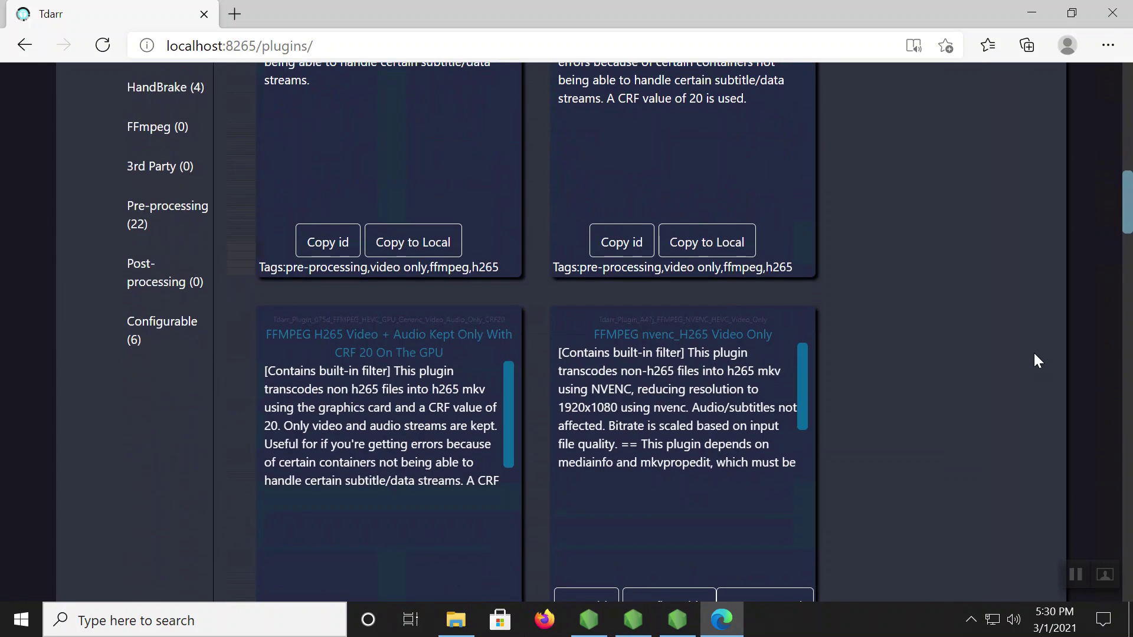
pyautogui.scroll(2, 1038, 362)
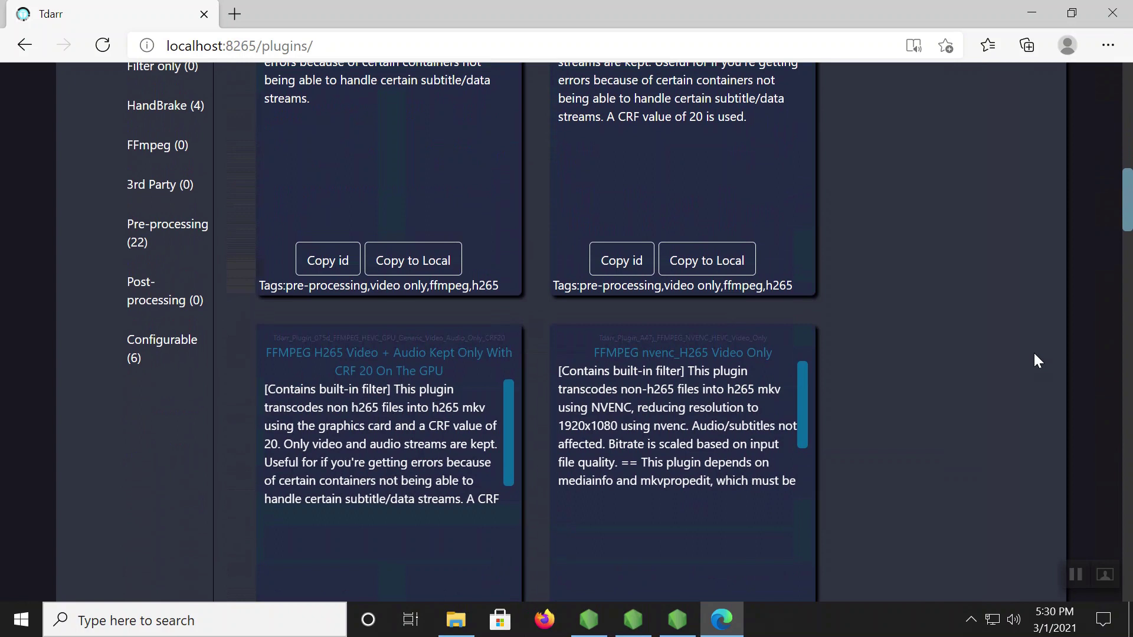
pyautogui.scroll(1, 1037, 361)
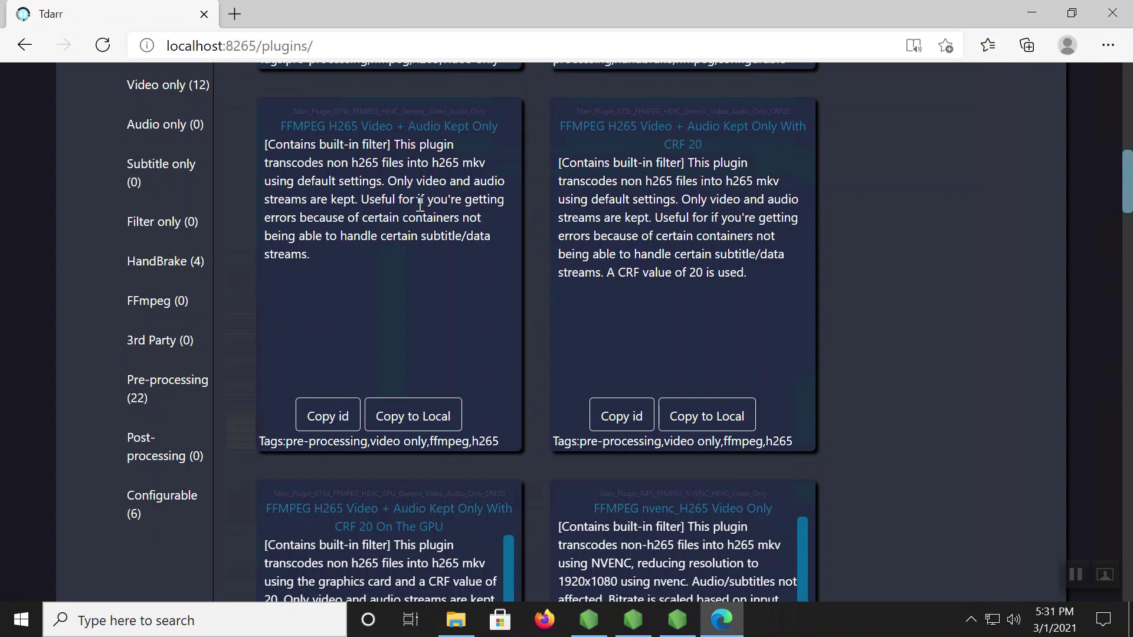
pyautogui.click(328, 416)
pyautogui.click(424, 421)
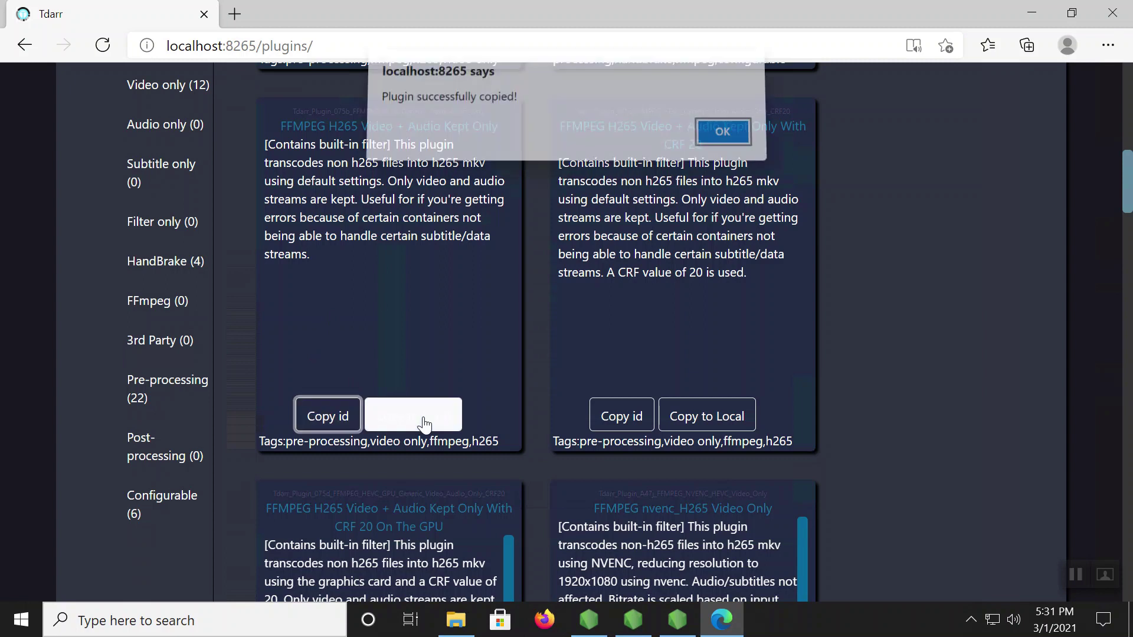
pyautogui.click(726, 143)
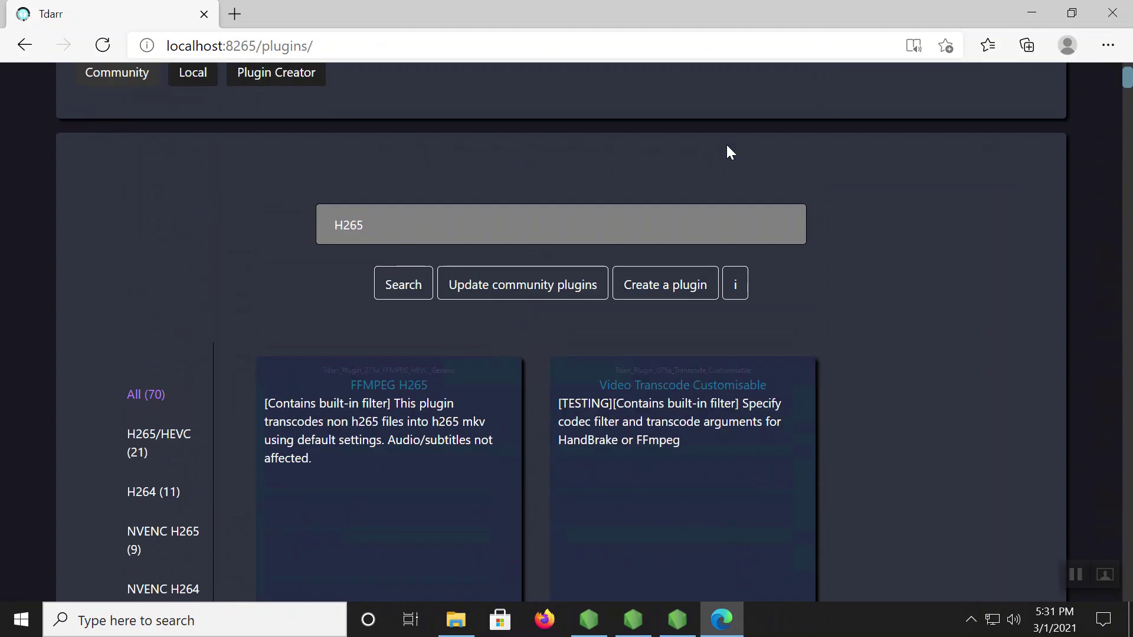
# Step: Add the H265 plugin to the Test library's stack by pasting its ID into Transcode options
pyautogui.click(369, 92)
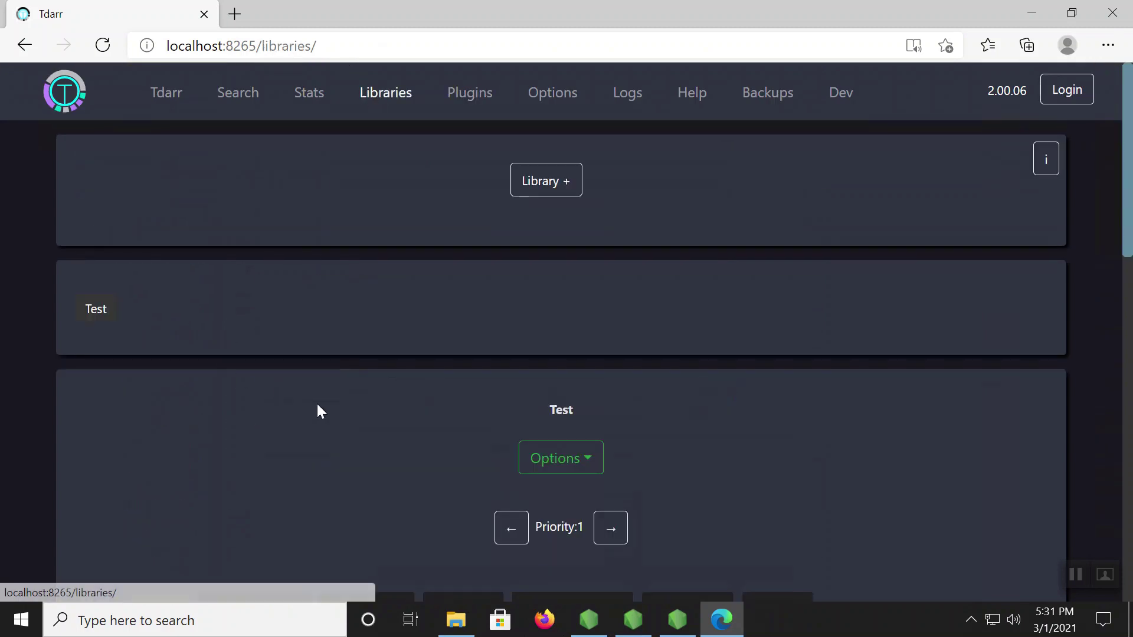
pyautogui.scroll(-6, 317, 411)
pyautogui.click(565, 234)
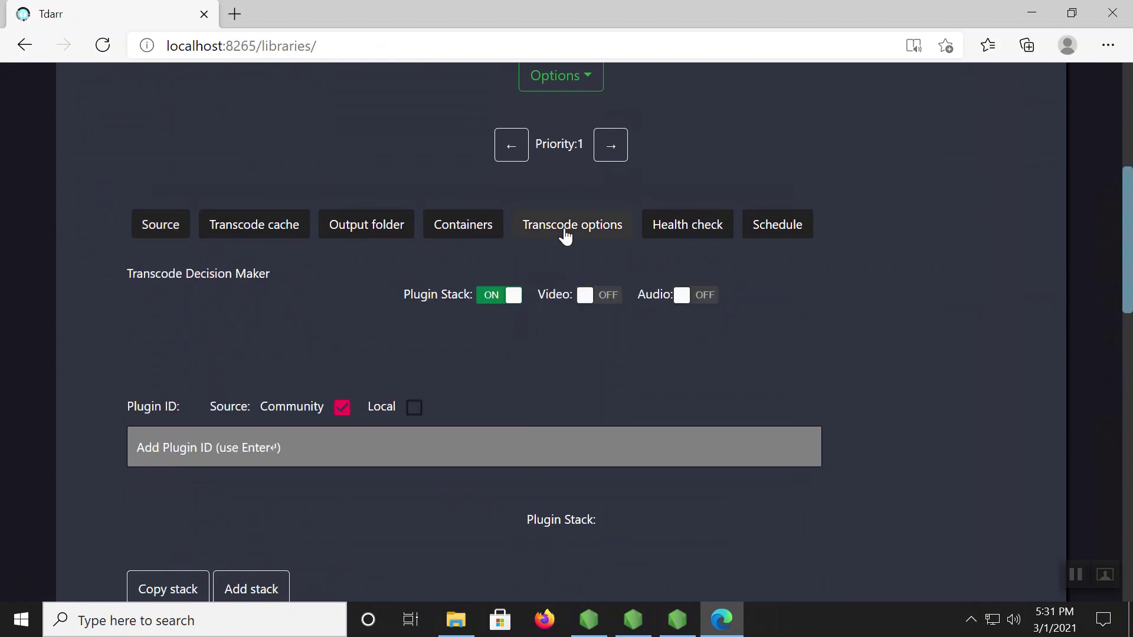
pyautogui.click(394, 446)
pyautogui.write('Tdarr_Plugin_075b_FFMPEG_HEVC_Generic_Video_Audio_Only')
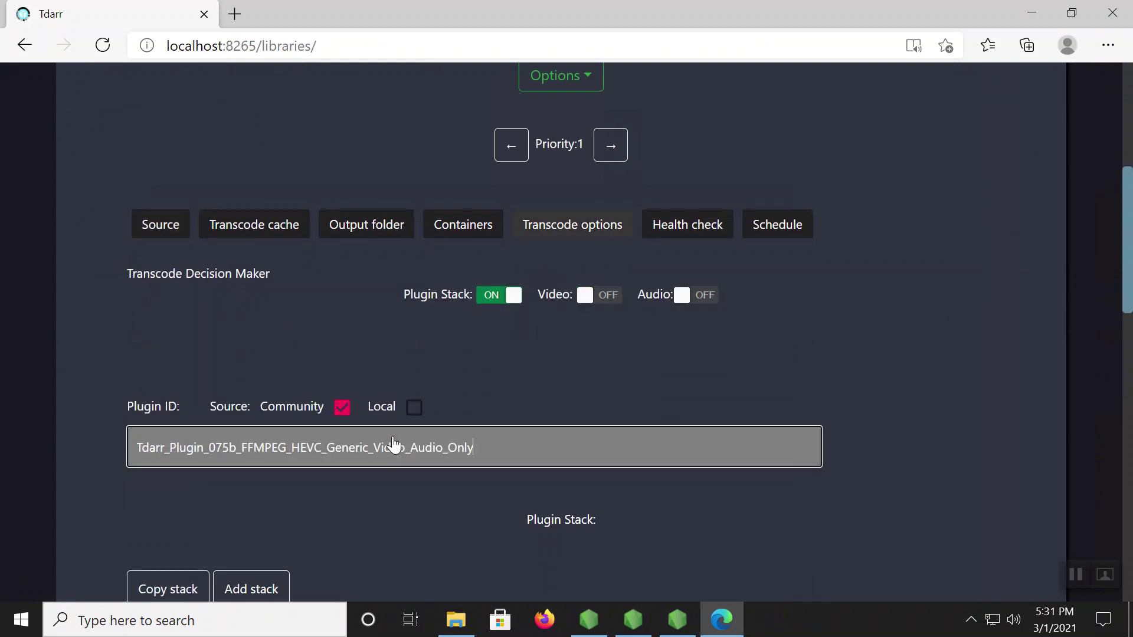
pyautogui.press('Return')
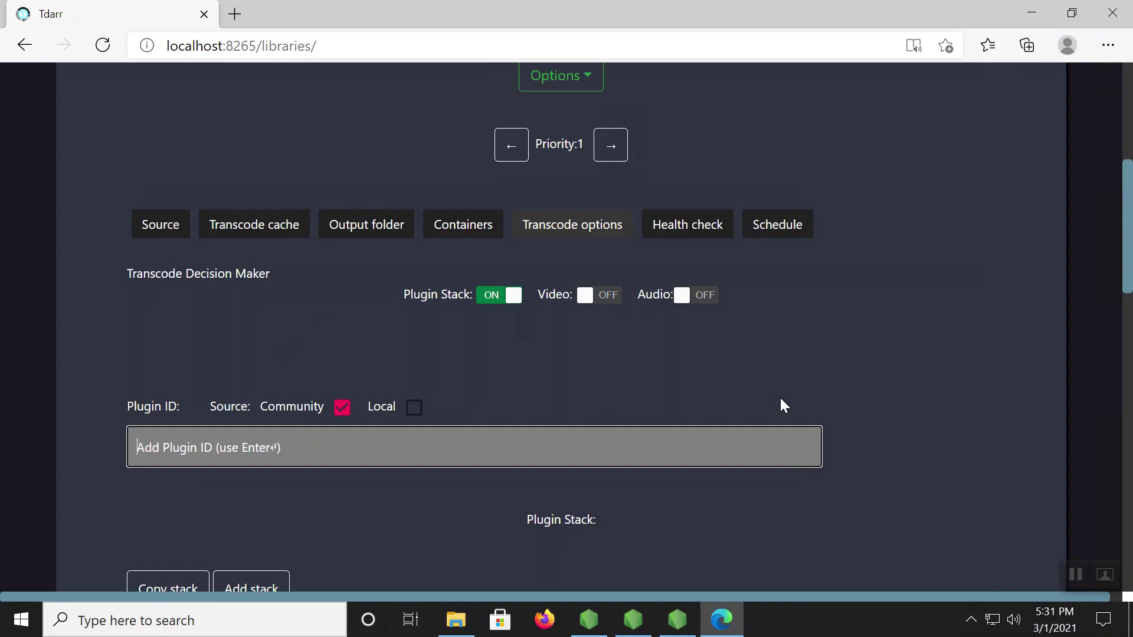
# Step: Enable the new H265 plugin and raise it to priority 3
pyautogui.scroll(-4, 780, 404)
pyautogui.scroll(-15, 780, 399)
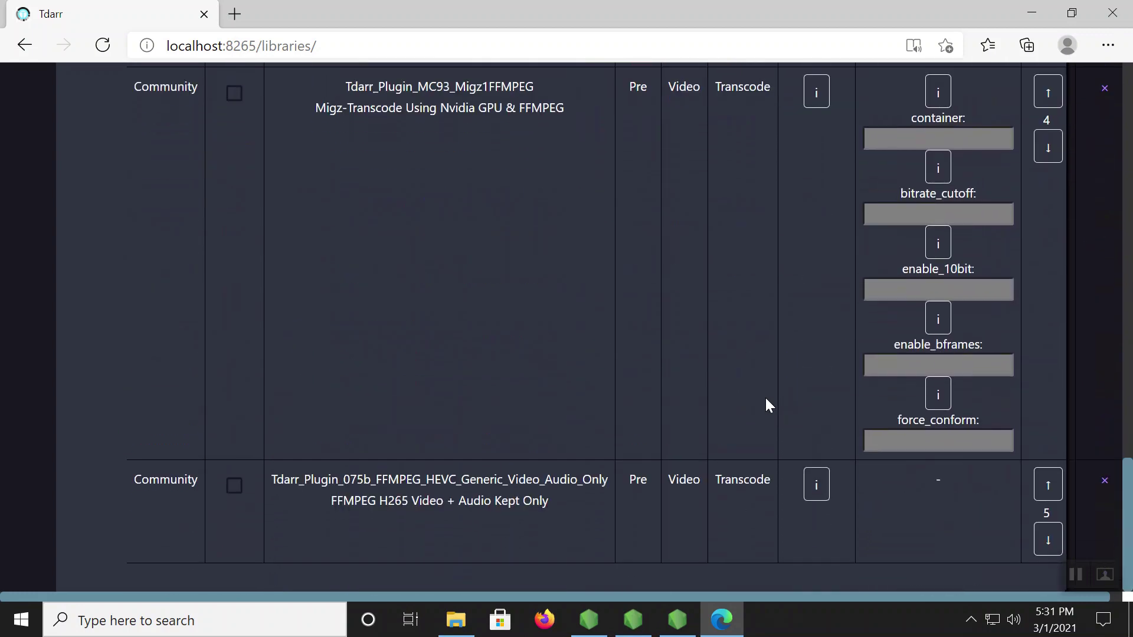
pyautogui.click(233, 487)
pyautogui.click(1048, 485)
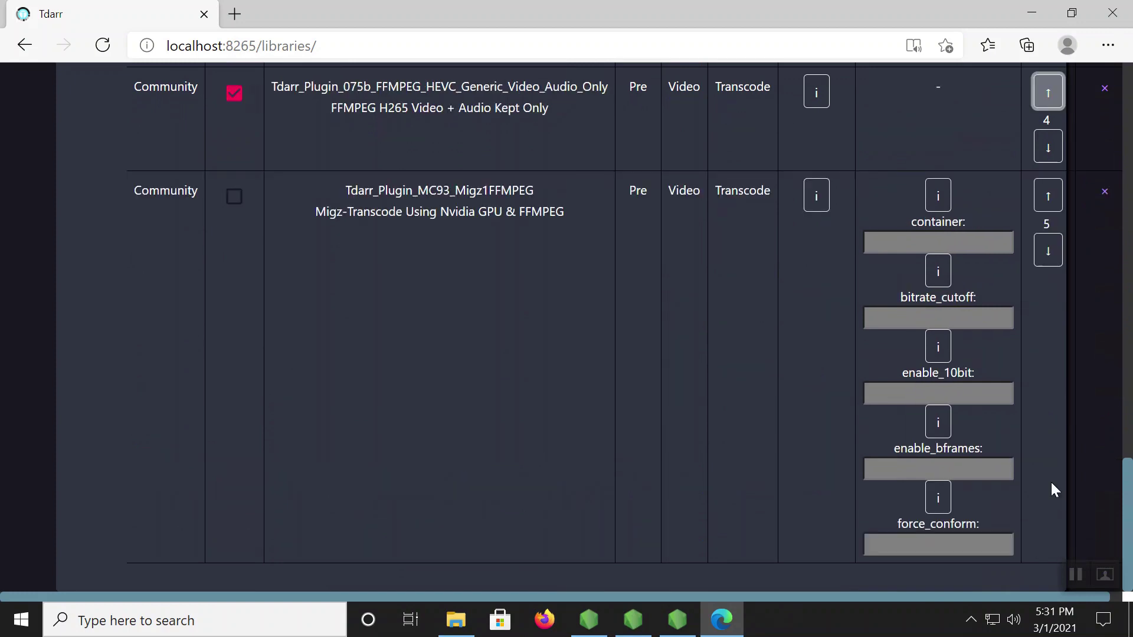
pyautogui.scroll(5, 1051, 197)
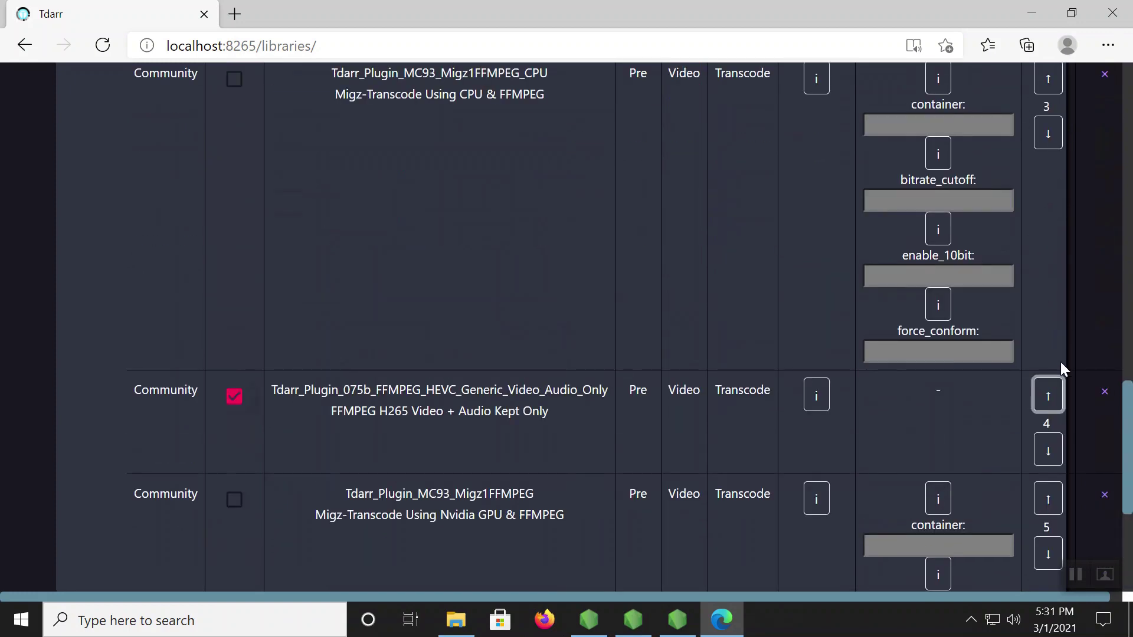
pyautogui.click(1053, 392)
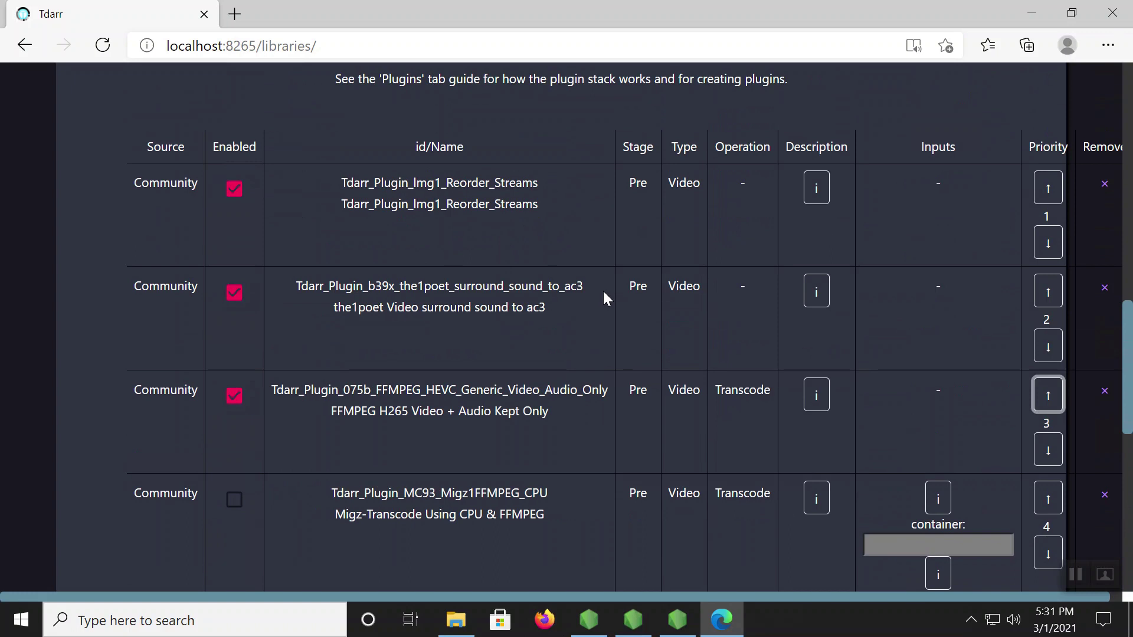
pyautogui.scroll(10, 510, 411)
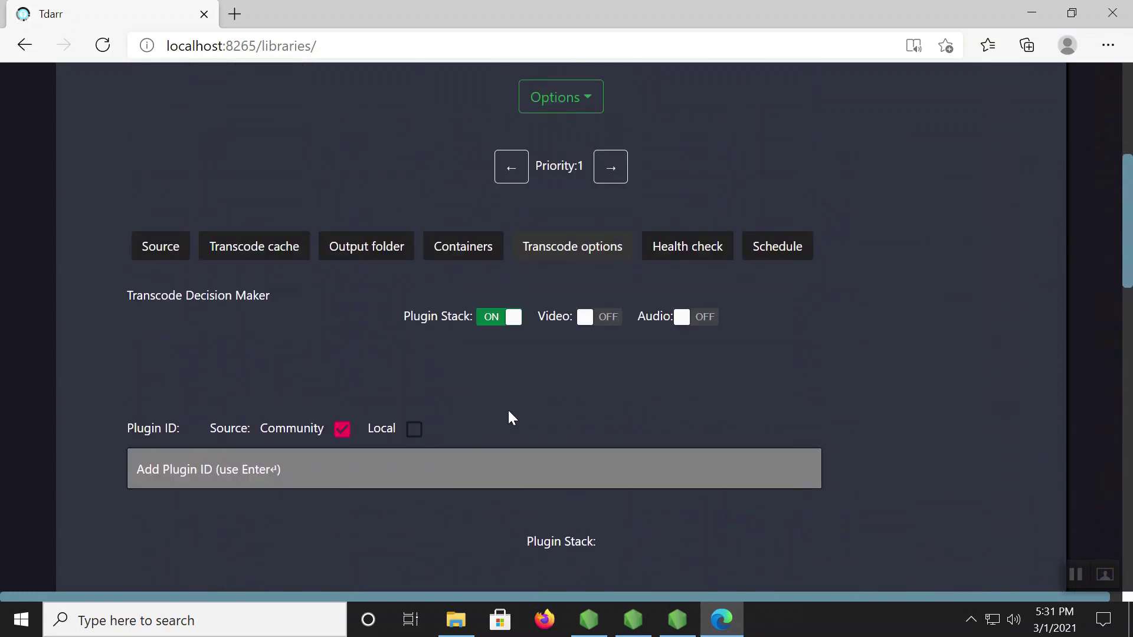
# Step: Turn Folder watch on in the Test library's Source settings
pyautogui.scroll(3, 510, 411)
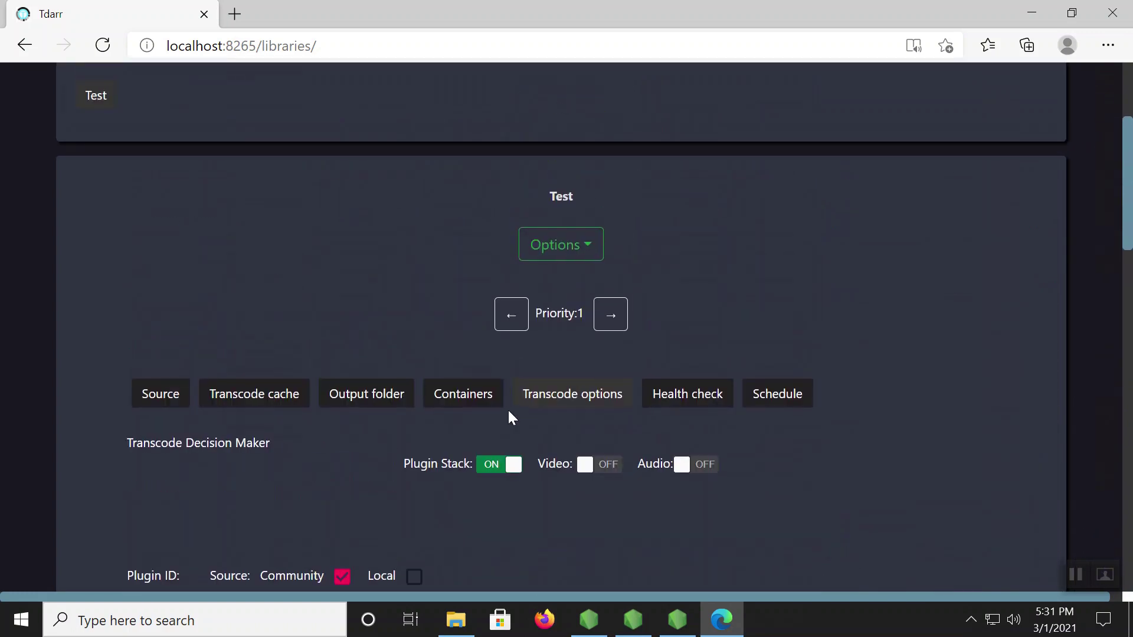
pyautogui.click(157, 397)
pyautogui.scroll(-1, 177, 390)
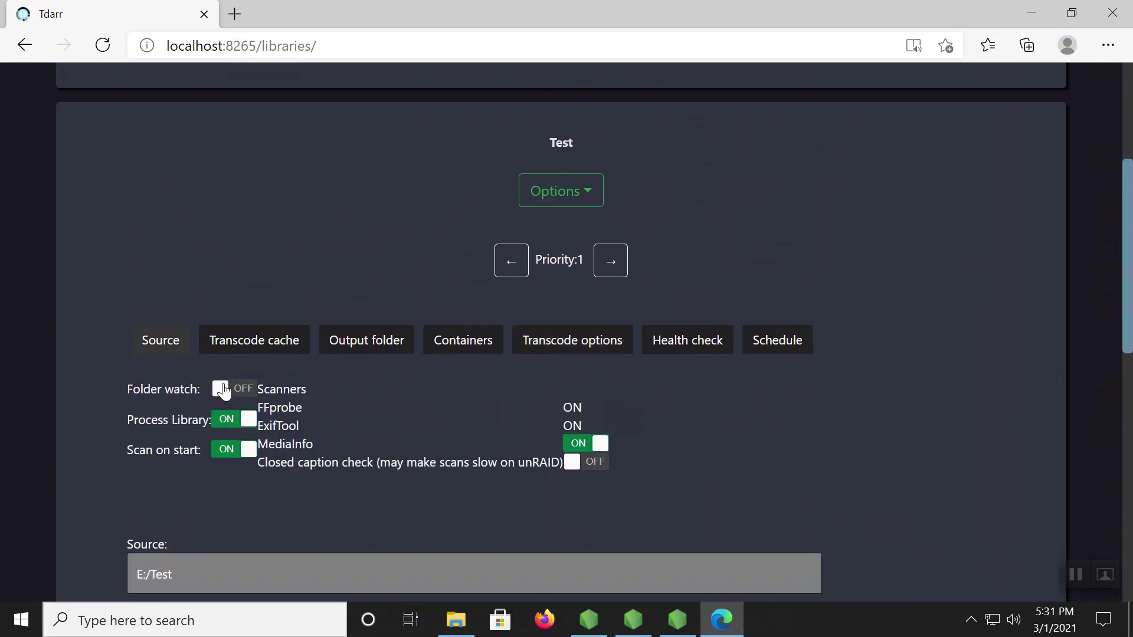
pyautogui.click(222, 391)
pyautogui.click(228, 393)
pyautogui.click(228, 391)
pyautogui.scroll(-3, 90, 319)
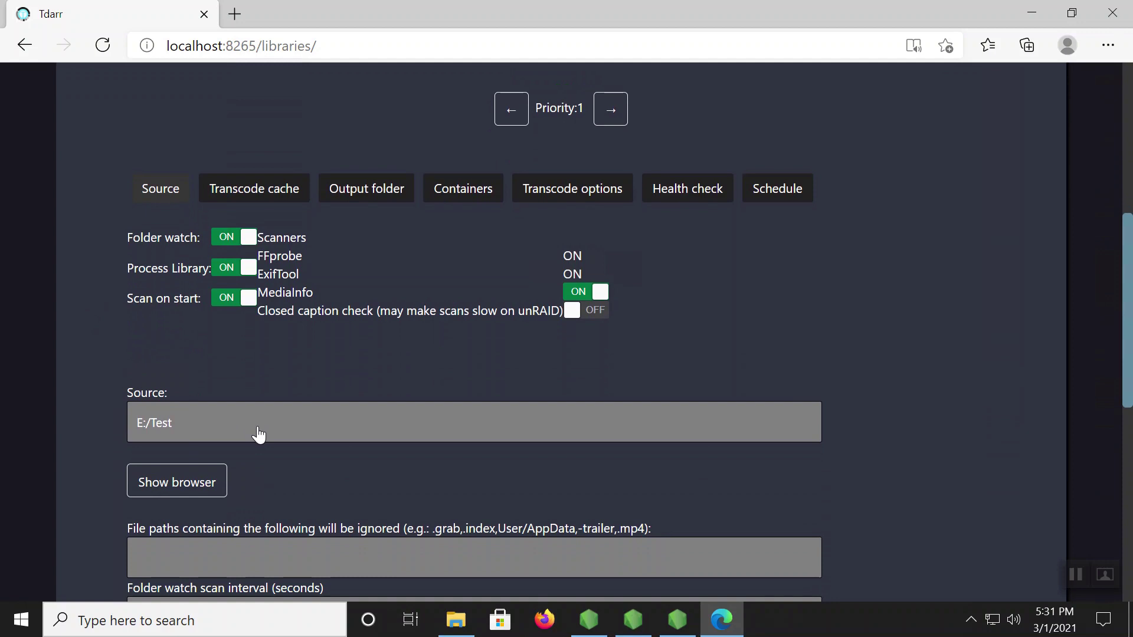
# Step: Review the Transcode cache, Output folder, Containers and Transcode options settings
pyautogui.press('super')
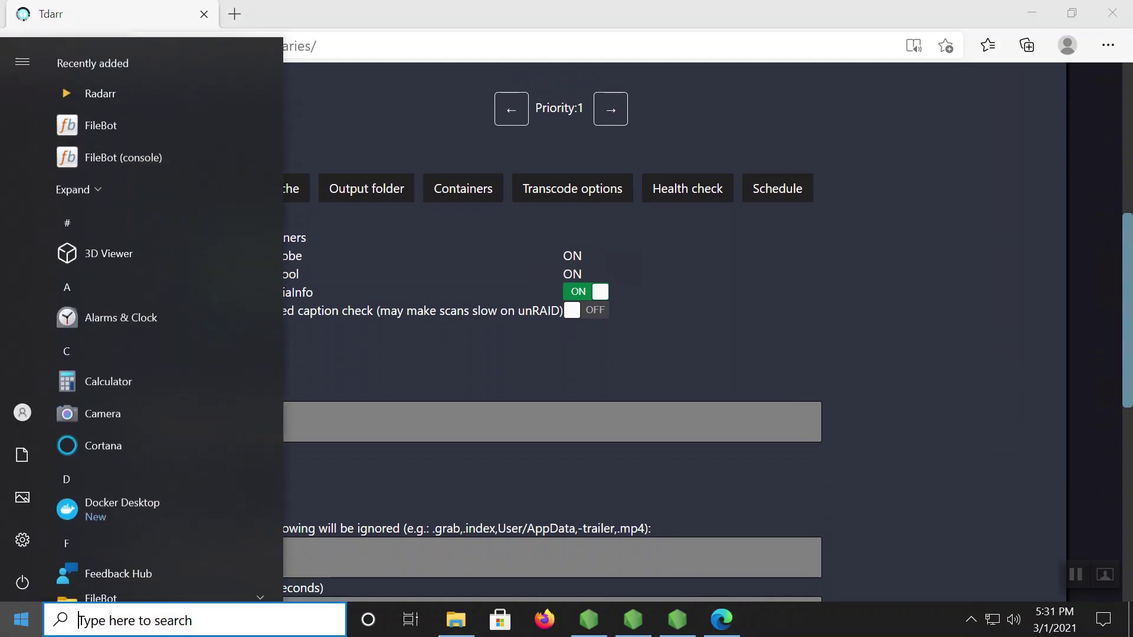
pyautogui.click(648, 361)
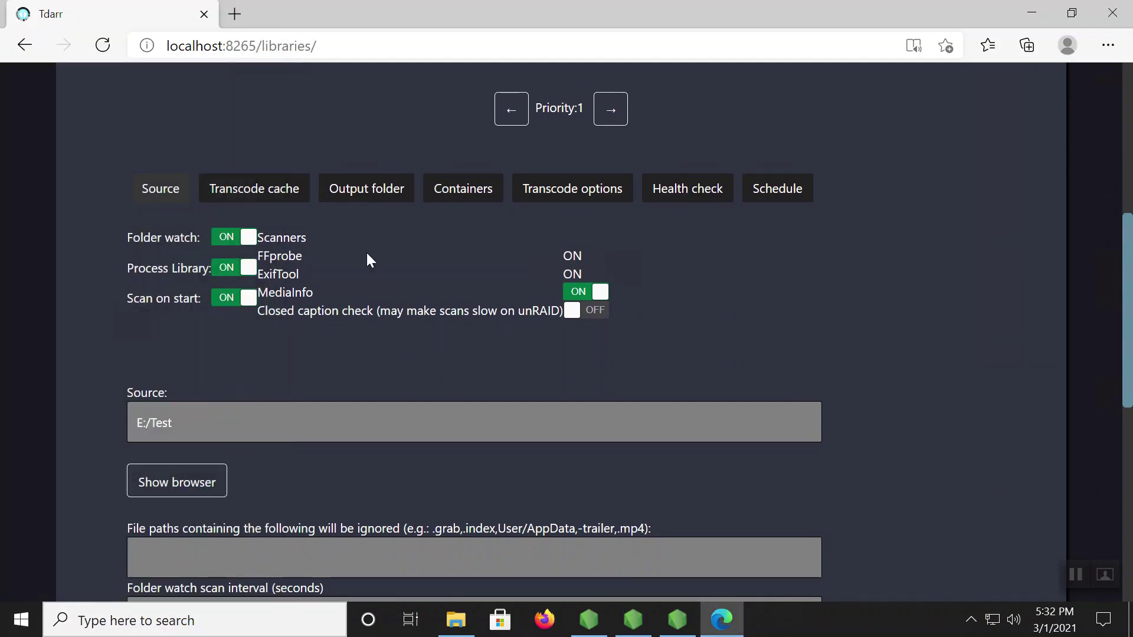
pyautogui.doubleClick(255, 203)
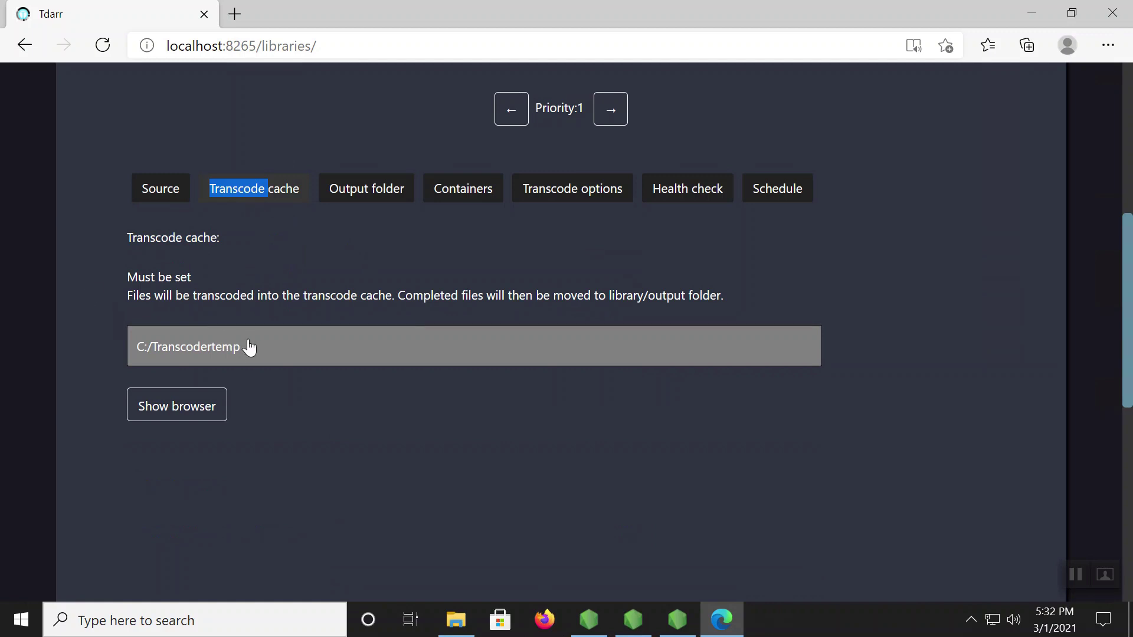
pyautogui.click(368, 193)
pyautogui.click(452, 196)
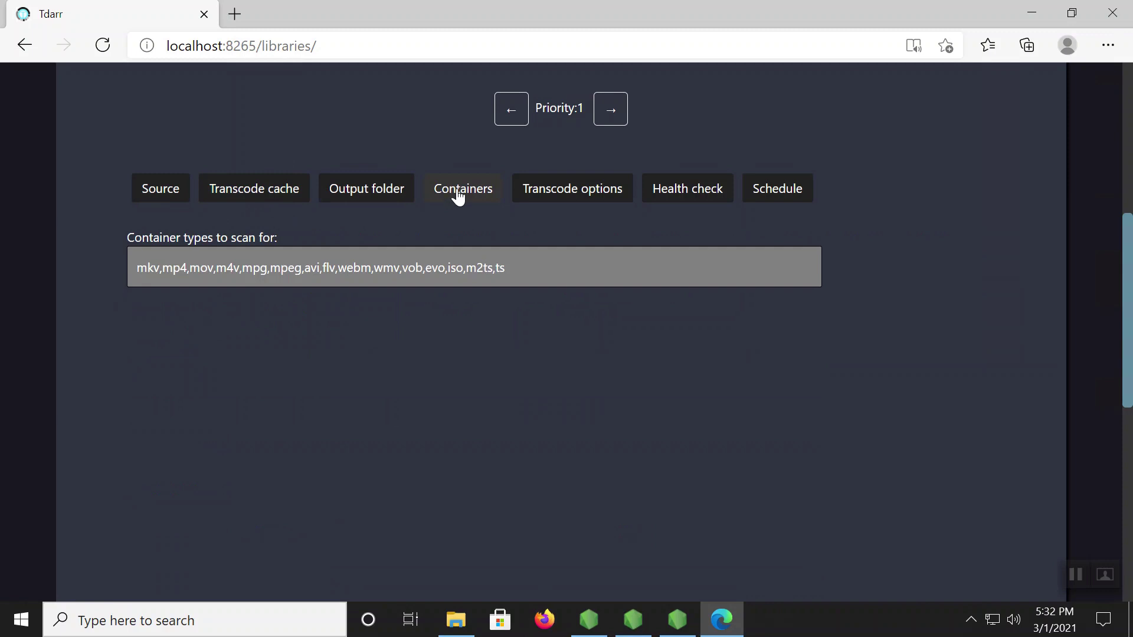
pyautogui.click(567, 193)
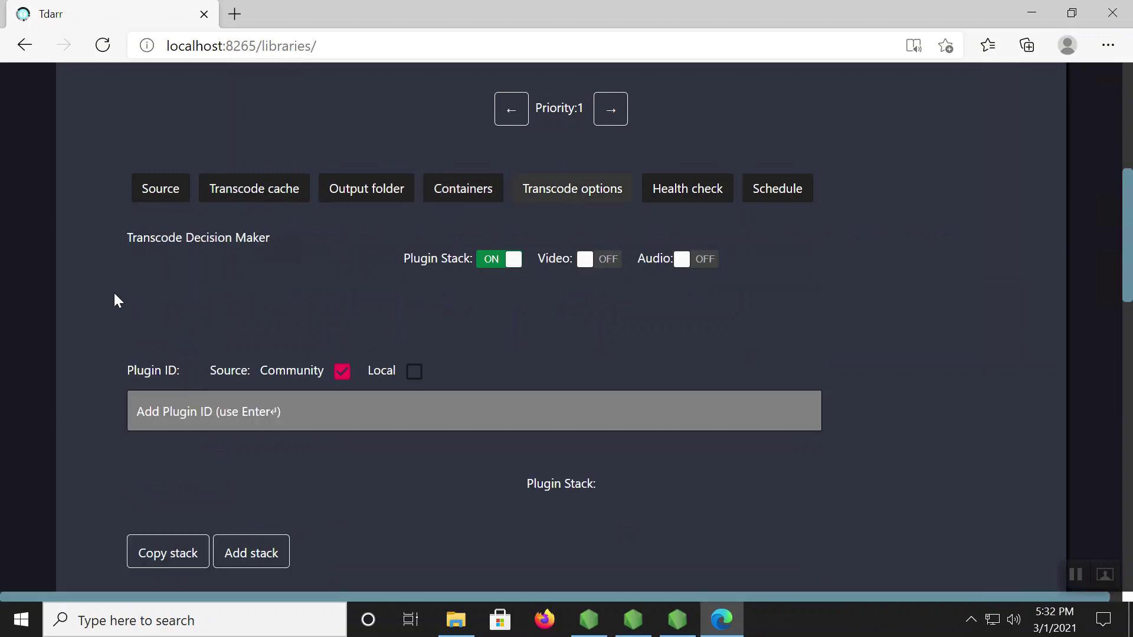
# Step: Show the Health check settings, with Quick (HandBrake) checked and Thorough (FFmpeg) unchecked
pyautogui.click(701, 189)
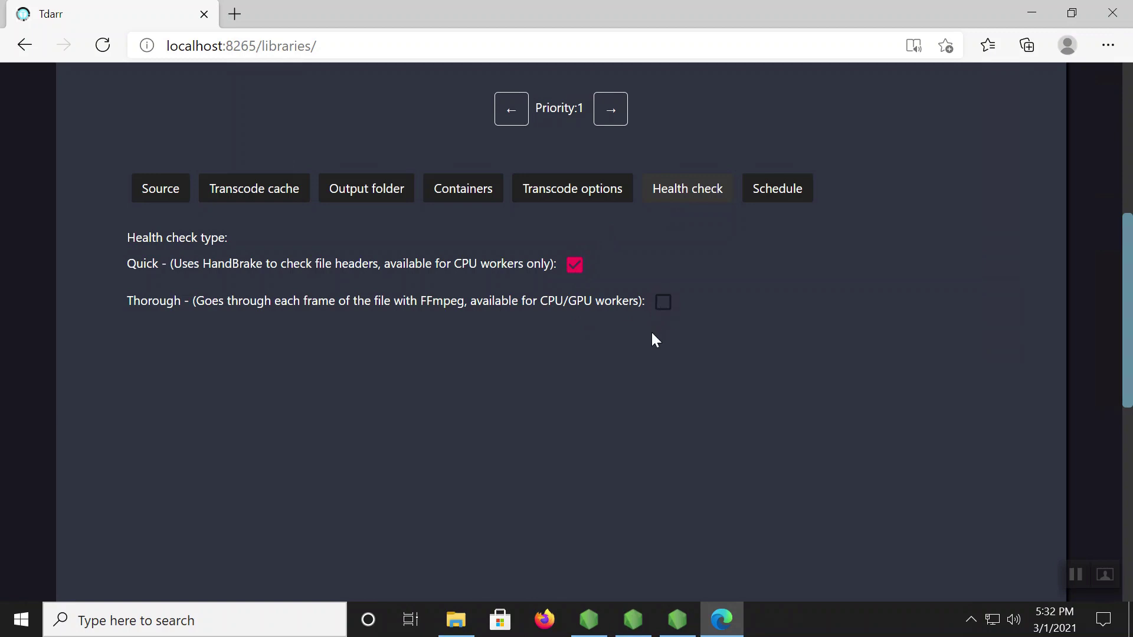
pyautogui.scroll(2, 732, 293)
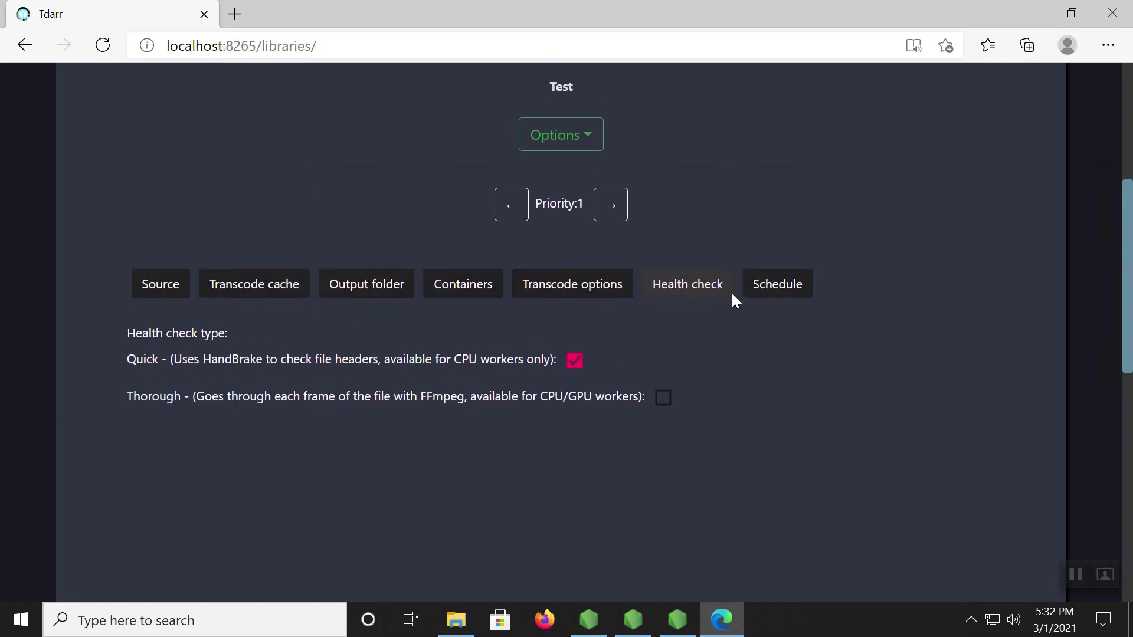
pyautogui.click(769, 298)
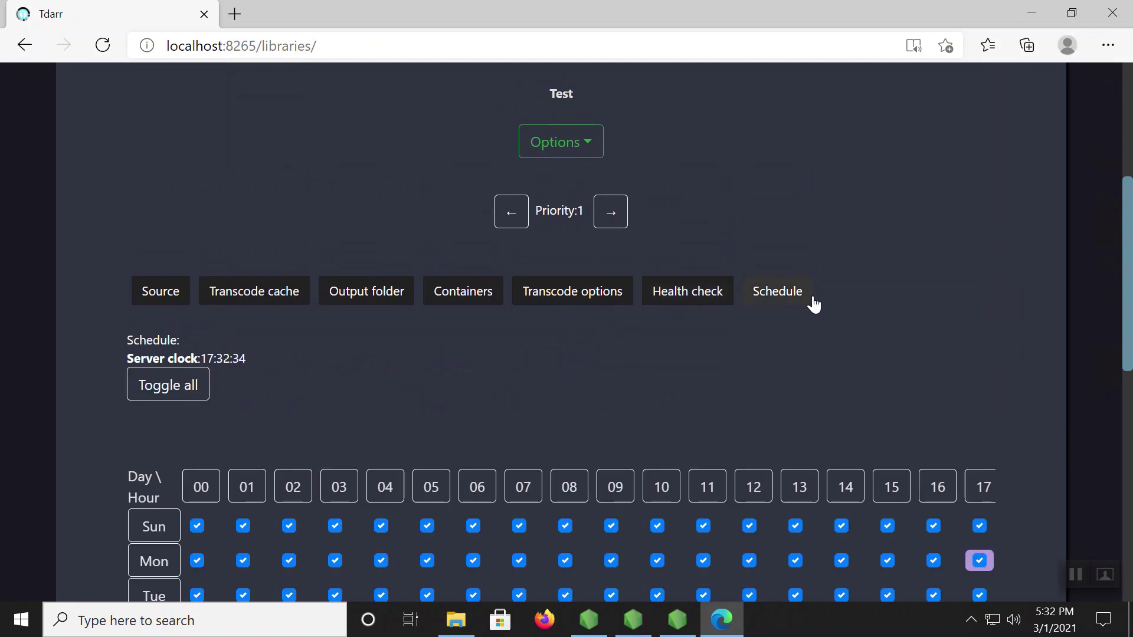
pyautogui.scroll(-3, 981, 339)
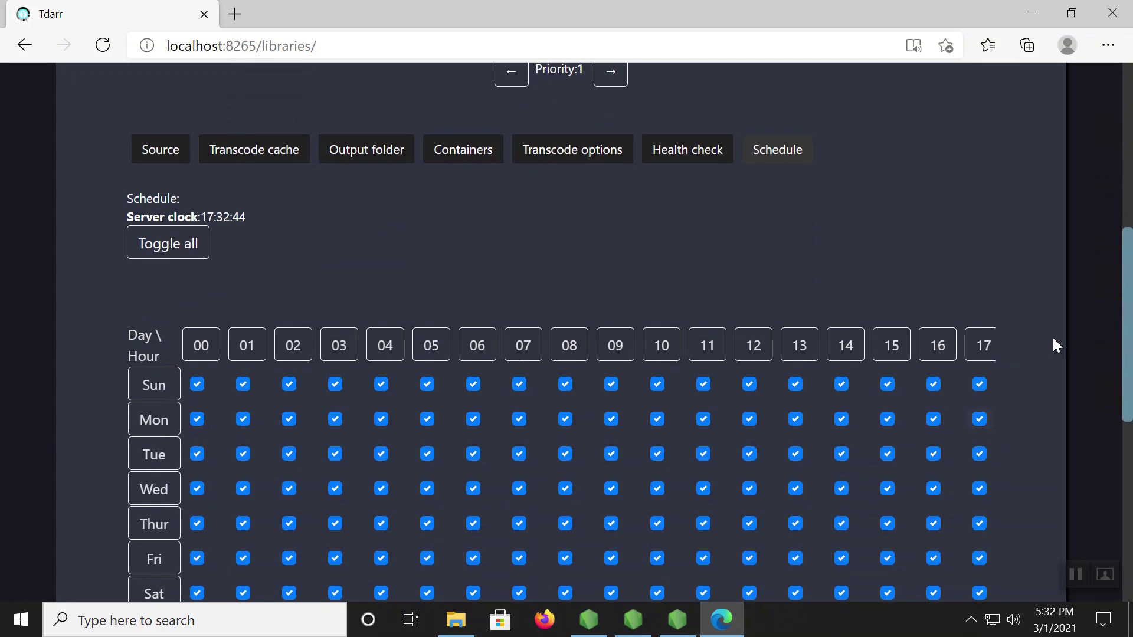
pyautogui.click(162, 260)
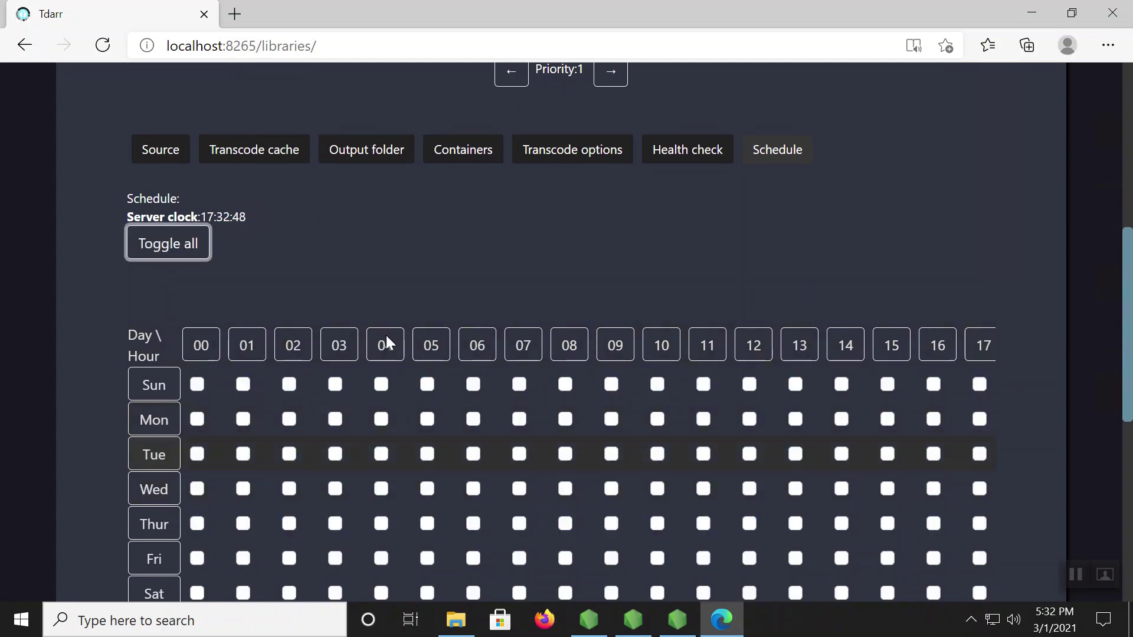
pyautogui.scroll(-2, 479, 271)
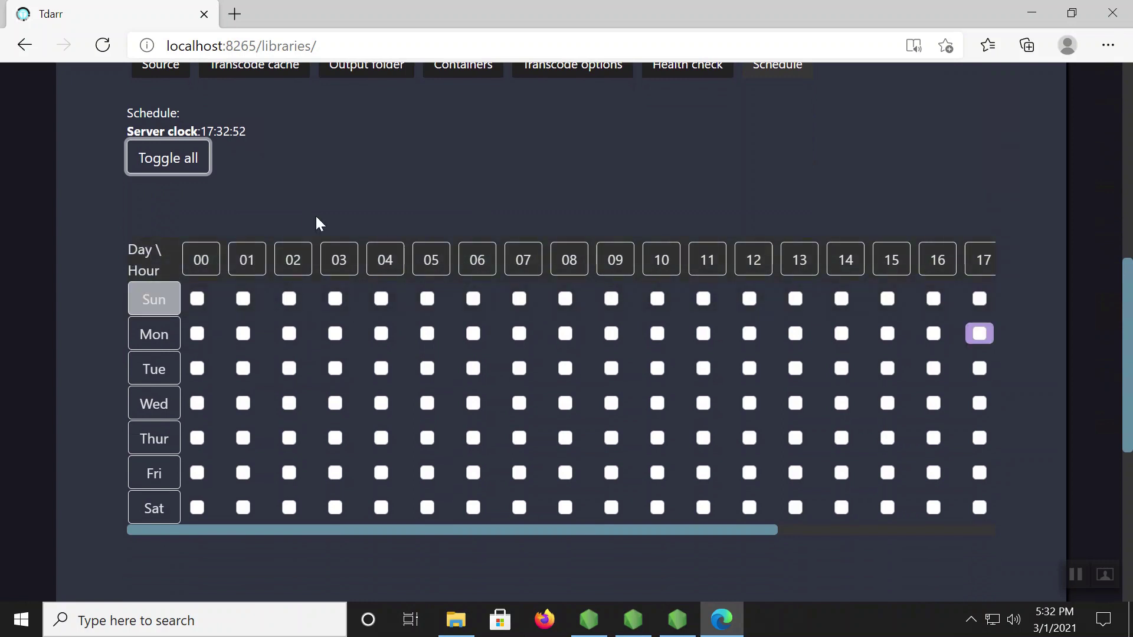
pyautogui.click(203, 264)
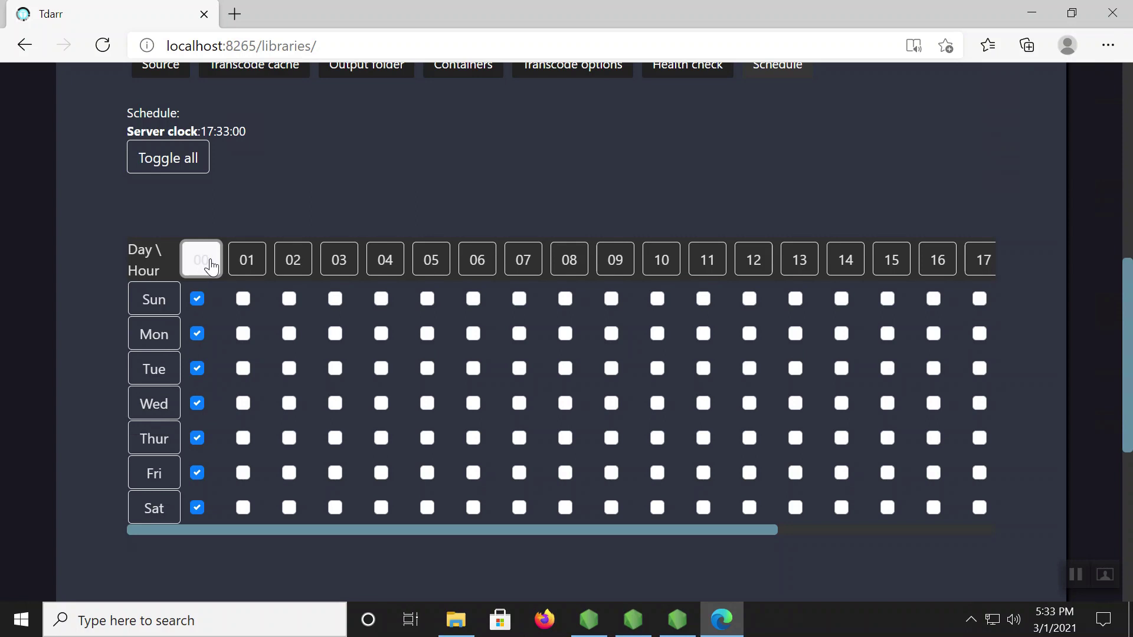
pyautogui.press('super')
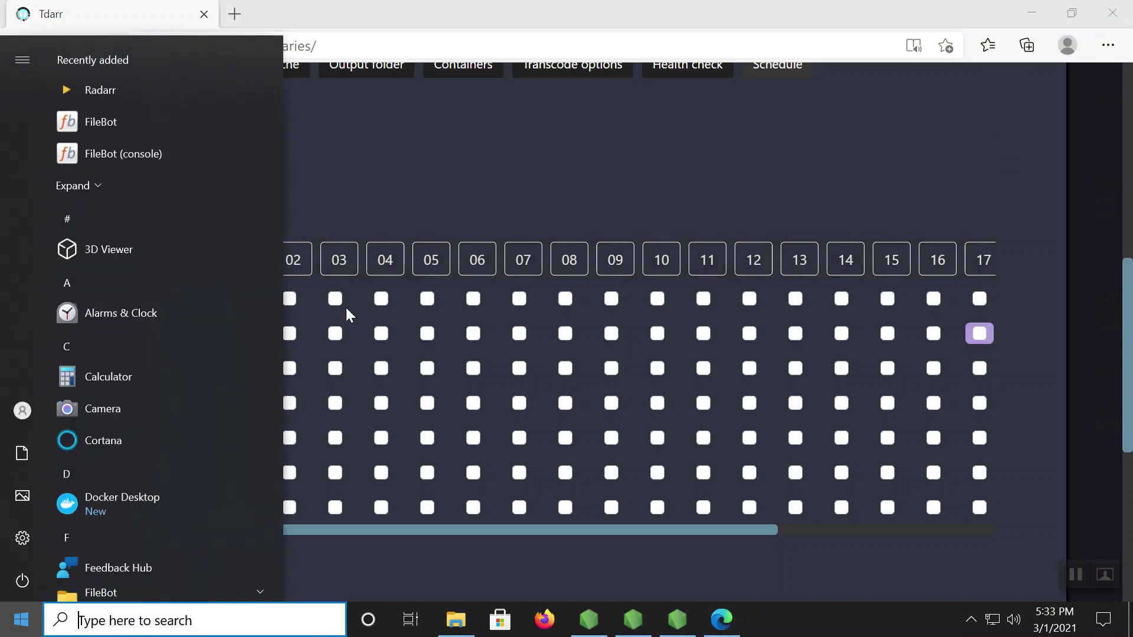
pyautogui.click(466, 200)
pyautogui.click(262, 261)
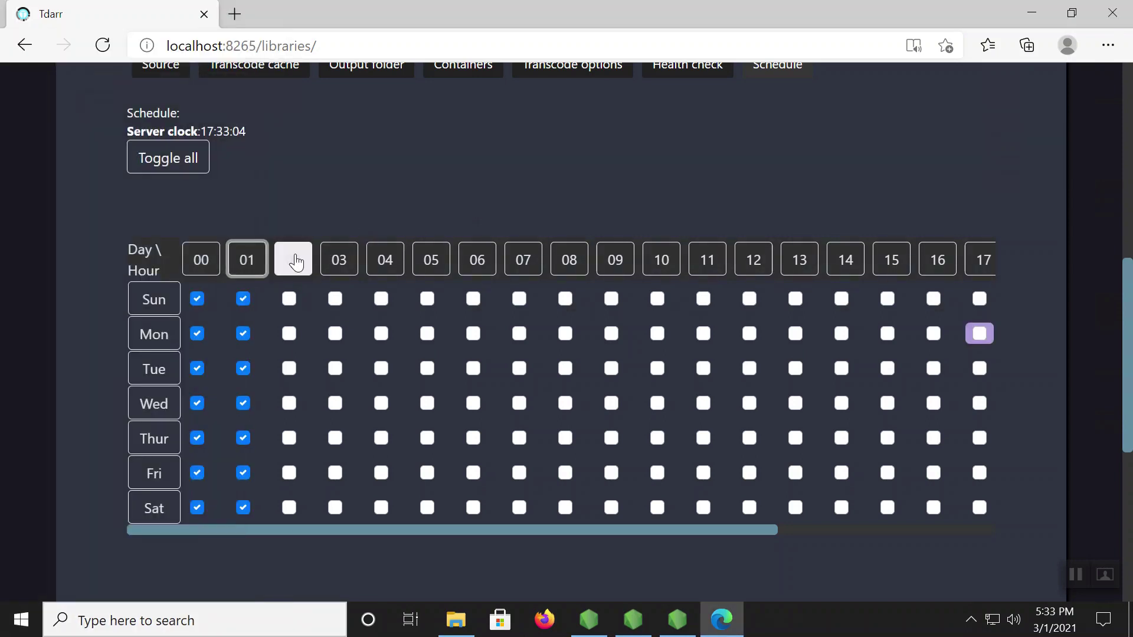
pyautogui.click(295, 260)
pyautogui.click(341, 260)
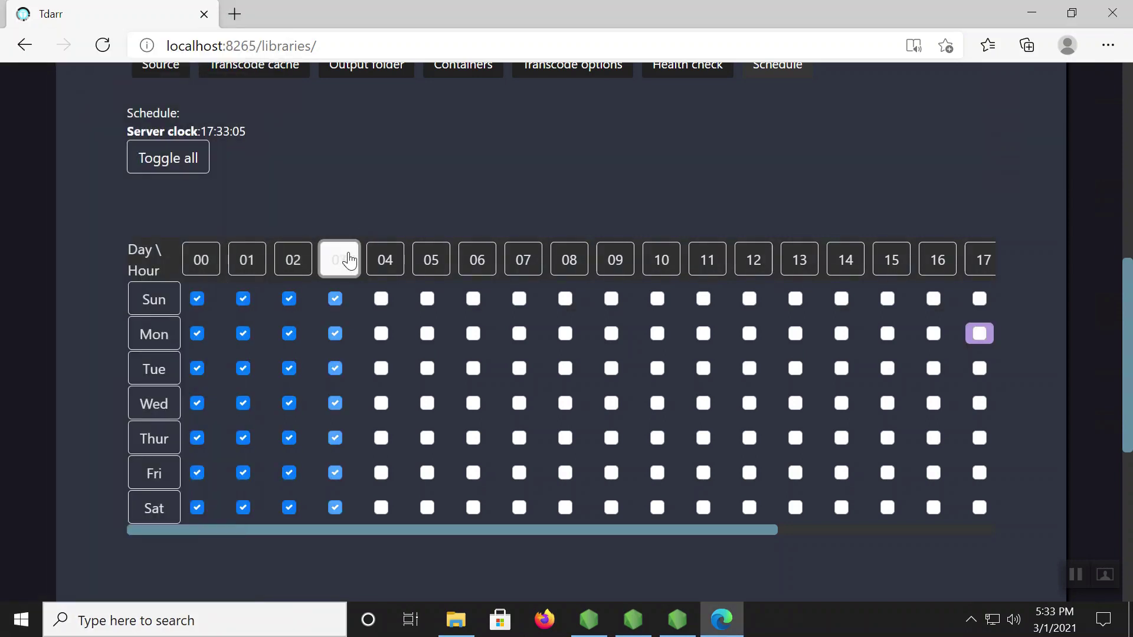
pyautogui.click(398, 260)
pyautogui.click(430, 259)
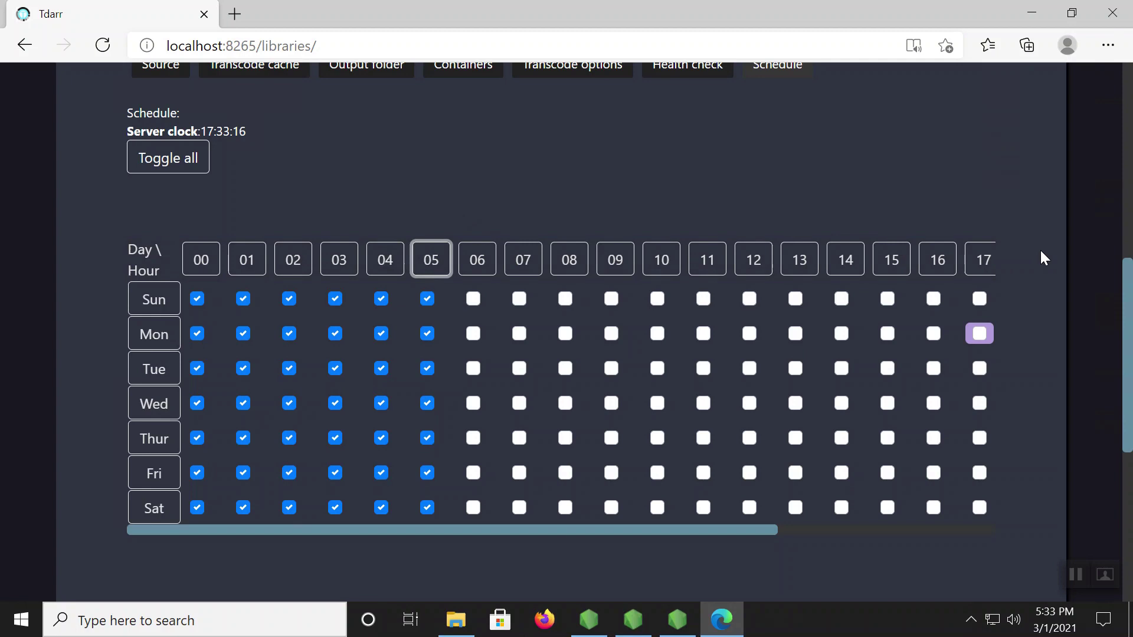
pyautogui.moveTo(606, 531); pyautogui.dragTo(354, 511)
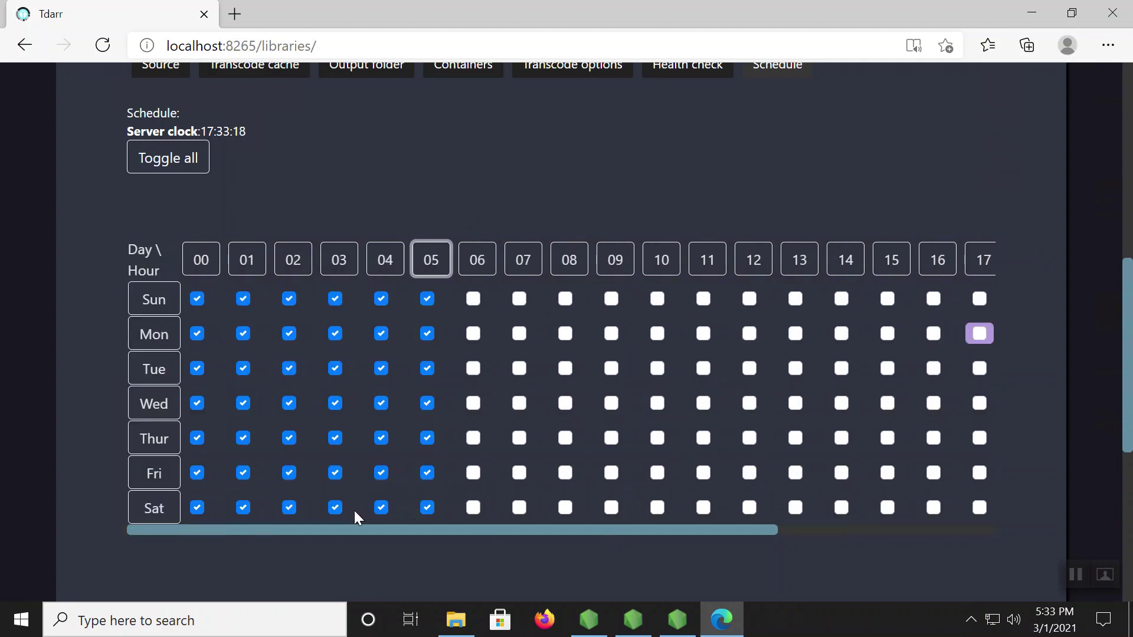
pyautogui.click(174, 161)
pyautogui.click(173, 161)
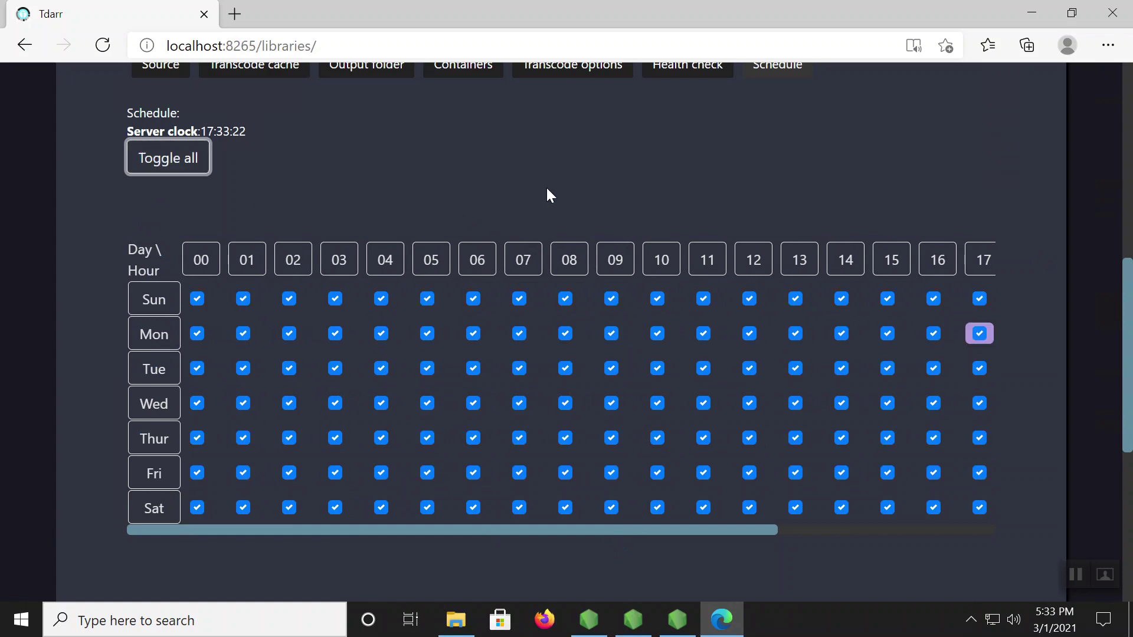
pyautogui.scroll(8, 547, 189)
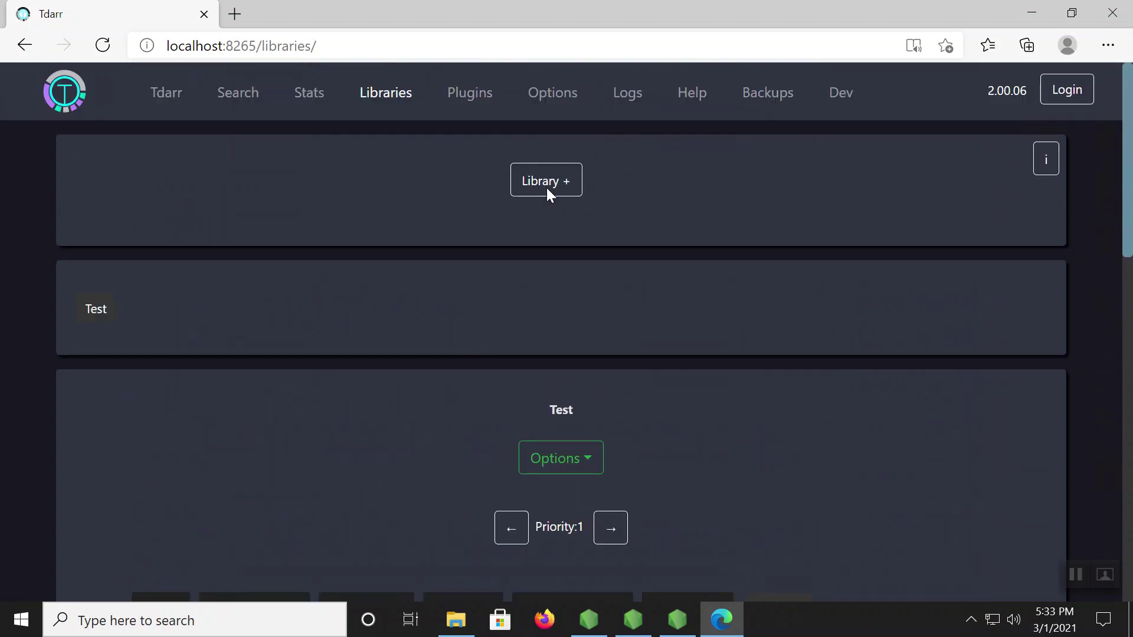
pyautogui.click(171, 93)
pyautogui.scroll(-4, 8, 422)
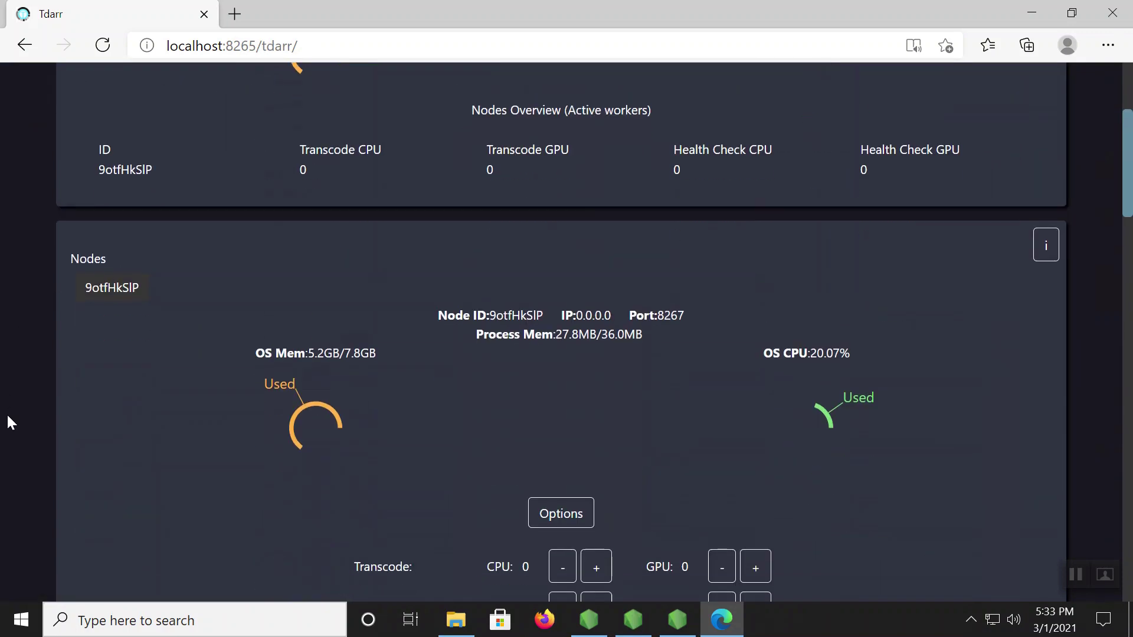
pyautogui.scroll(4, 8, 421)
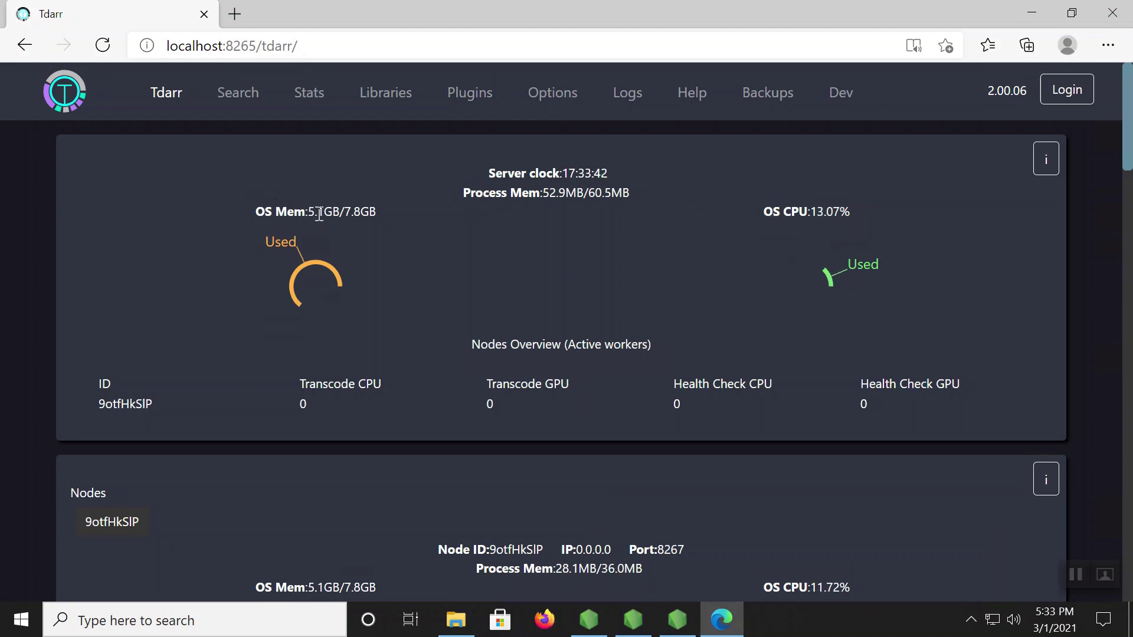
pyautogui.scroll(-2, 67, 268)
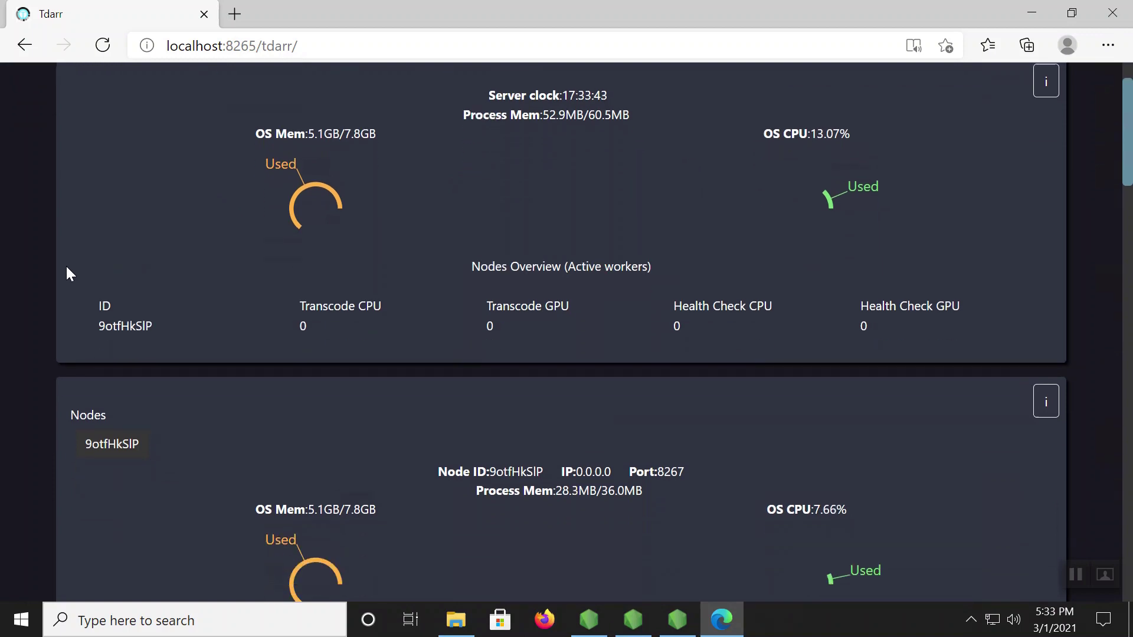
pyautogui.scroll(2, 67, 269)
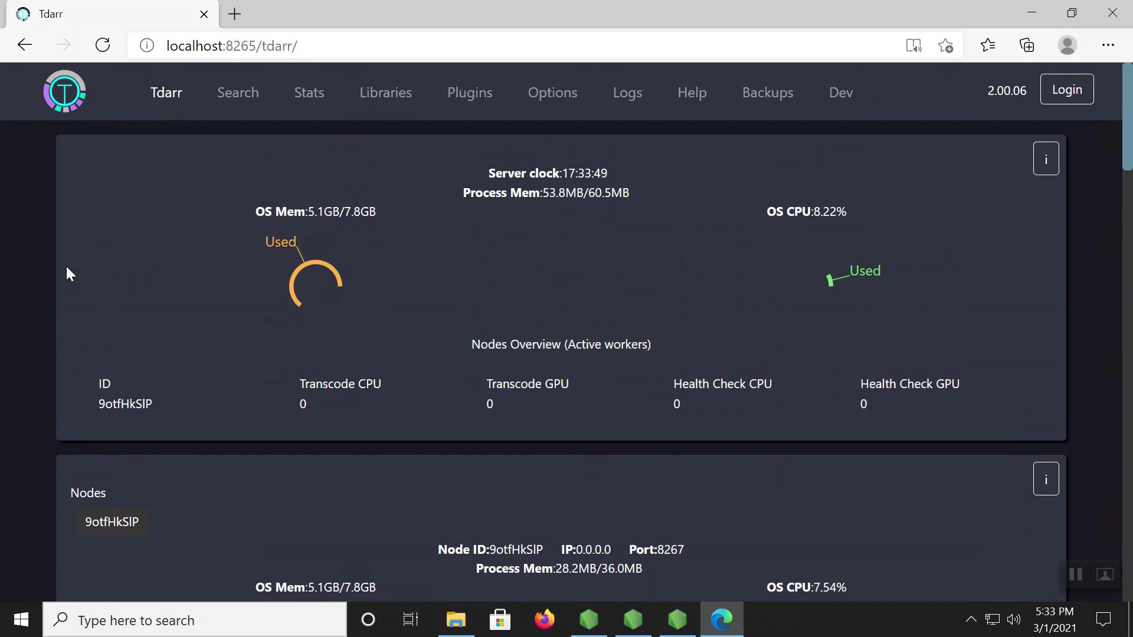
pyautogui.scroll(-4, 67, 271)
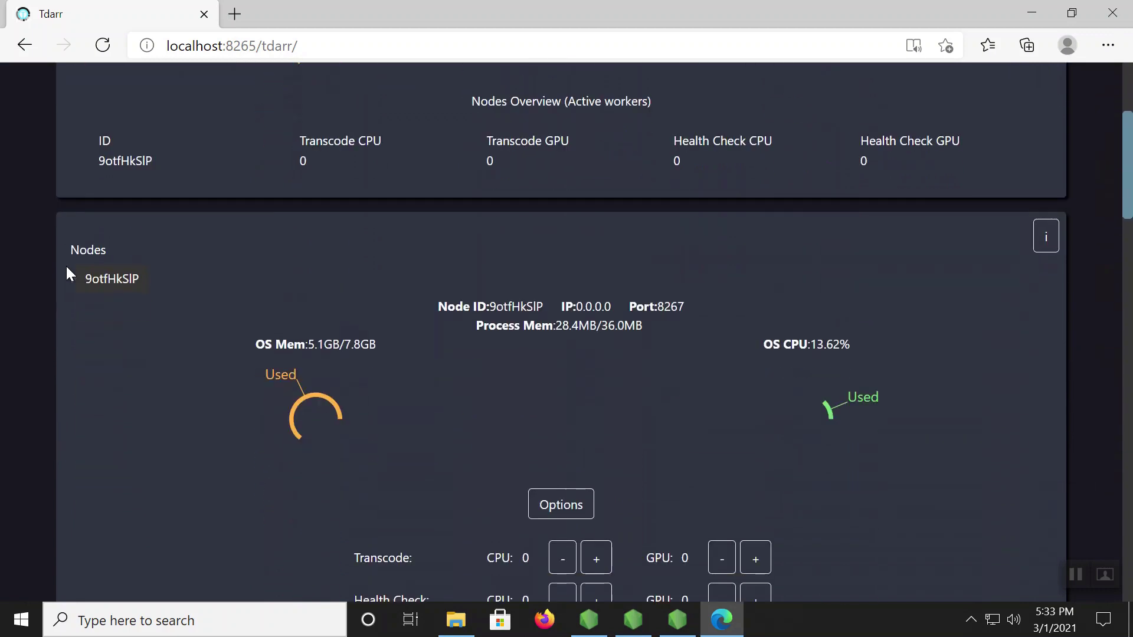
pyautogui.scroll(-2, 663, 320)
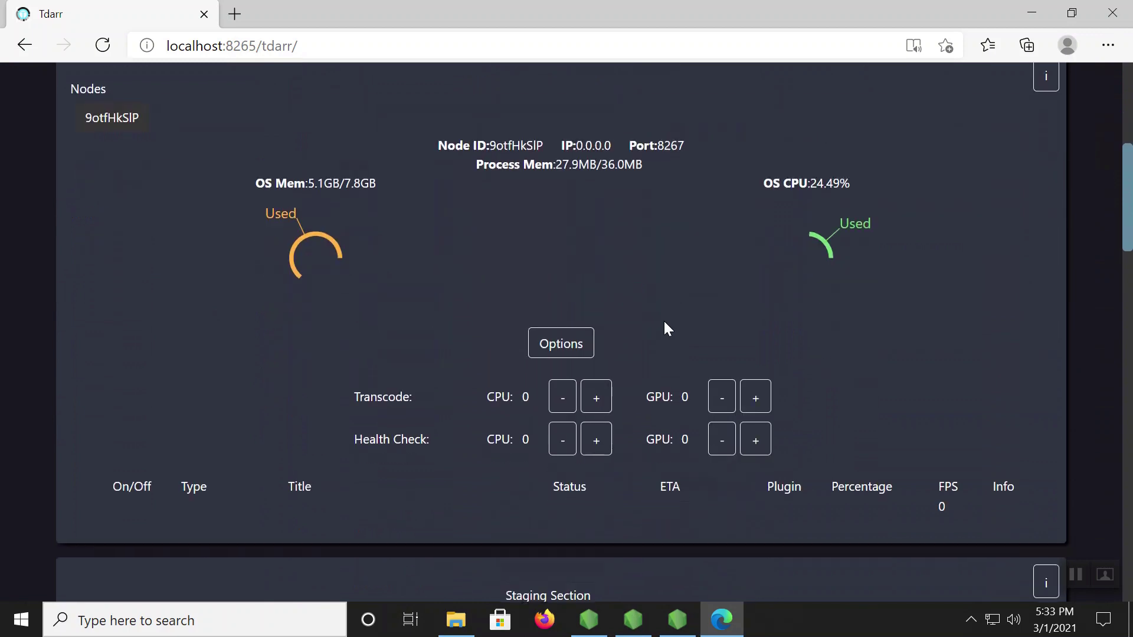
pyautogui.scroll(1, 47, 247)
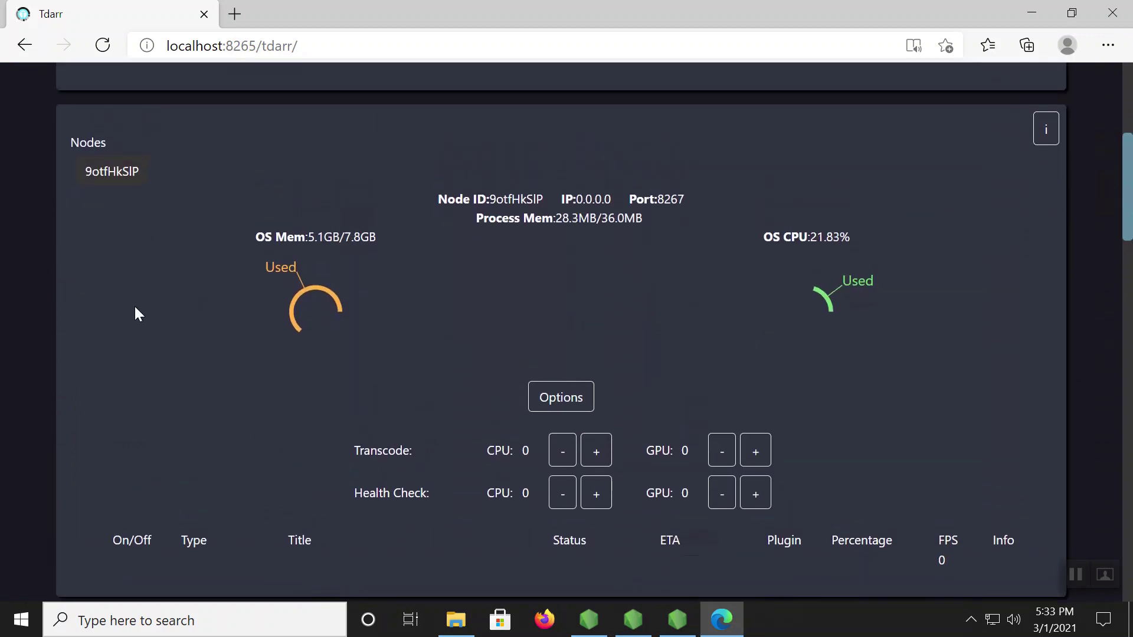
pyautogui.scroll(-8, 28, 301)
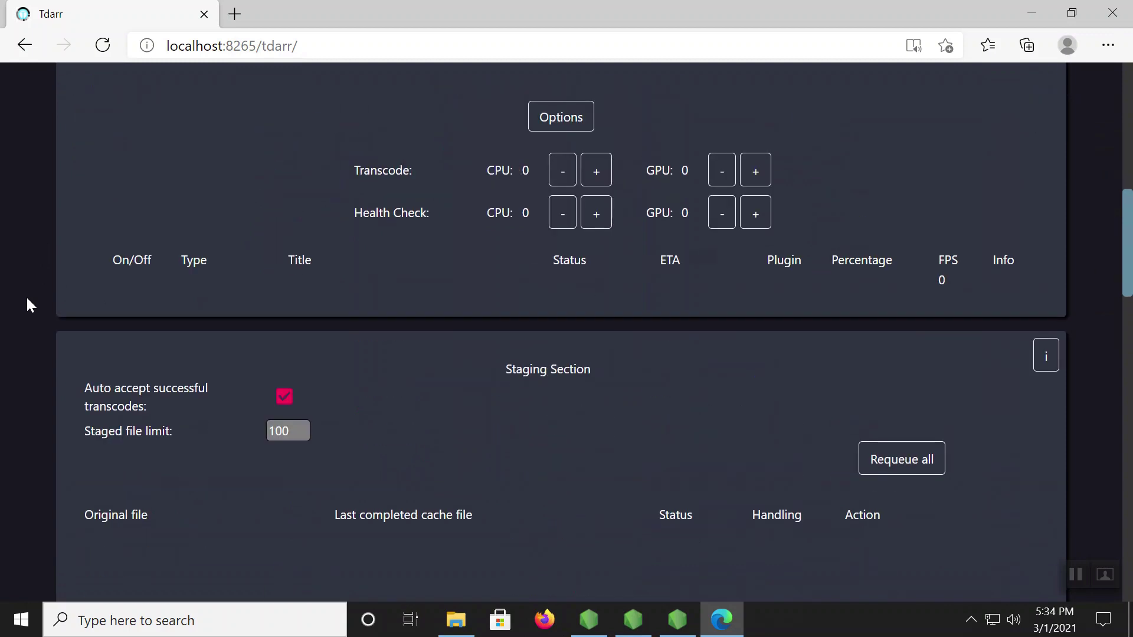
pyautogui.scroll(10, 27, 304)
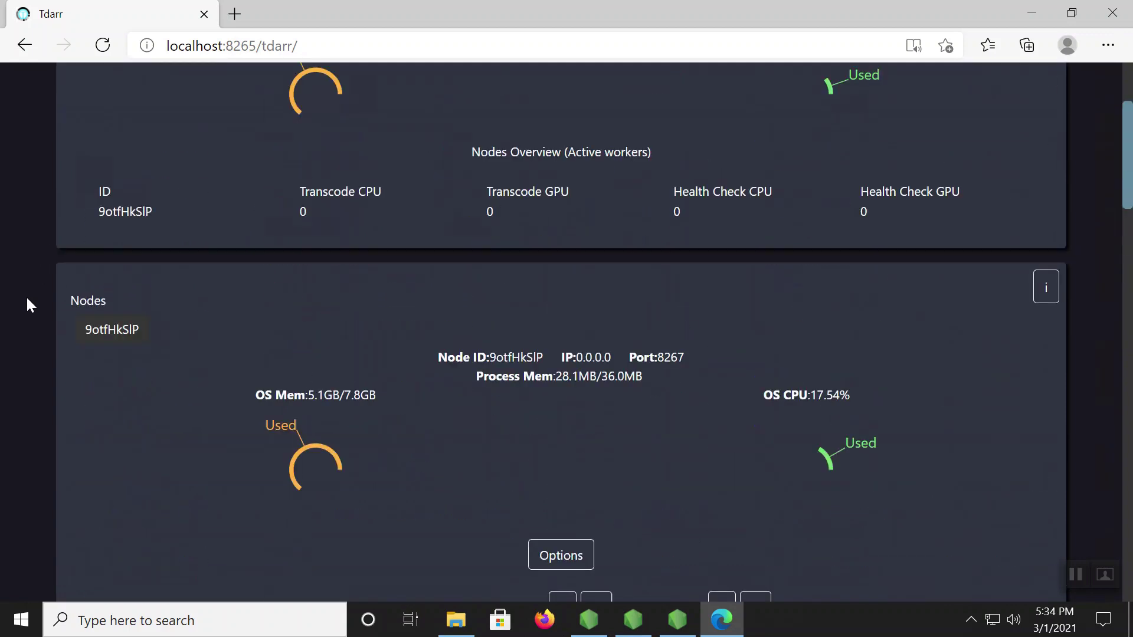
# Step: From the Libraries page, run Scan (Fresh) on the Test library and confirm it
pyautogui.click(385, 95)
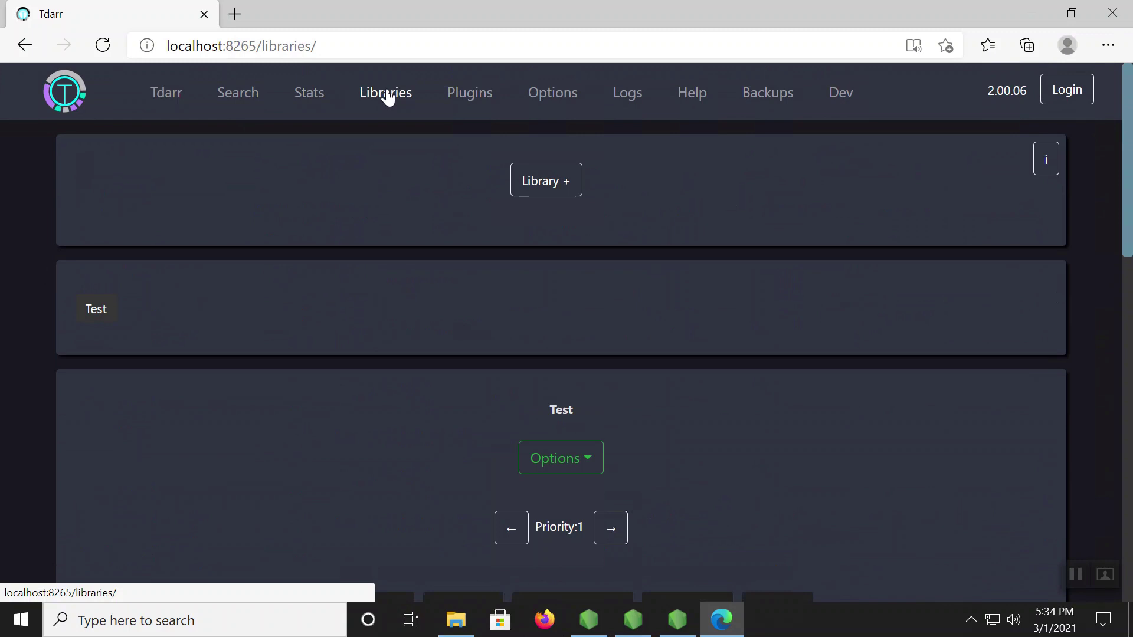
pyautogui.scroll(-3, 352, 316)
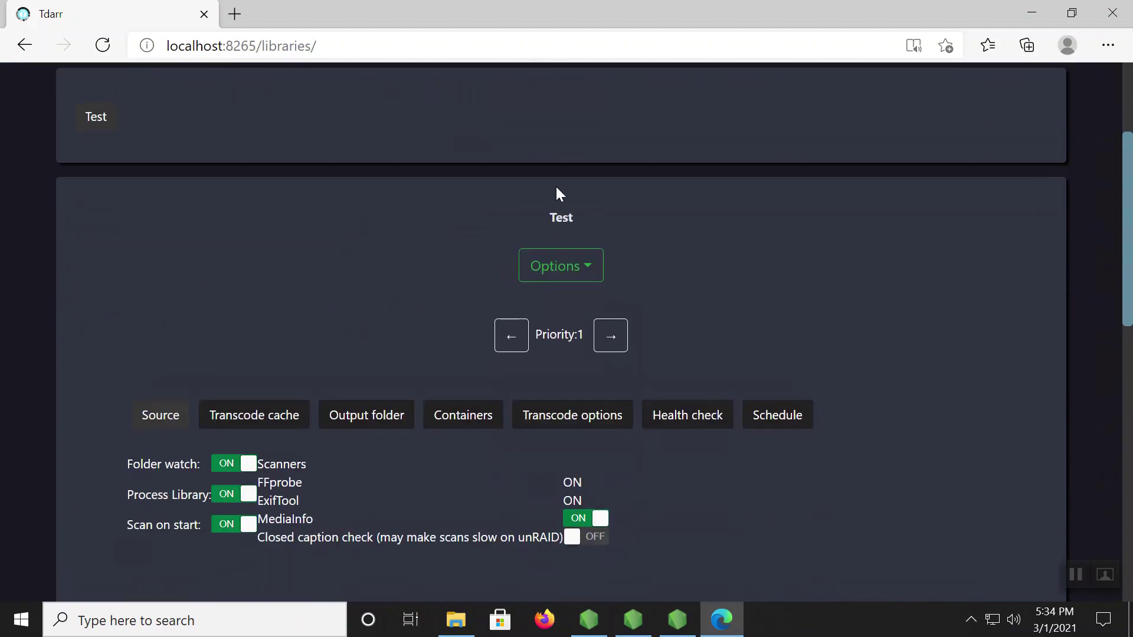
pyautogui.click(575, 269)
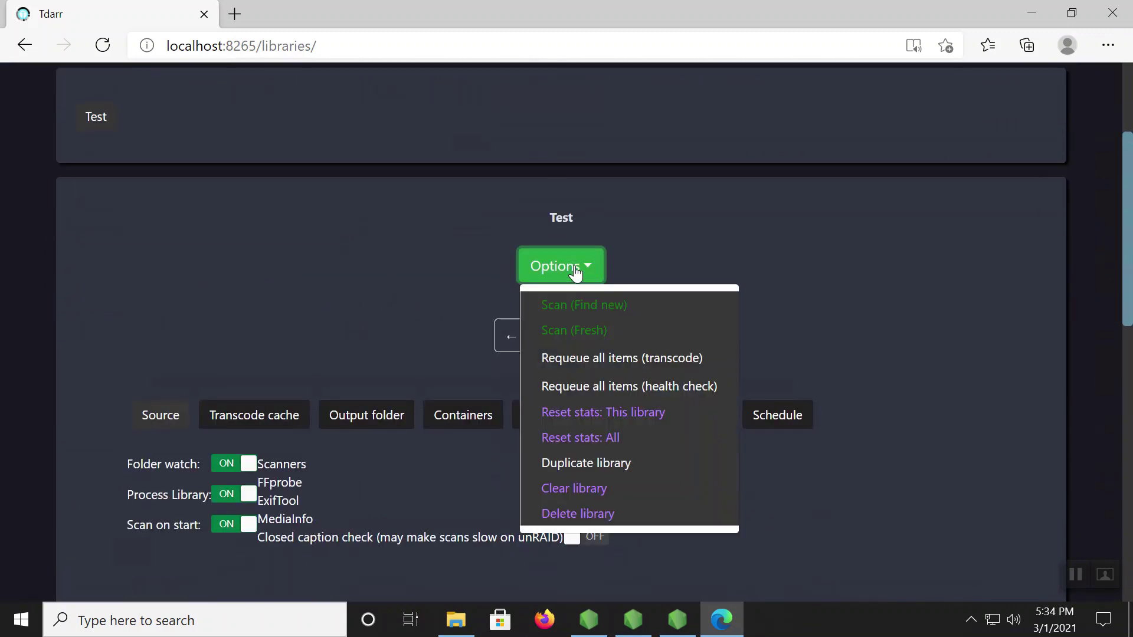
pyautogui.click(612, 334)
pyautogui.click(655, 180)
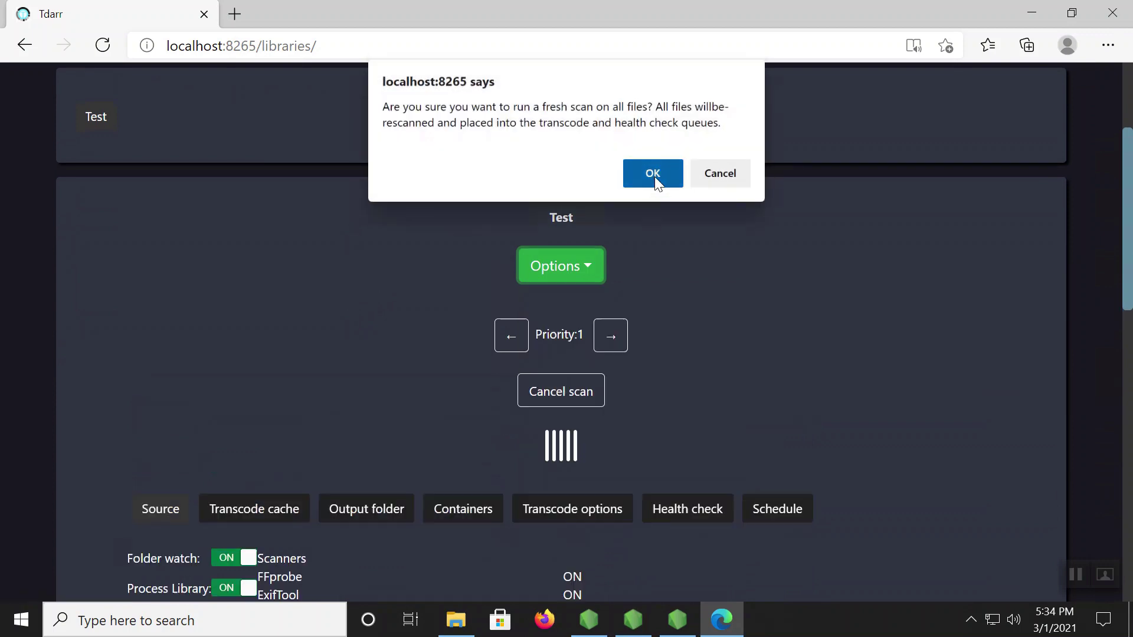
pyautogui.click(653, 174)
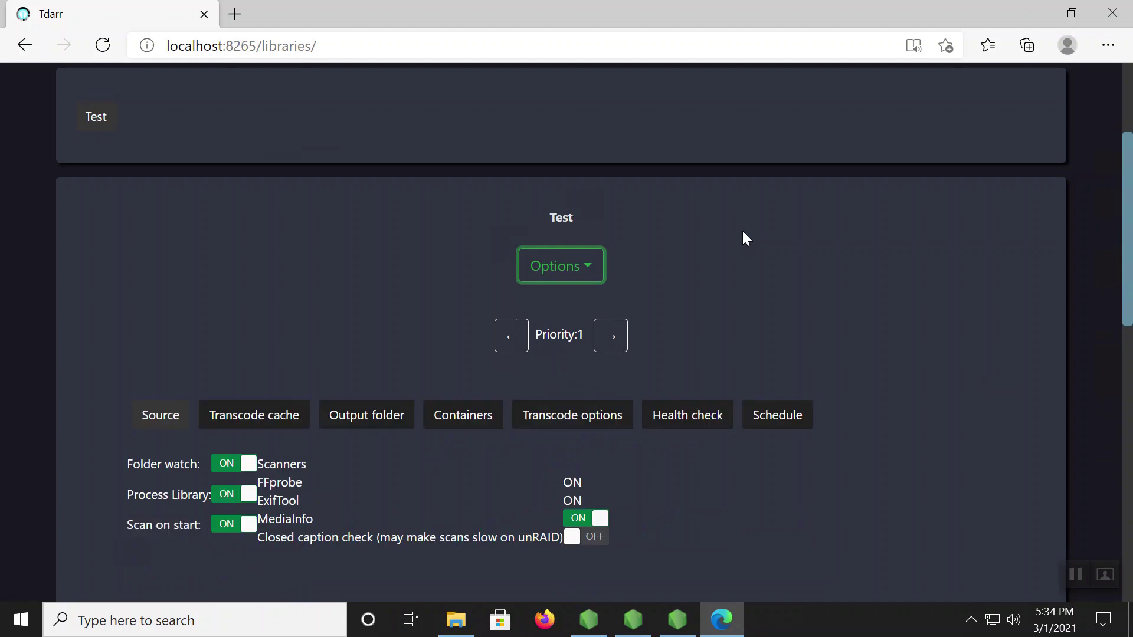
pyautogui.scroll(3, 742, 238)
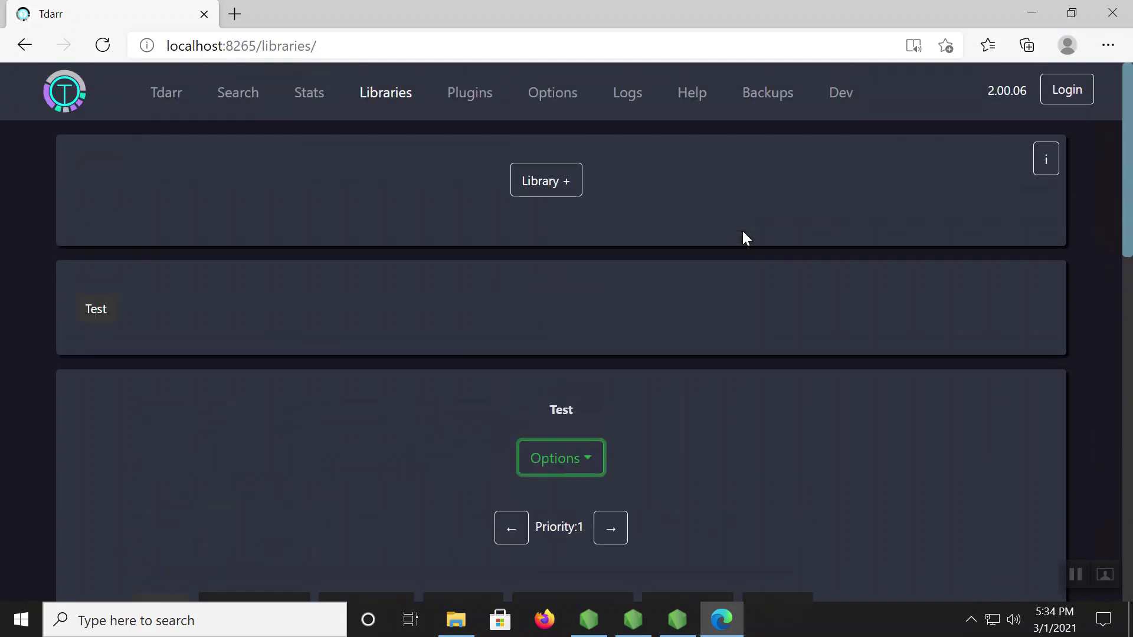
# Step: Return to the dashboard and scroll up to the Nodes panel's transcode and health-check worker counts
pyautogui.click(163, 102)
pyautogui.scroll(-3, 10, 396)
pyautogui.scroll(-15, 10, 393)
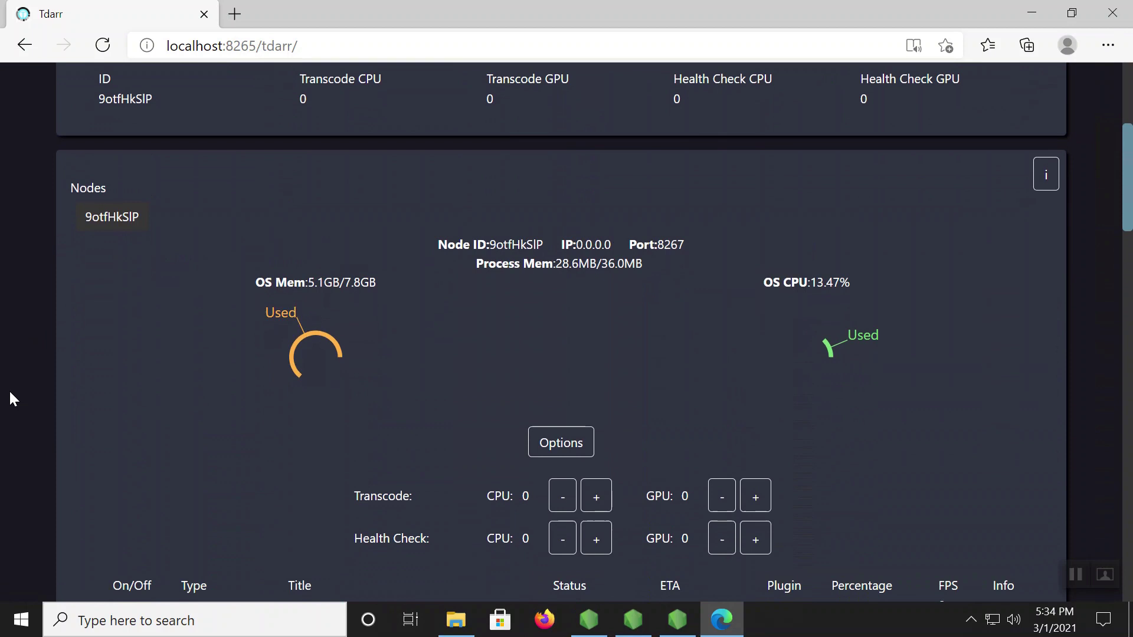
pyautogui.scroll(-7, 10, 400)
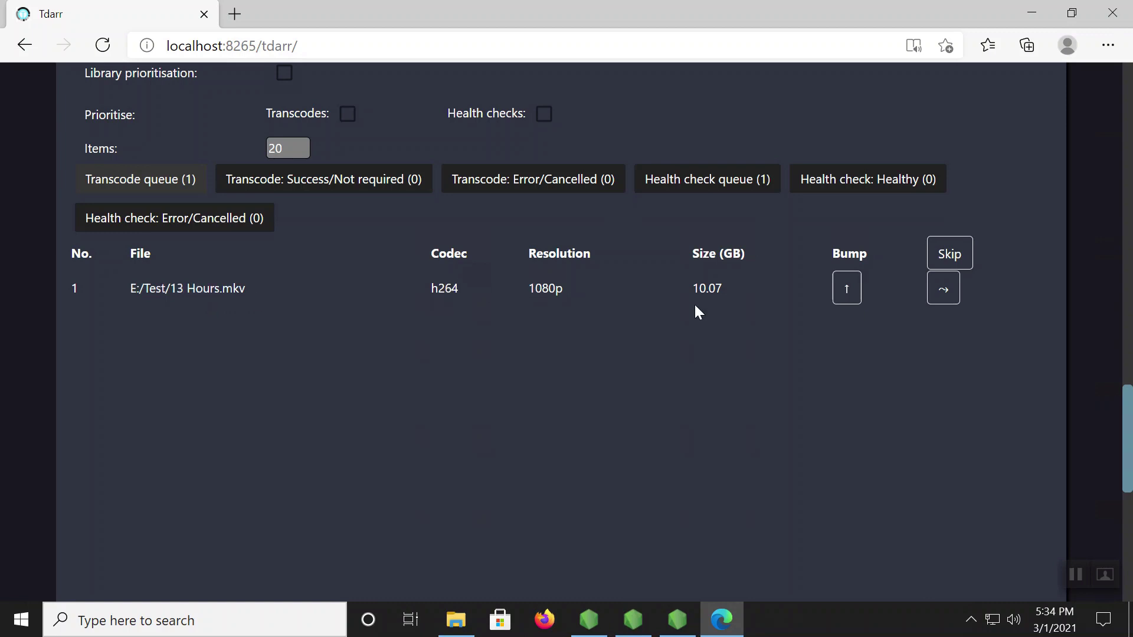
pyautogui.scroll(2, 709, 292)
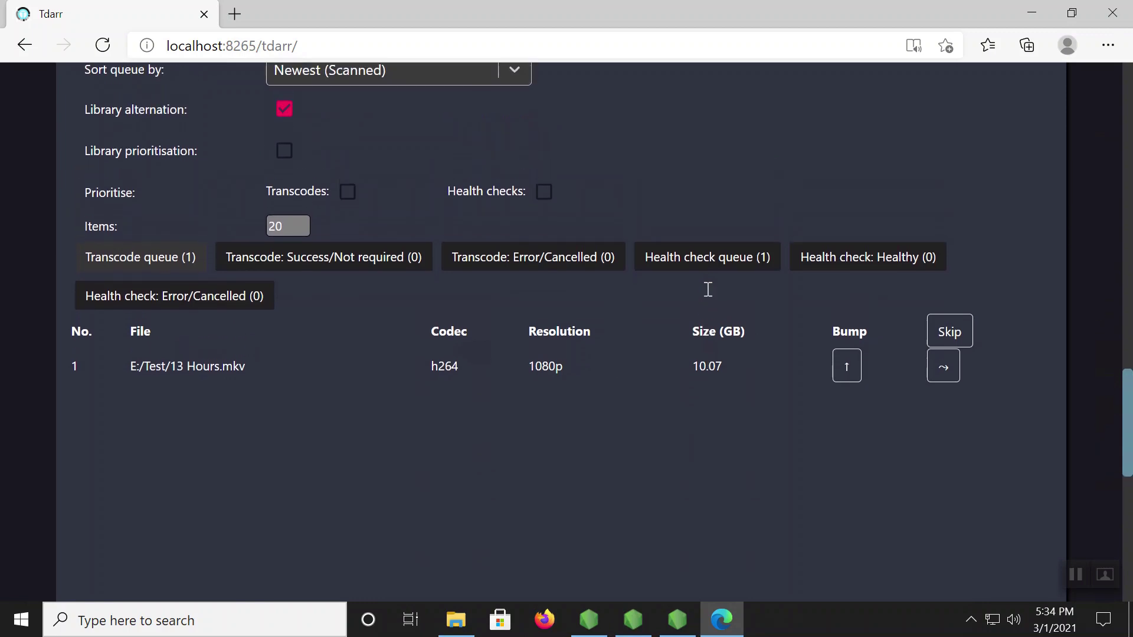
pyautogui.scroll(7, 707, 292)
pyautogui.scroll(-4, 705, 287)
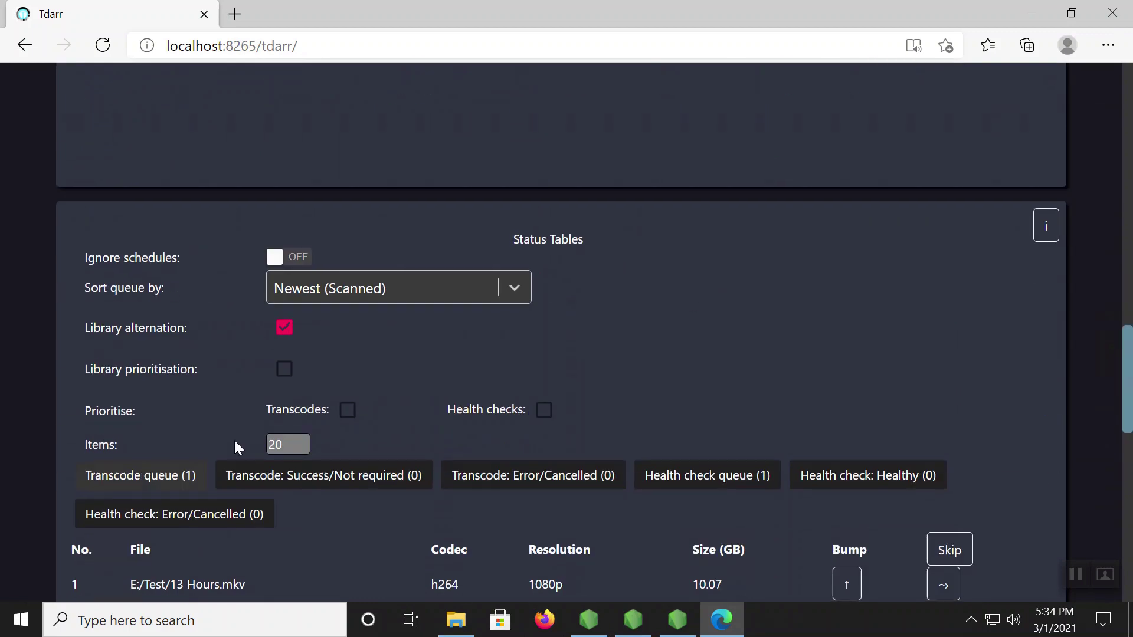
pyautogui.scroll(12, 609, 352)
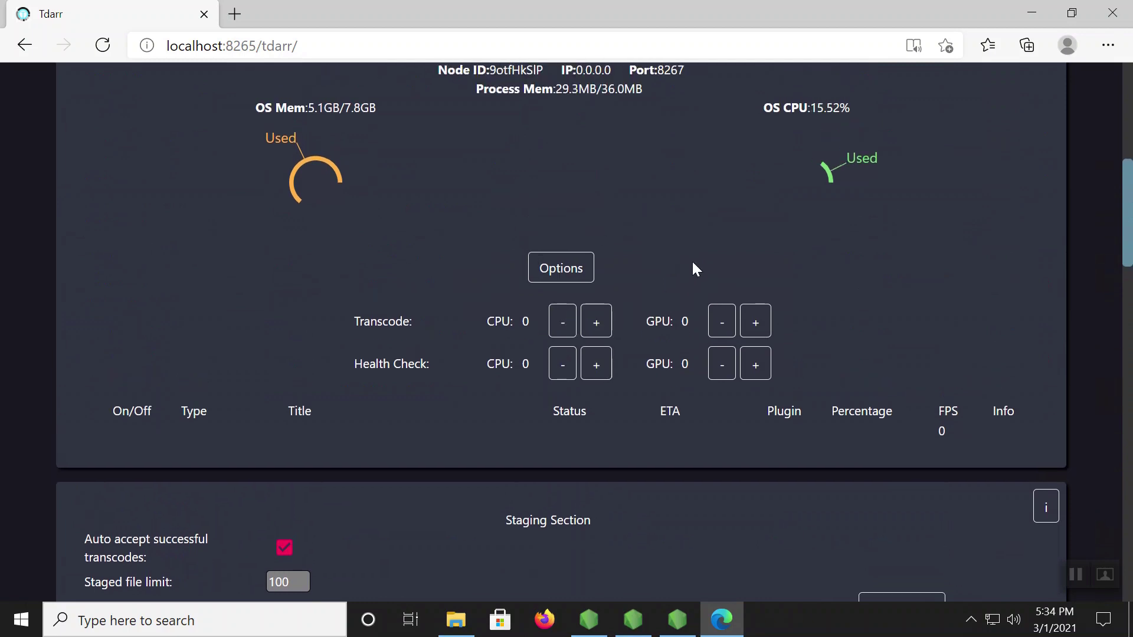
pyautogui.scroll(1, 693, 269)
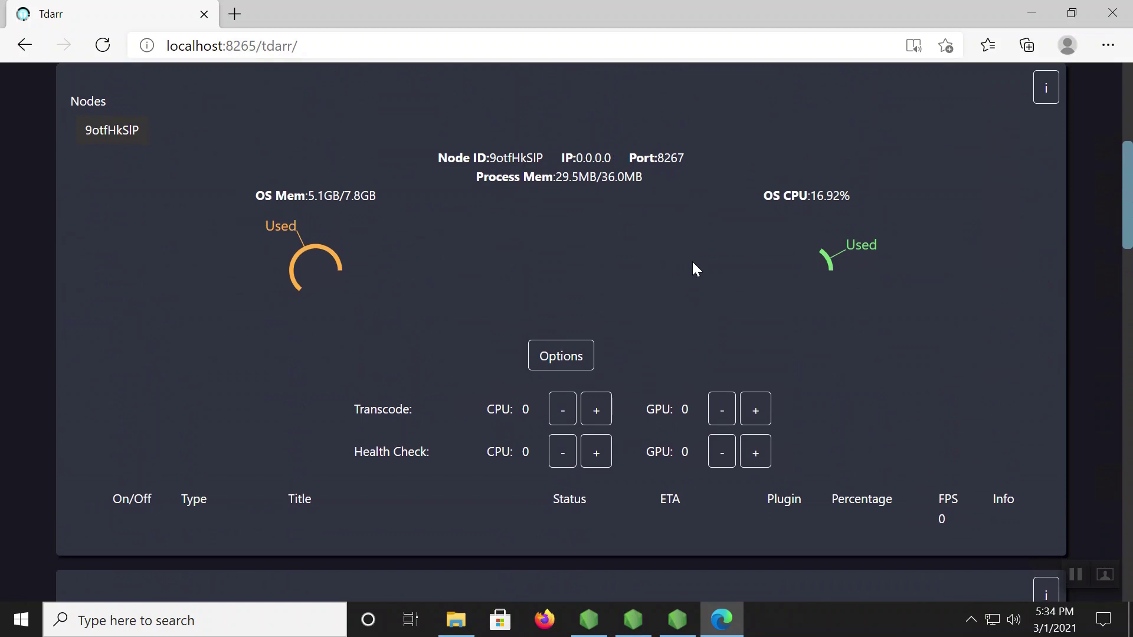
pyautogui.scroll(2, 693, 269)
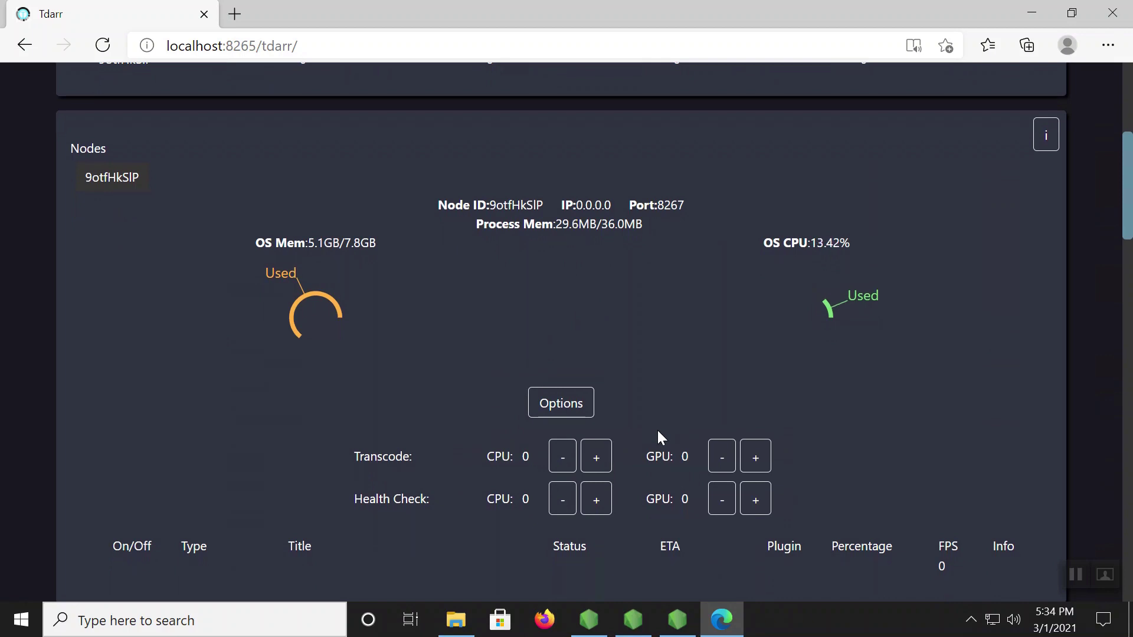
pyautogui.scroll(-1, 657, 431)
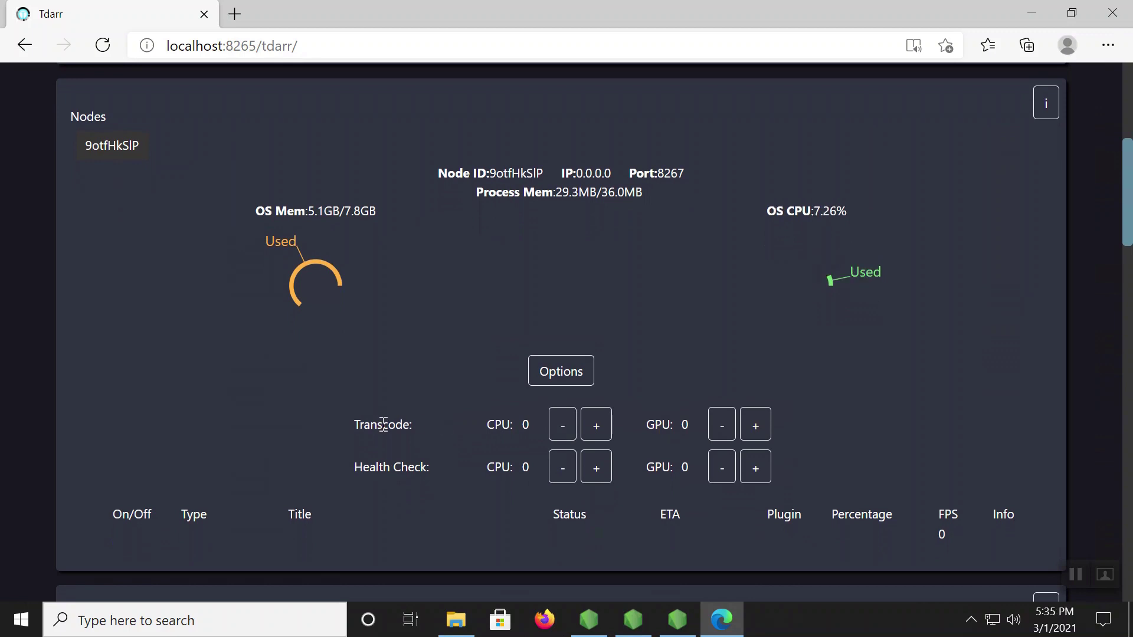
pyautogui.moveTo(350, 420); pyautogui.dragTo(413, 425)
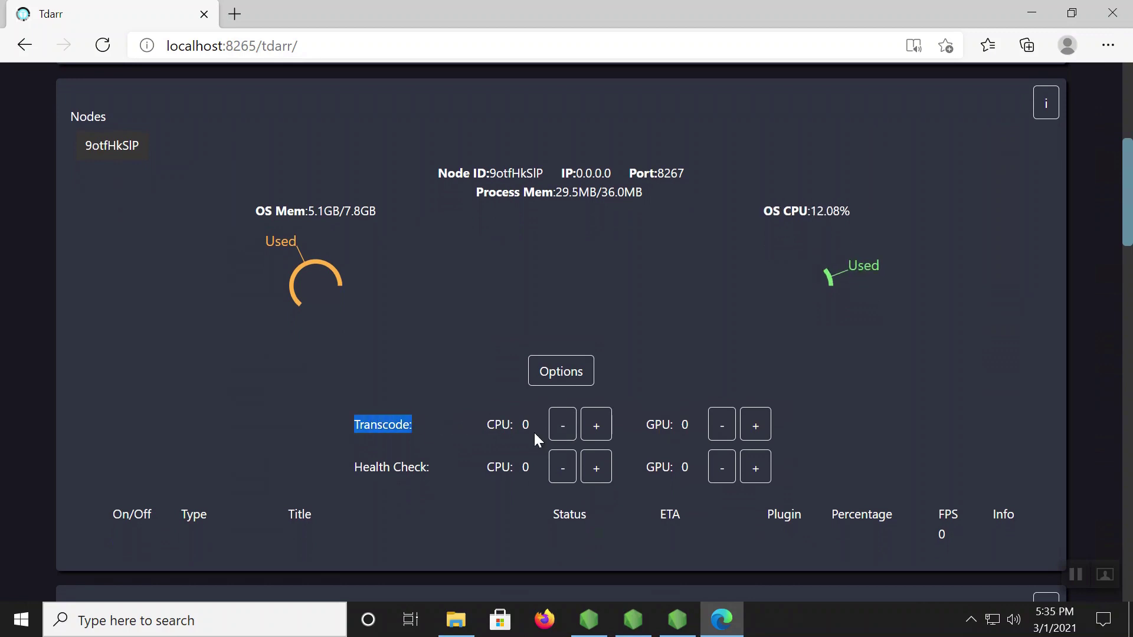
pyautogui.click(515, 426)
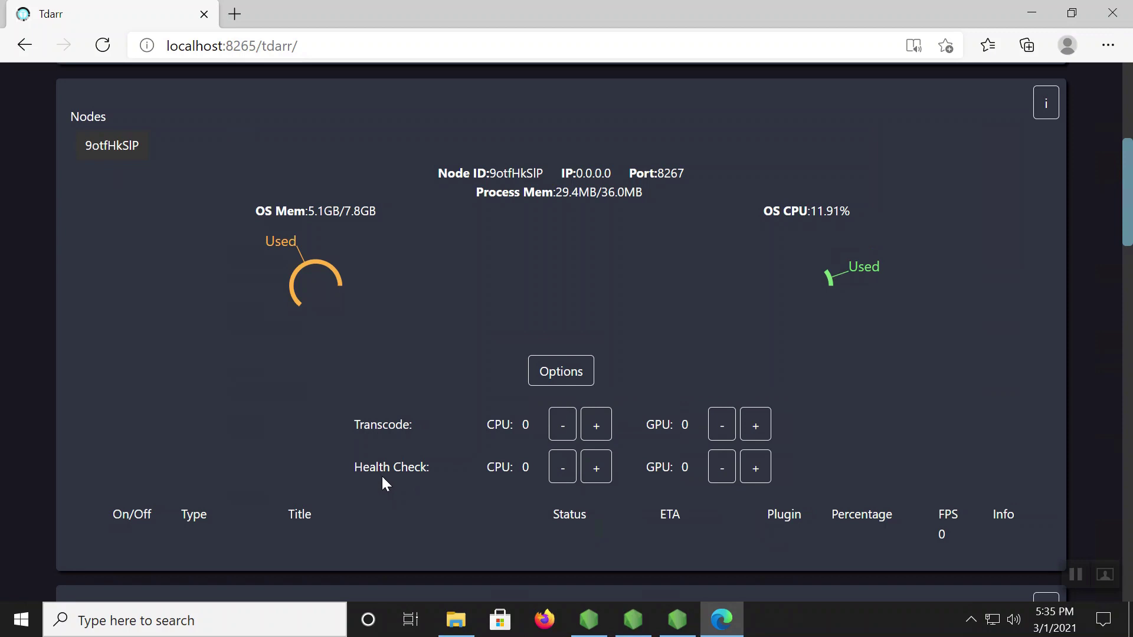
pyautogui.moveTo(375, 467); pyautogui.dragTo(498, 468)
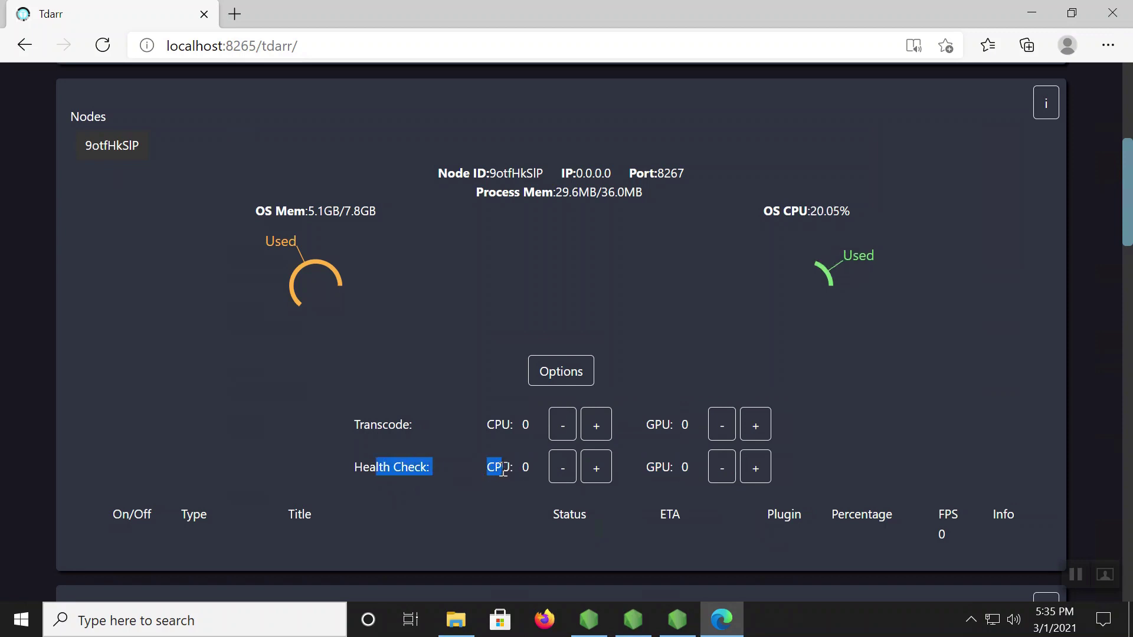
pyautogui.click(502, 469)
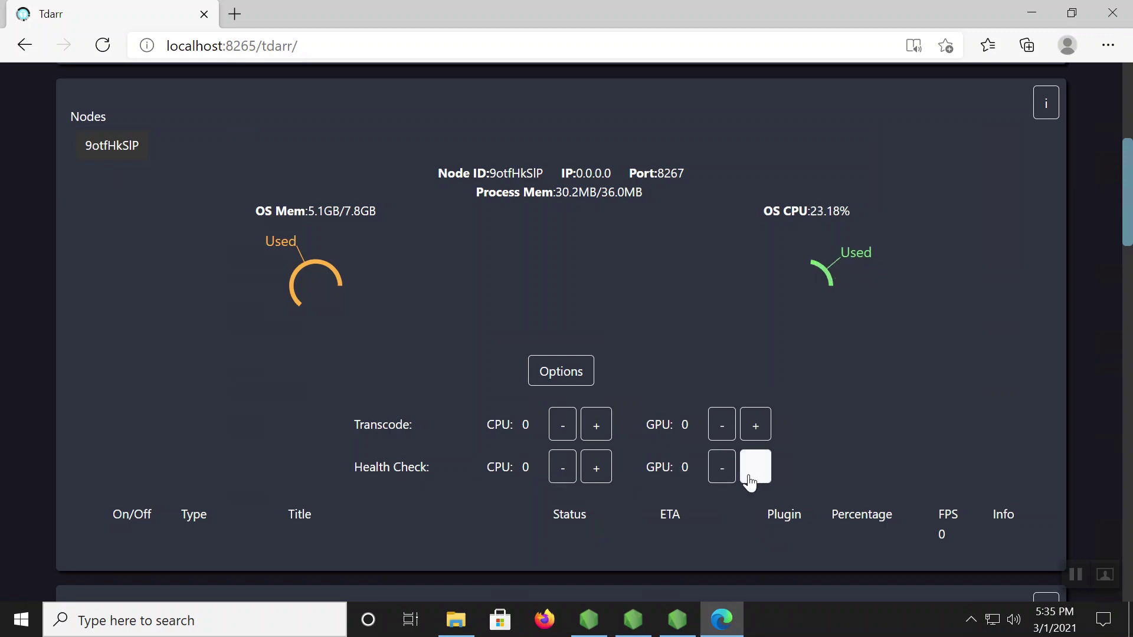
# Step: In the node's options, leave the hardware encoding type unchanged and switch on 'Allow GPU workers to do CPU tasks'
pyautogui.click(560, 381)
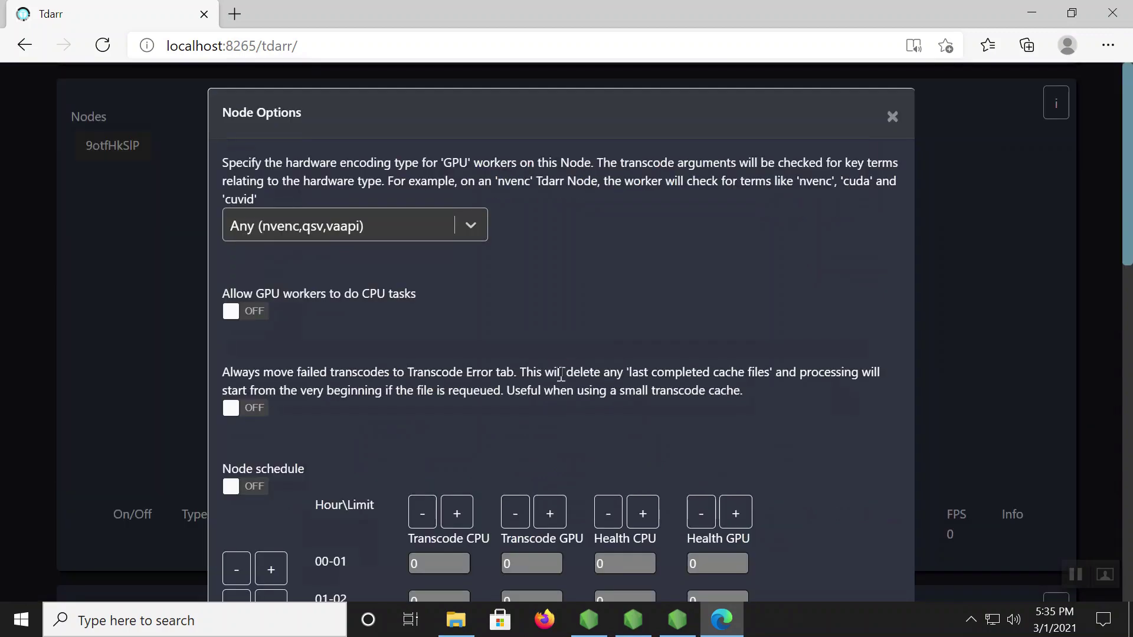
pyautogui.rightClick(587, 255)
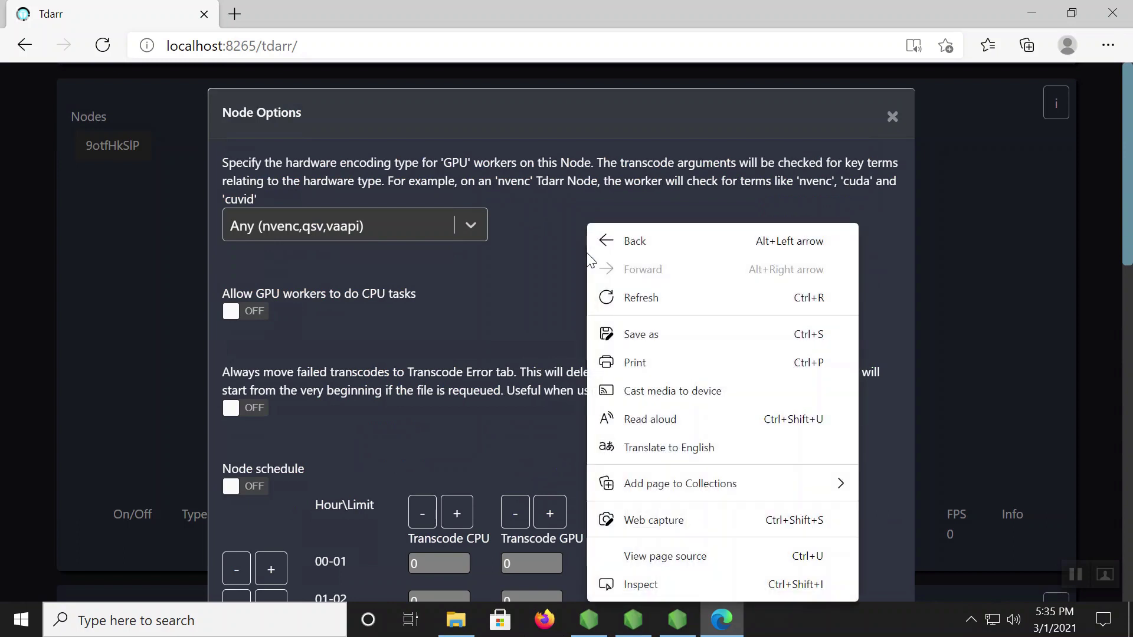
pyautogui.click(525, 273)
pyautogui.click(468, 230)
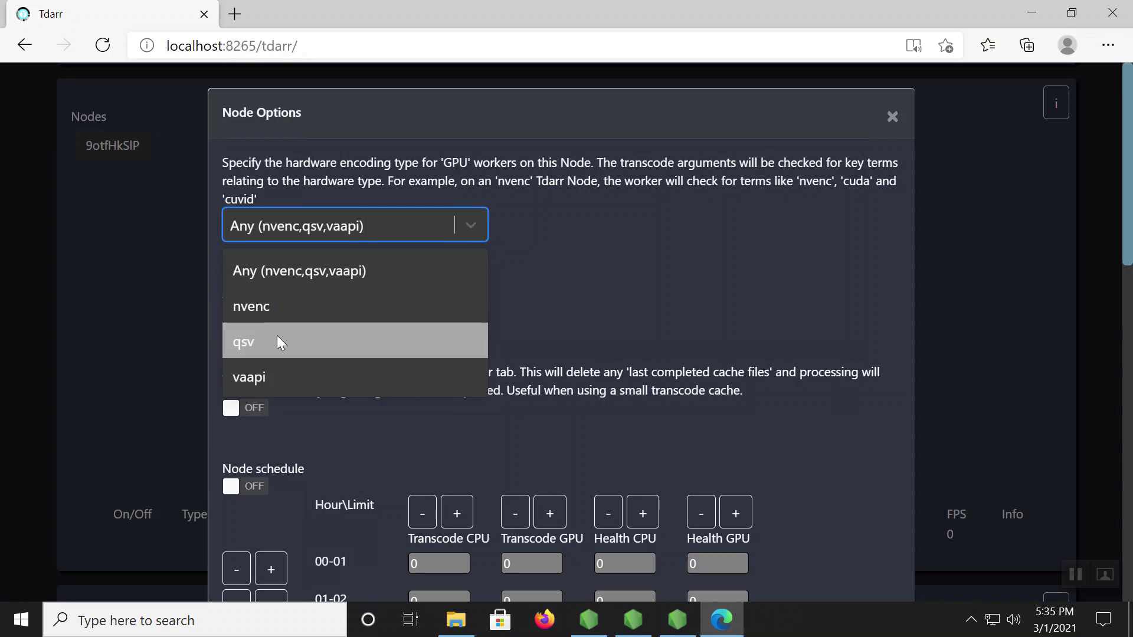
pyautogui.click(618, 210)
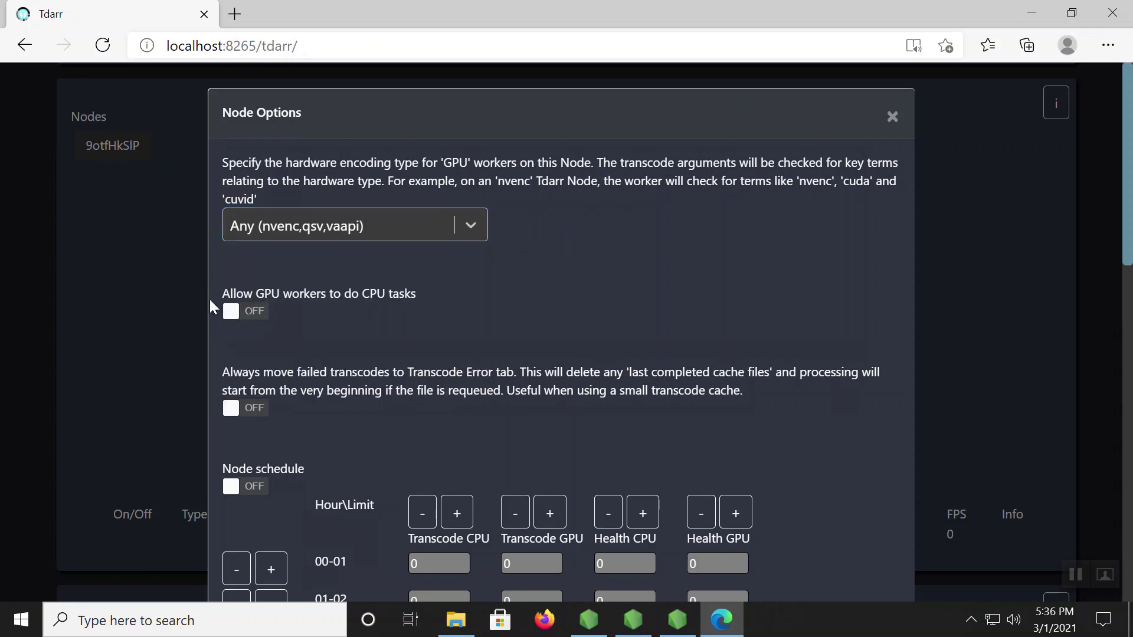
pyautogui.click(230, 311)
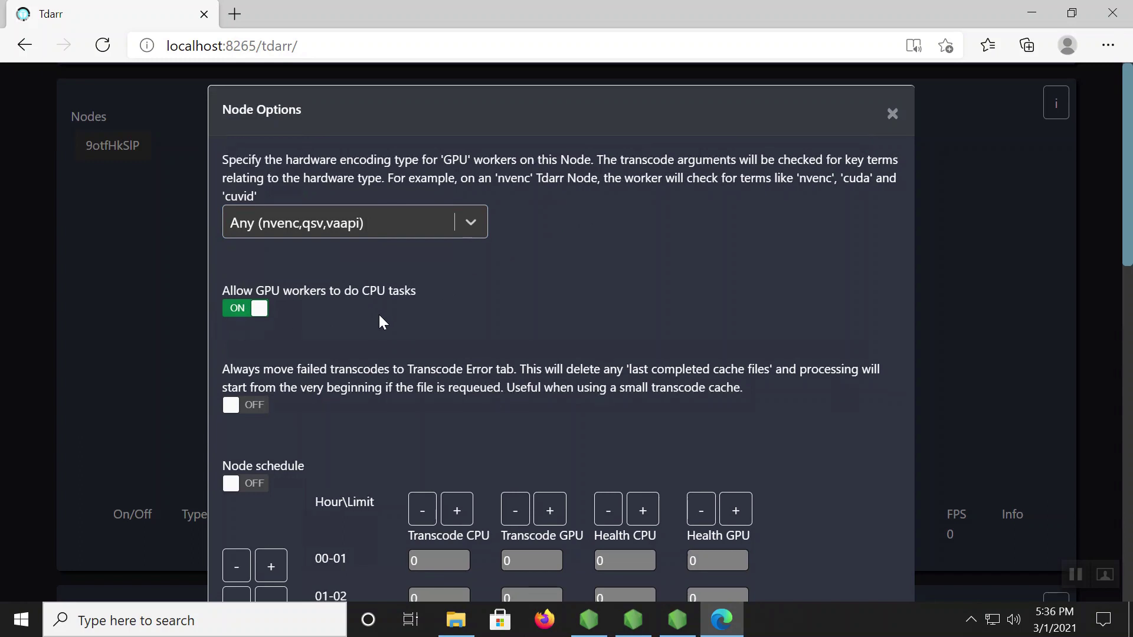
pyautogui.scroll(-2, 380, 322)
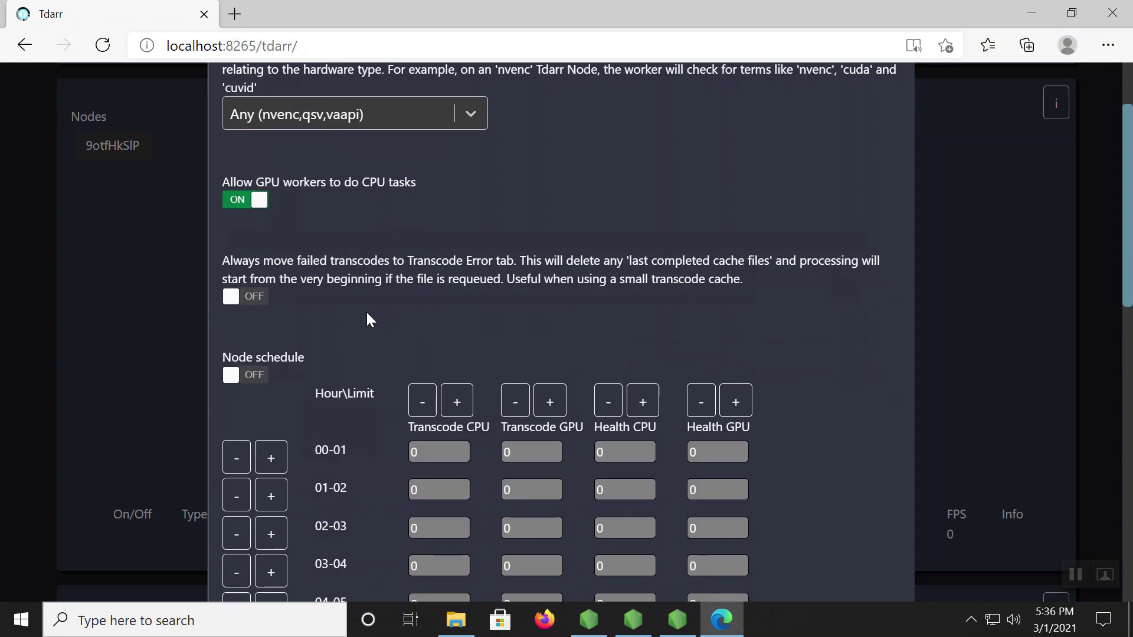
# Step: Turn on 'Always move failed transcodes', keep the 00-01 hour limits at 0, and close Node Options
pyautogui.click(228, 297)
pyautogui.scroll(-2, 389, 343)
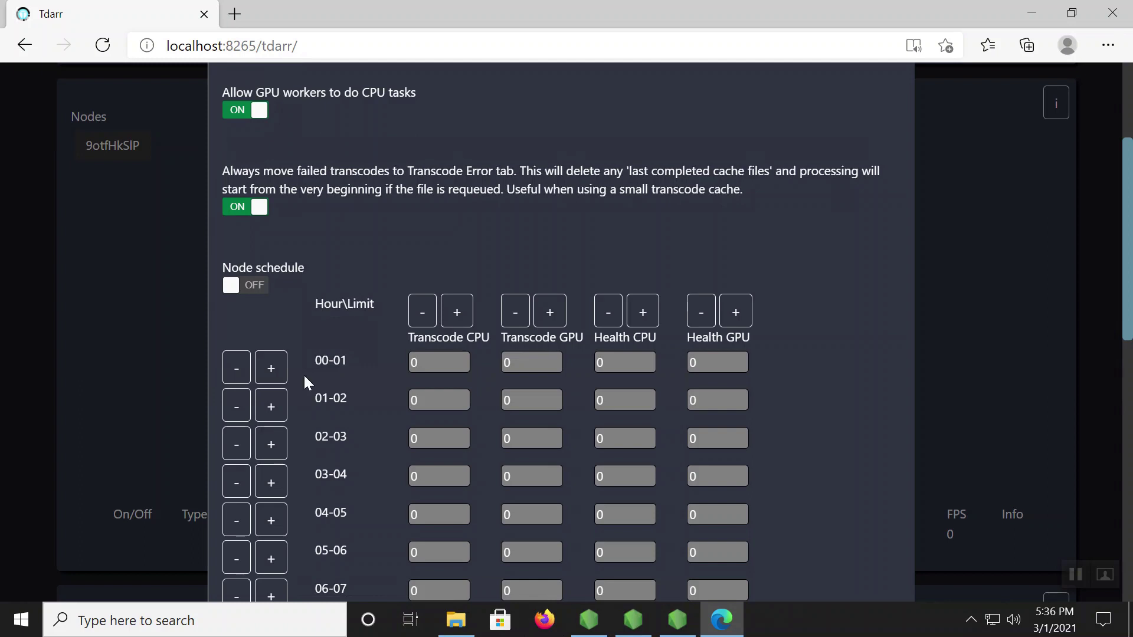
pyautogui.click(285, 375)
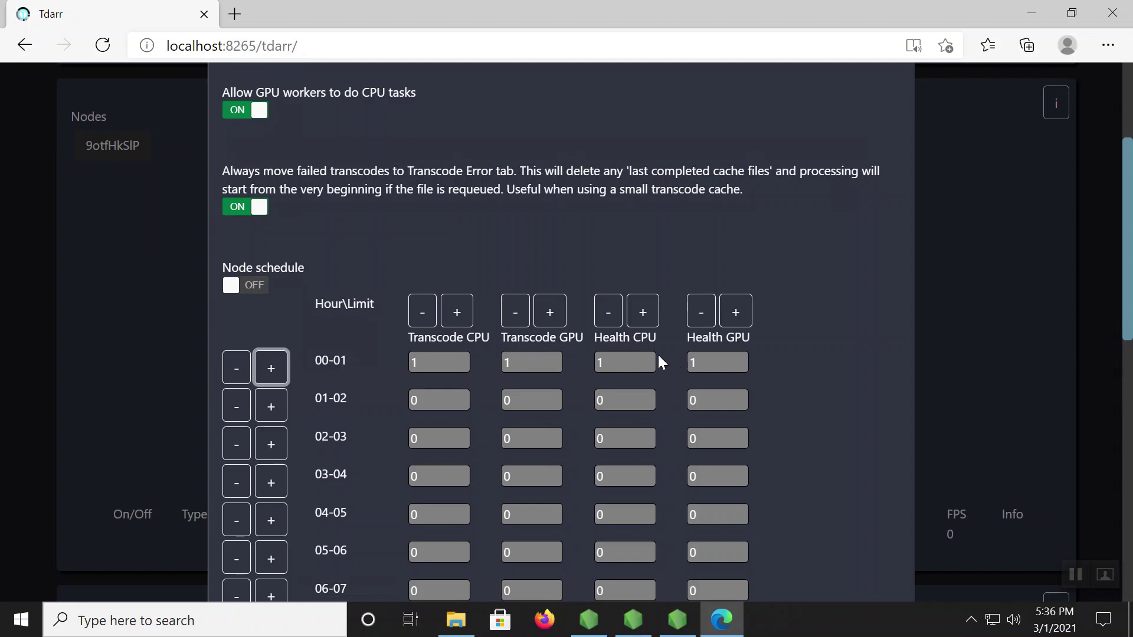
pyautogui.click(236, 368)
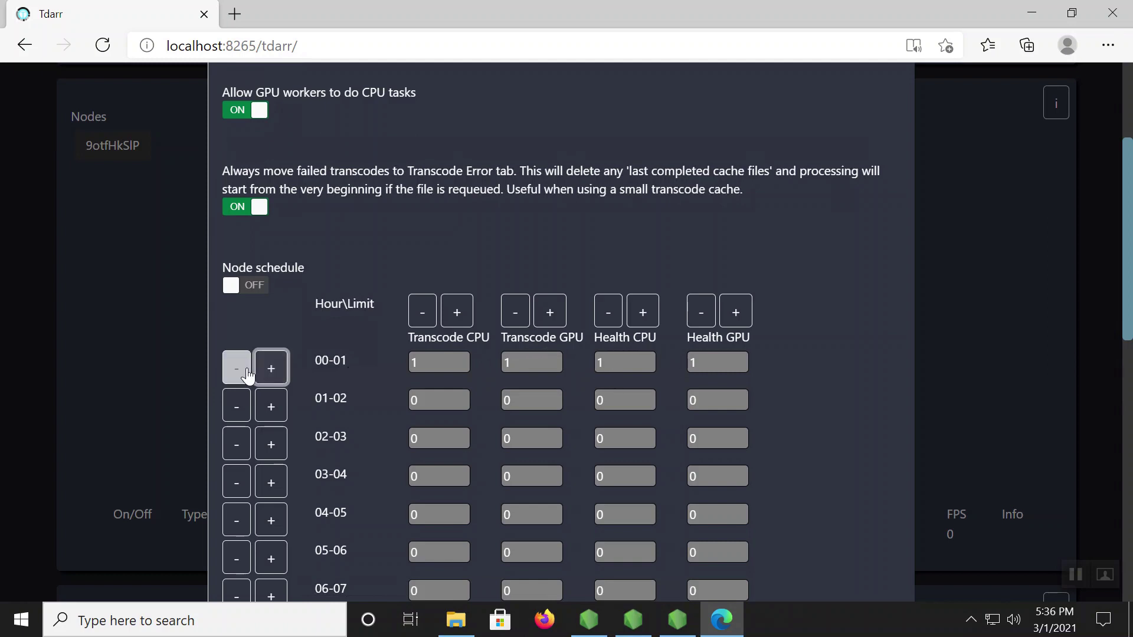
pyautogui.scroll(3, 552, 268)
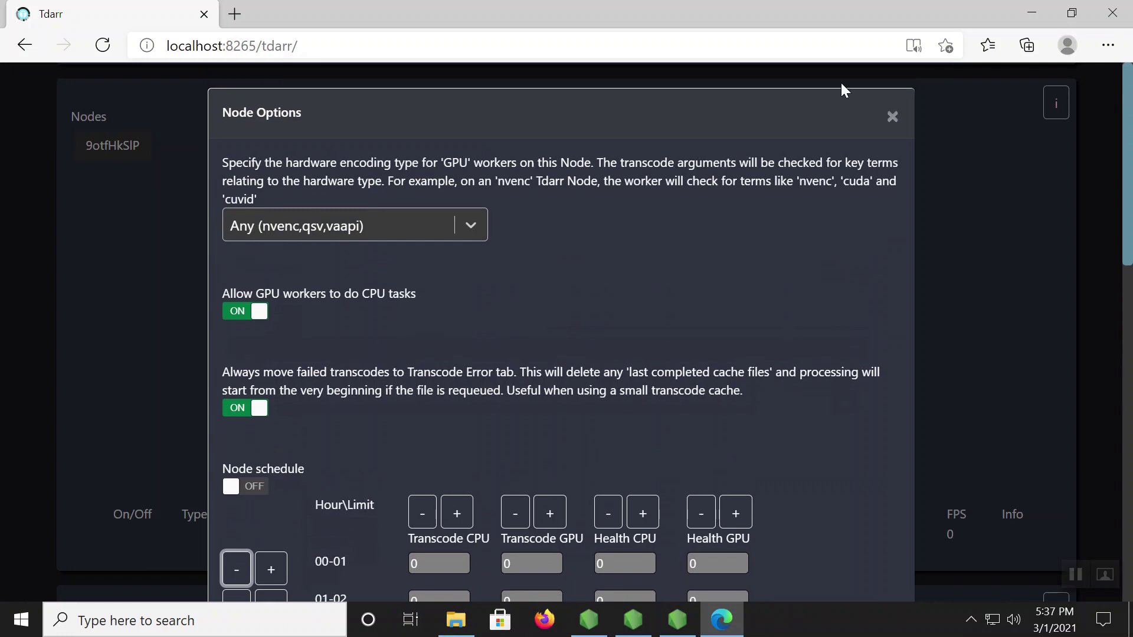
pyautogui.click(892, 117)
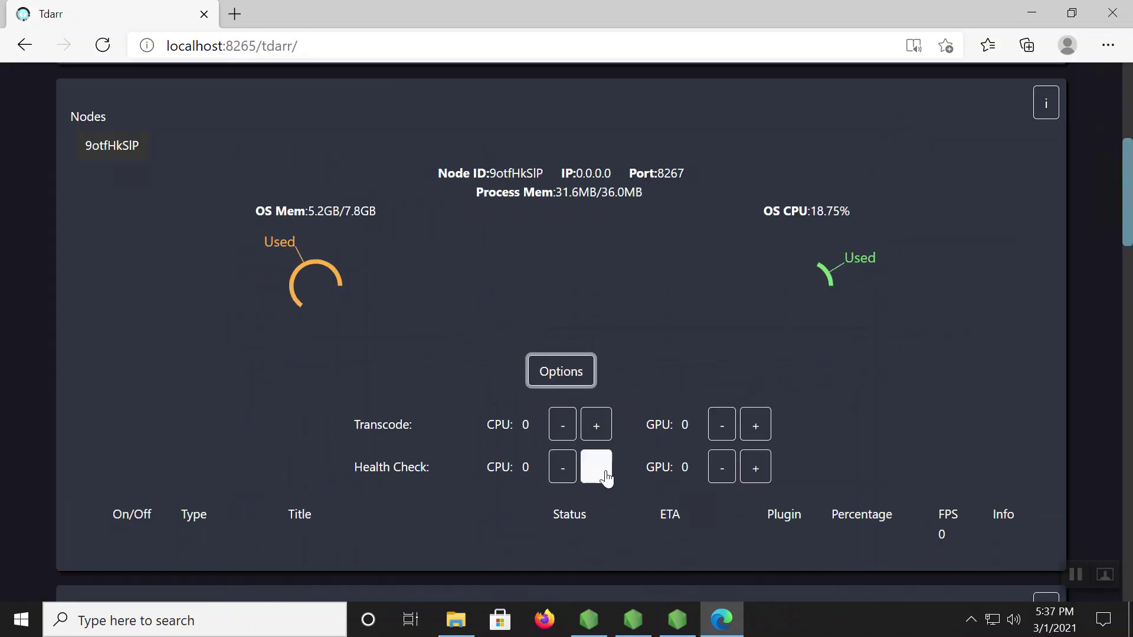
# Step: Set node 9otfHkSIP's Health Check CPU and Transcode CPU workers to 1 each
pyautogui.click(606, 475)
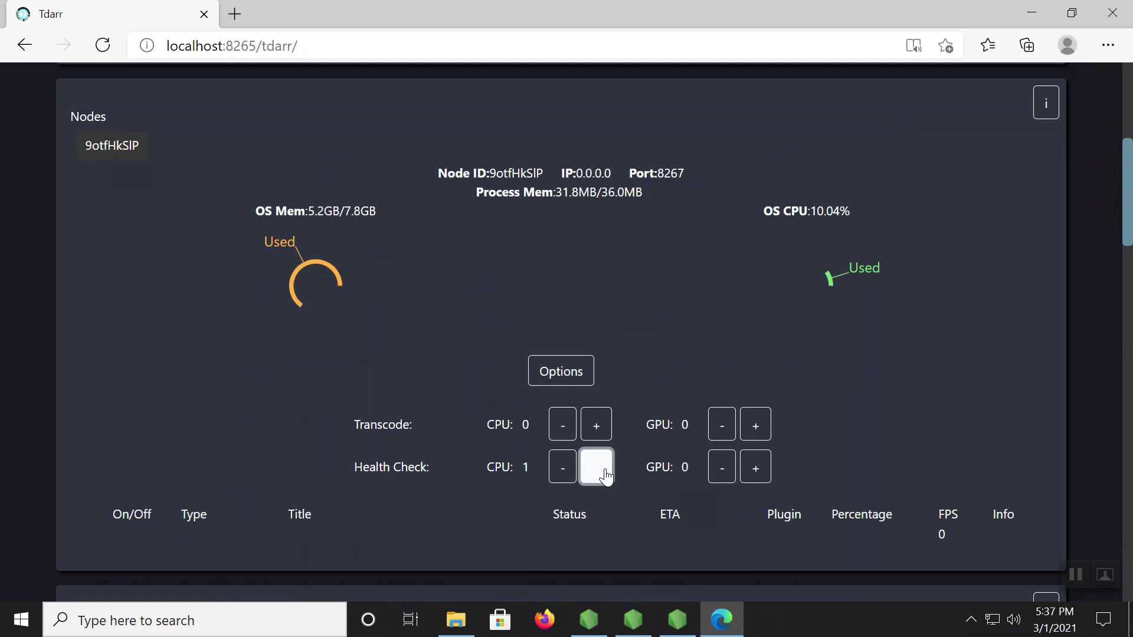
pyautogui.press('super+s')
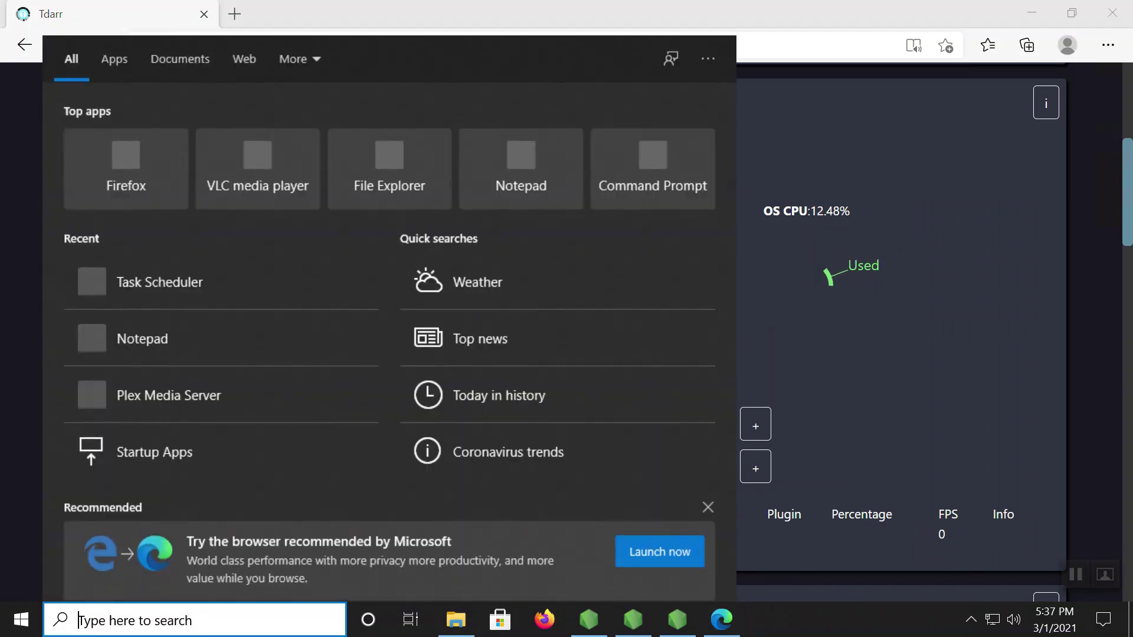
pyautogui.click(845, 359)
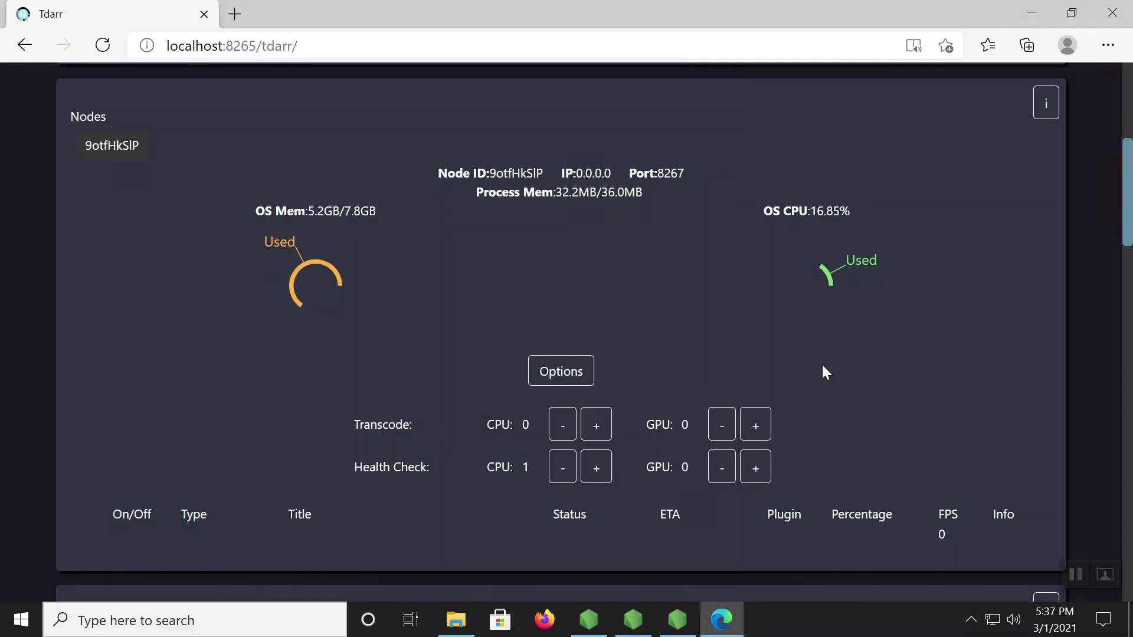
pyautogui.click(598, 421)
pyautogui.scroll(-1, 87, 336)
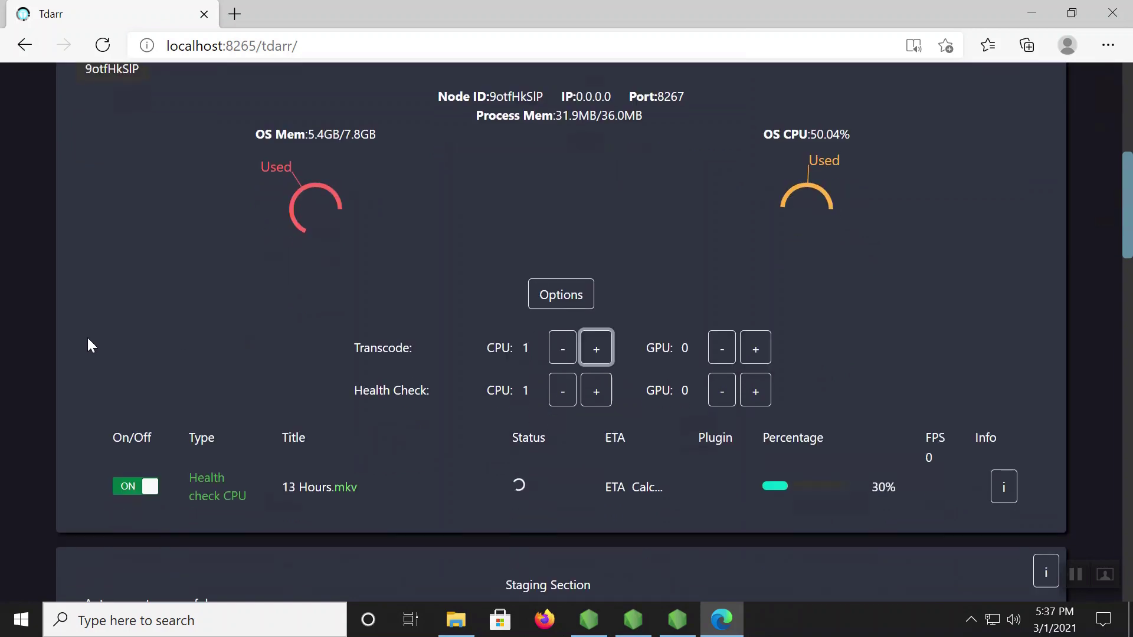
pyautogui.scroll(-1, 112, 324)
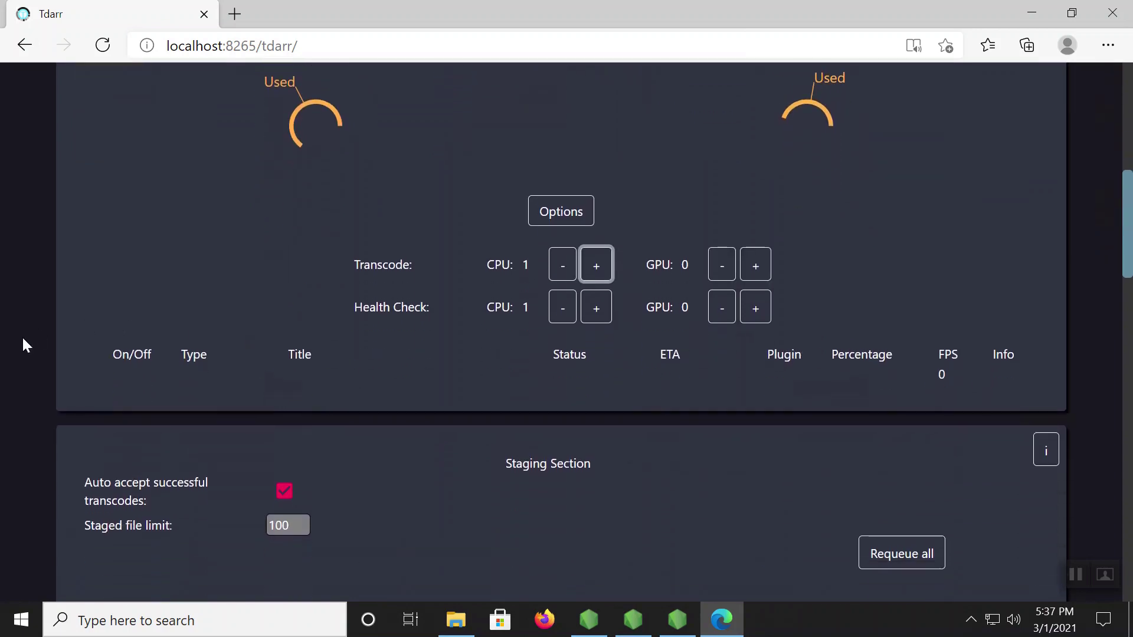
pyautogui.scroll(-1, 118, 330)
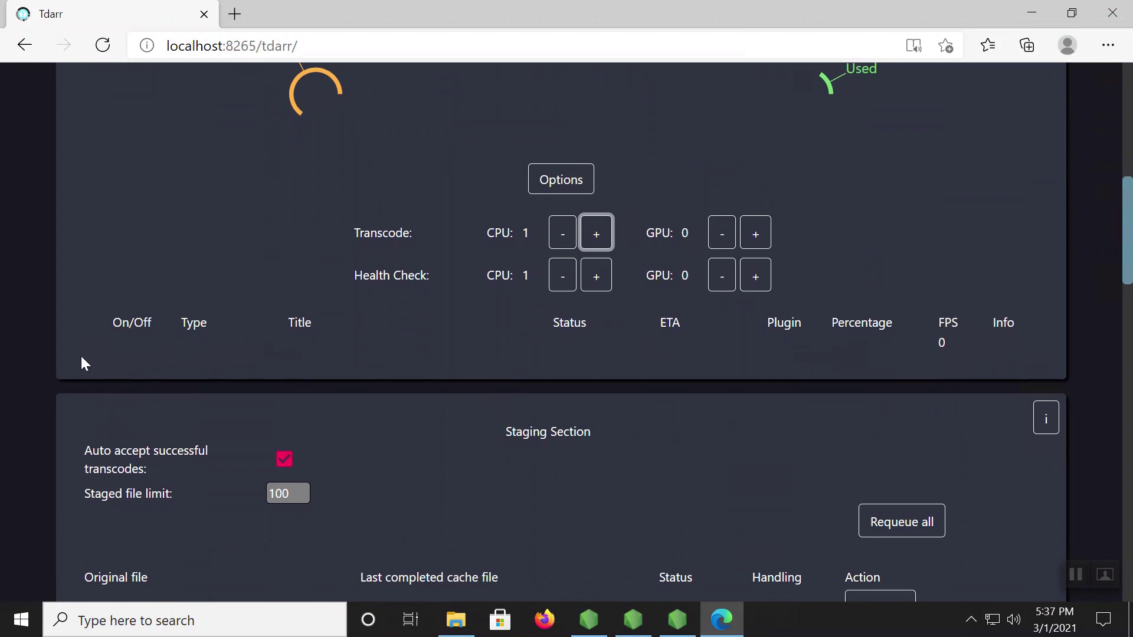
pyautogui.scroll(-6, 52, 352)
pyautogui.scroll(5, 52, 352)
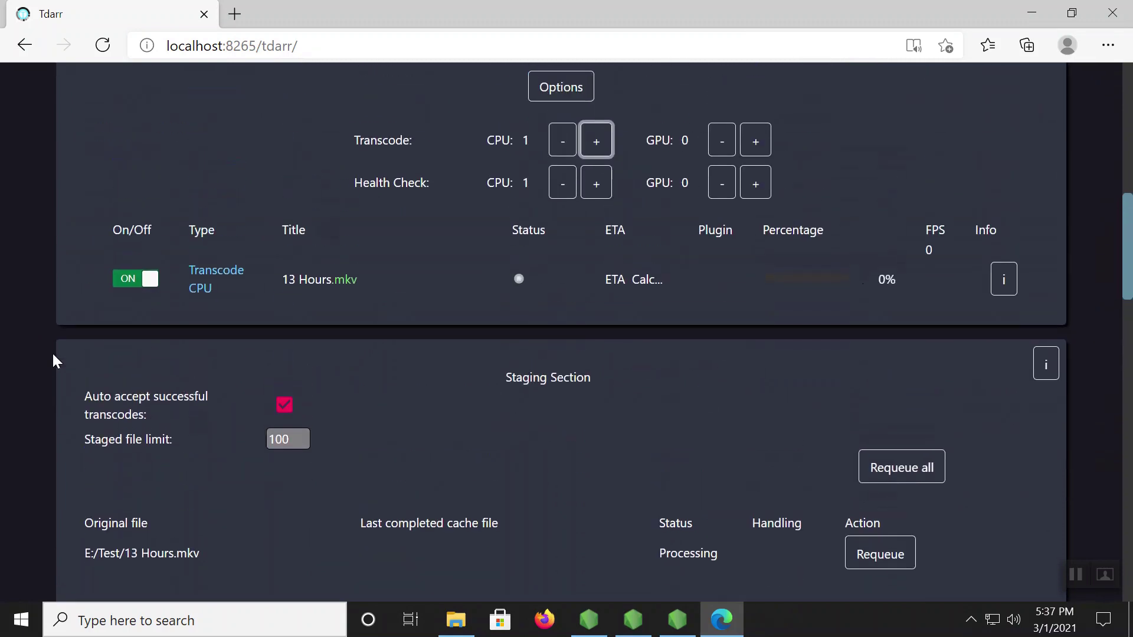
pyautogui.scroll(1, 51, 352)
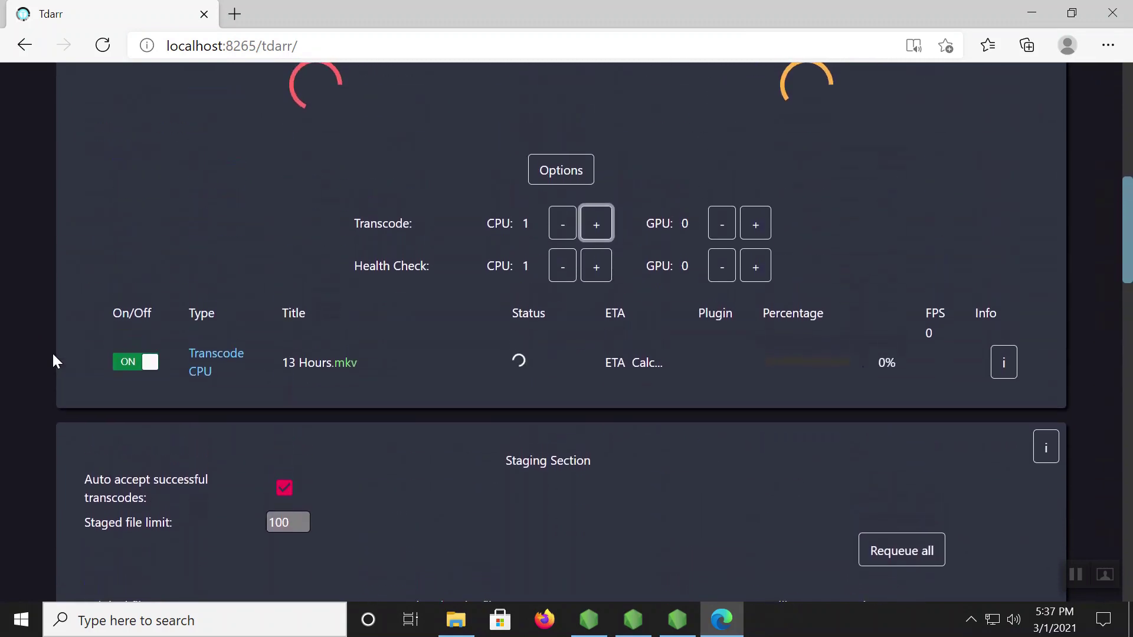